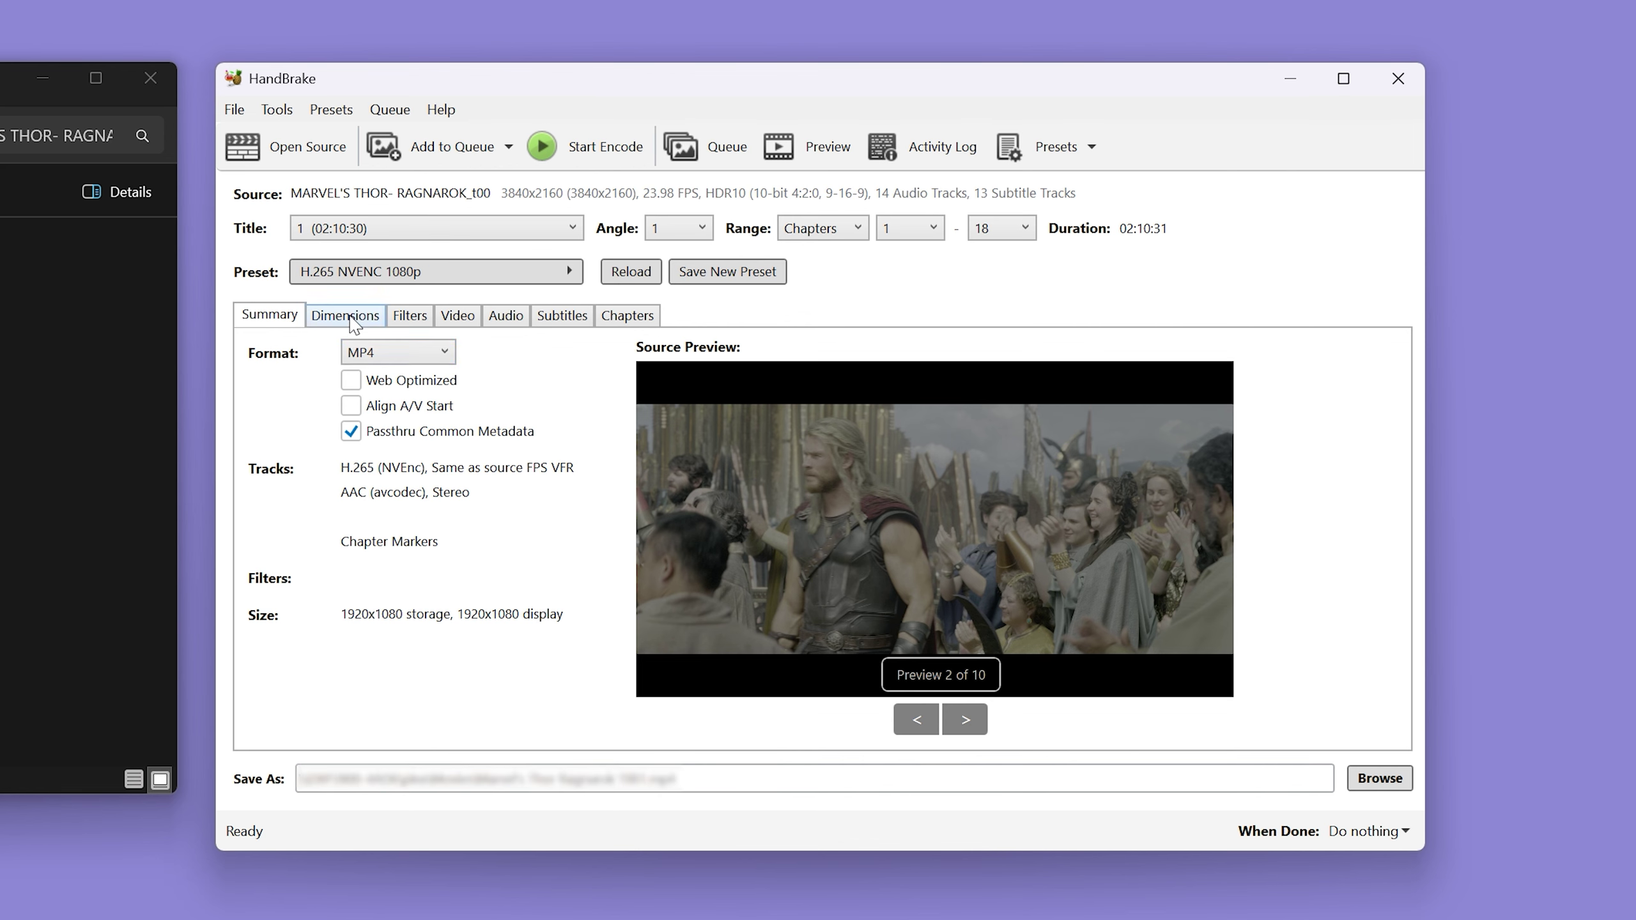
# Step: Review the source's dimensions, filters, video, audio, subtitle and chapter settings, and return to the summary
pyautogui.click(354, 321)
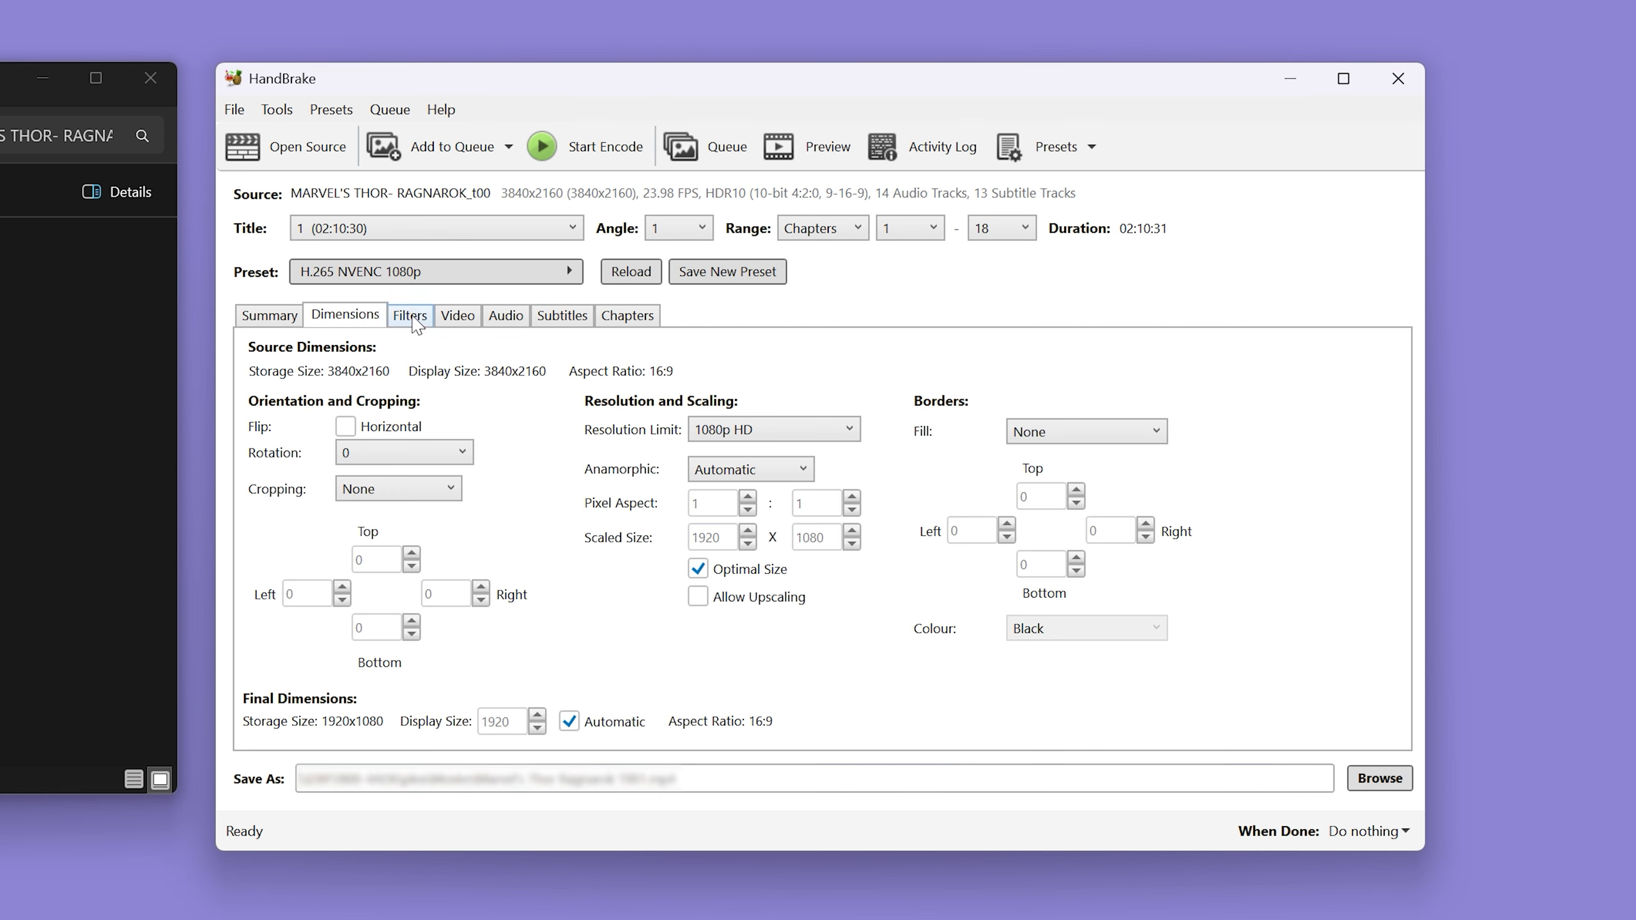
pyautogui.click(411, 319)
pyautogui.click(459, 319)
pyautogui.click(507, 320)
pyautogui.click(555, 319)
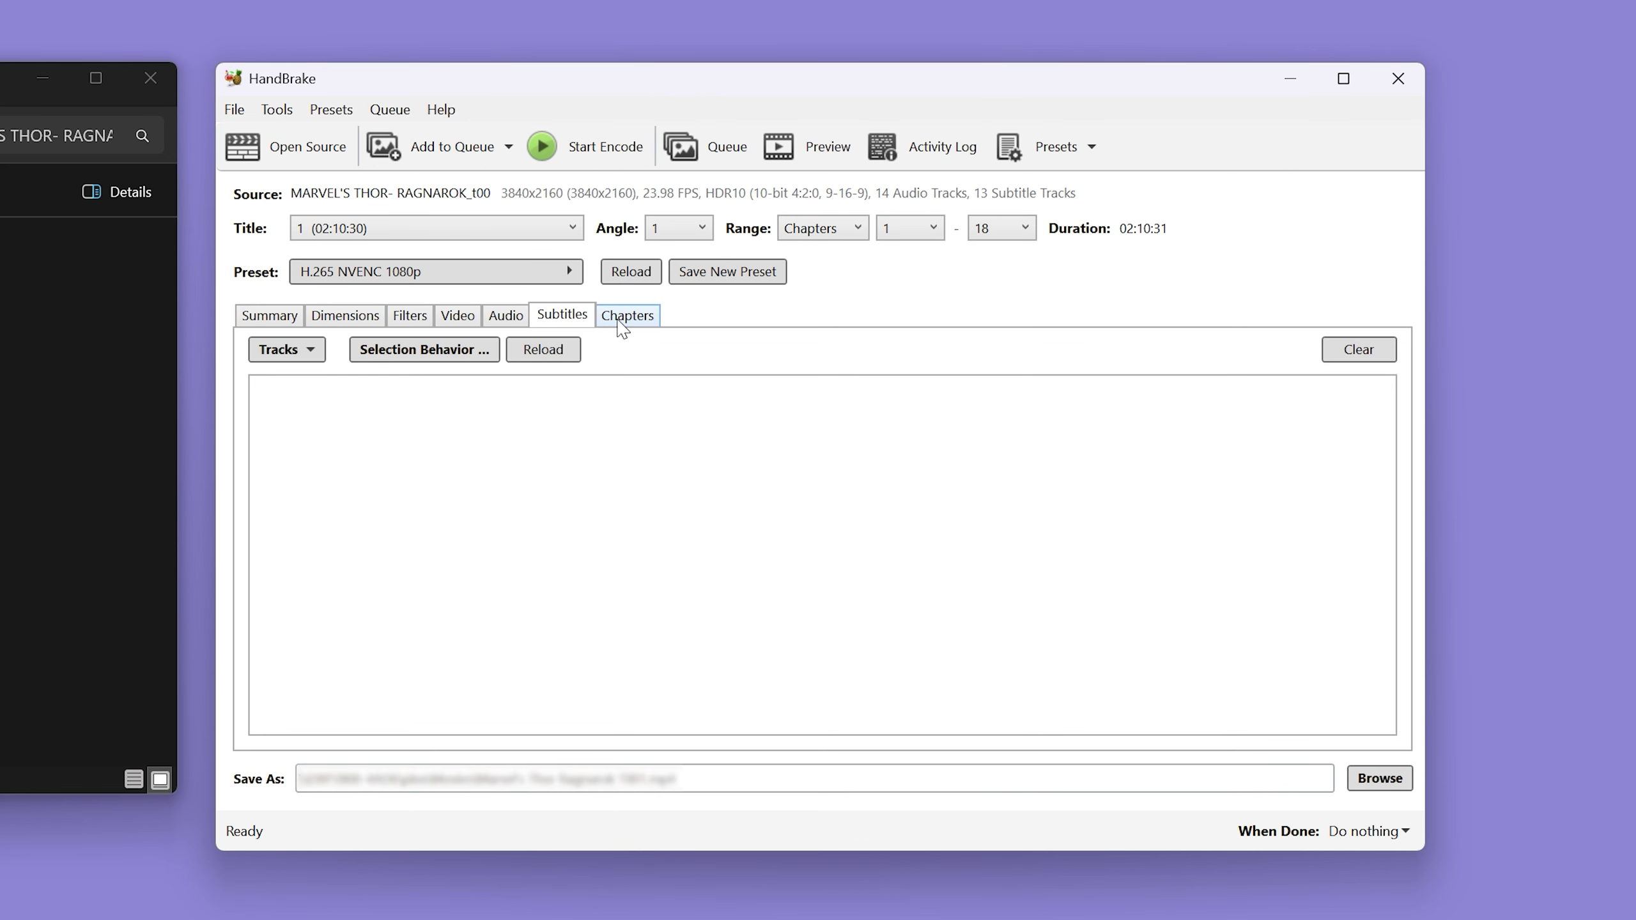
pyautogui.click(626, 317)
pyautogui.click(278, 317)
# Step: Choose the H.265 NVENC 2160p 4K preset from the Hardware group
pyautogui.click(444, 281)
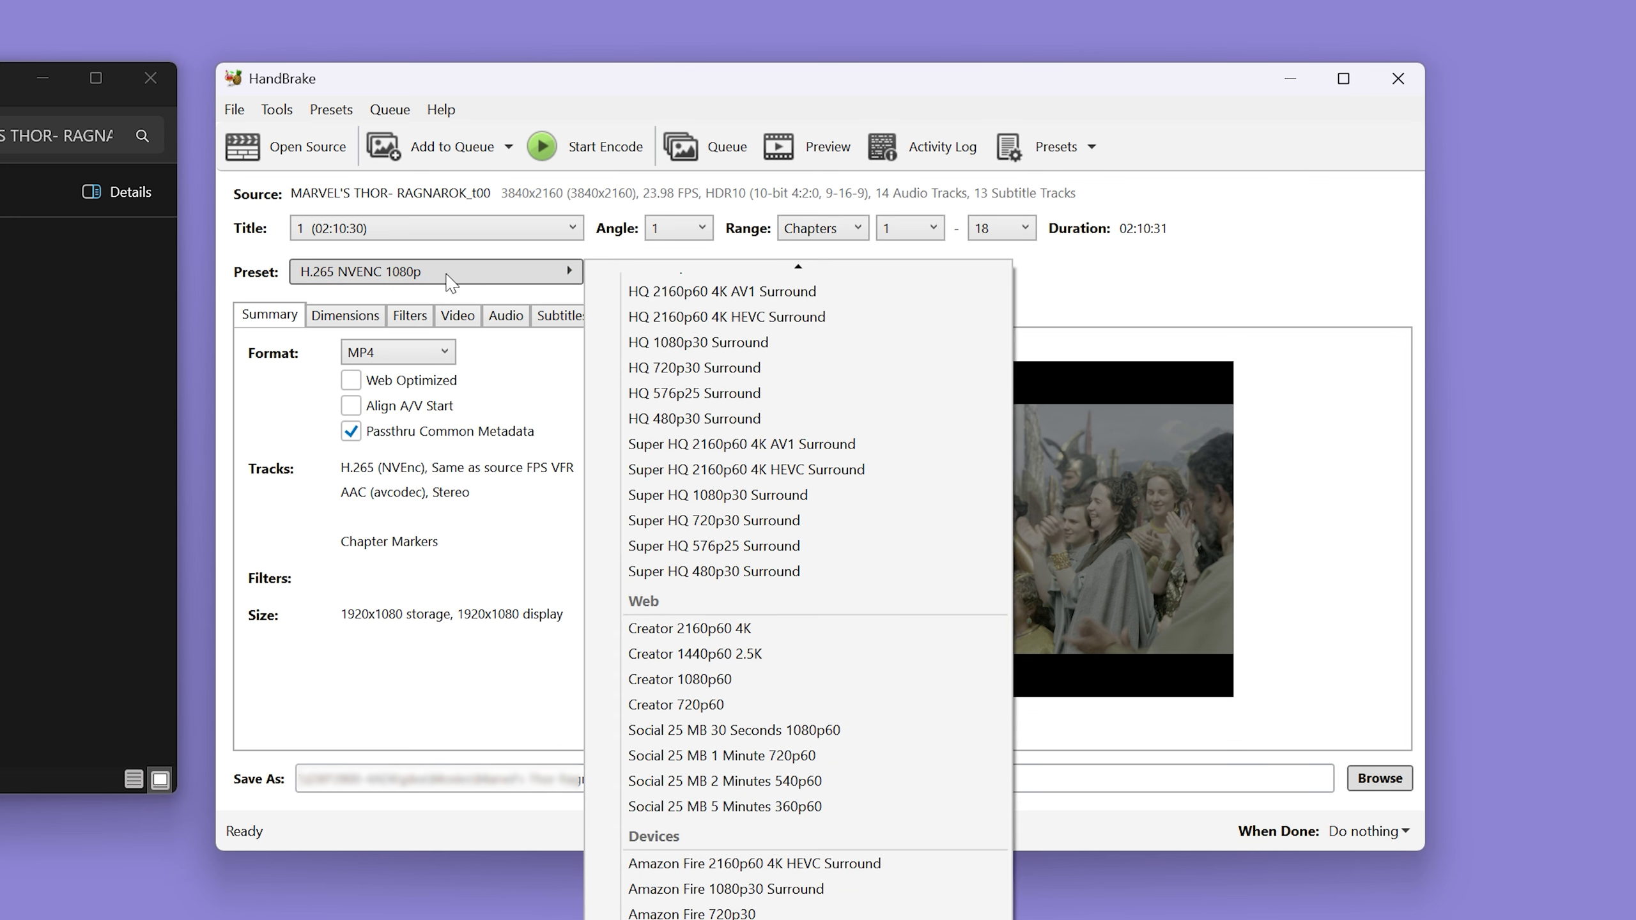
pyautogui.scroll(-15, 773, 721)
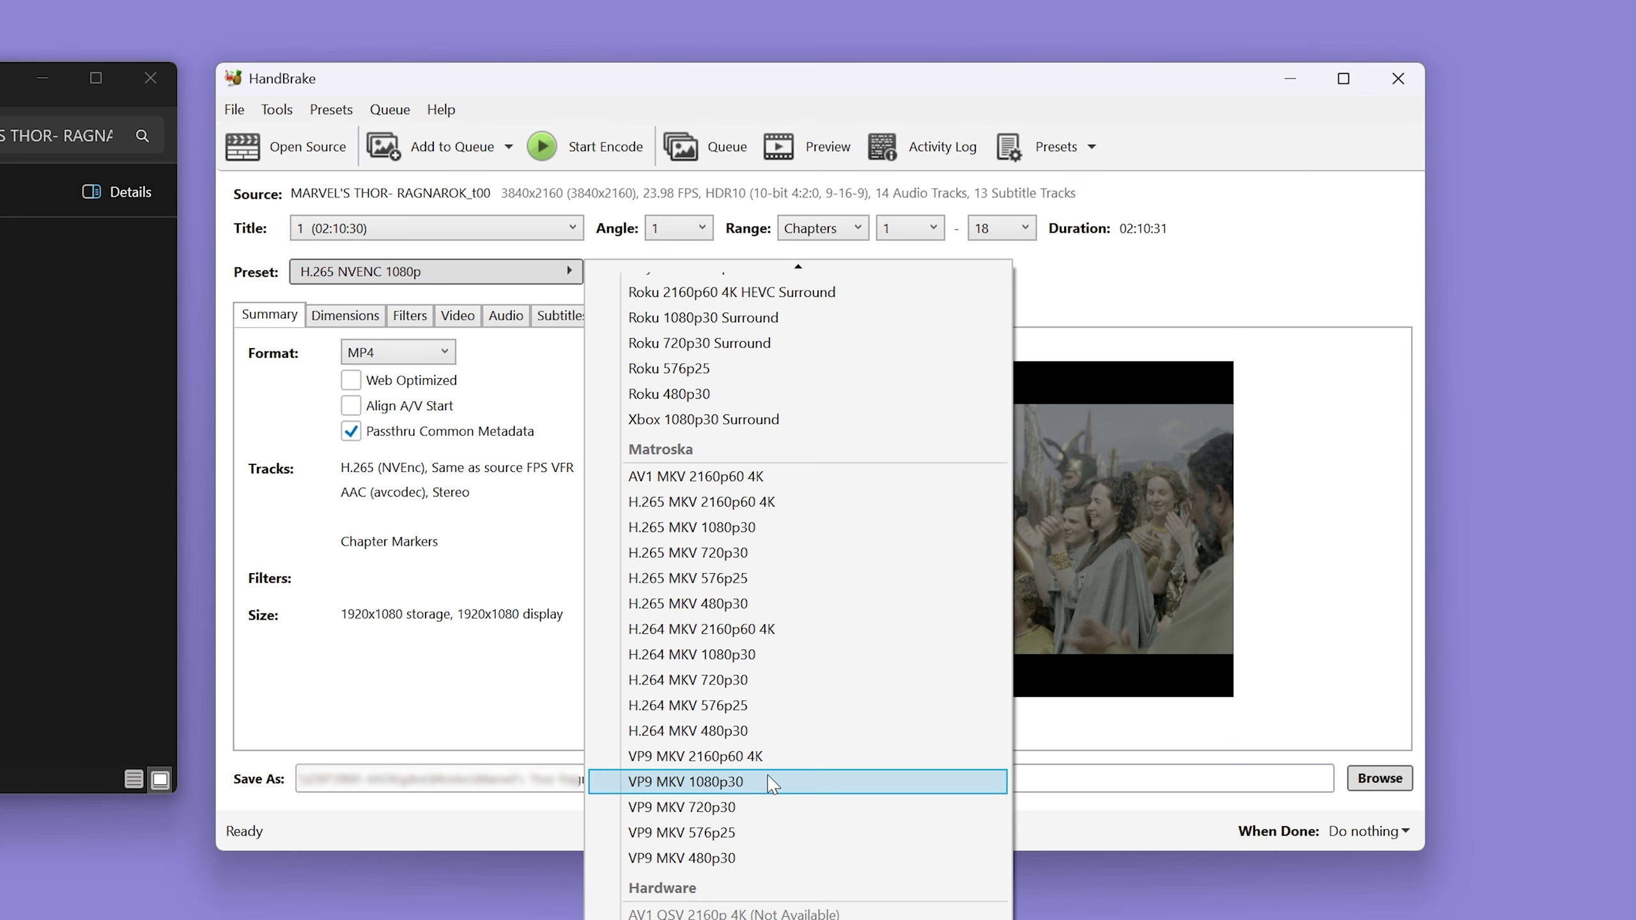
pyautogui.scroll(-1, 799, 653)
pyautogui.scroll(-3, 798, 652)
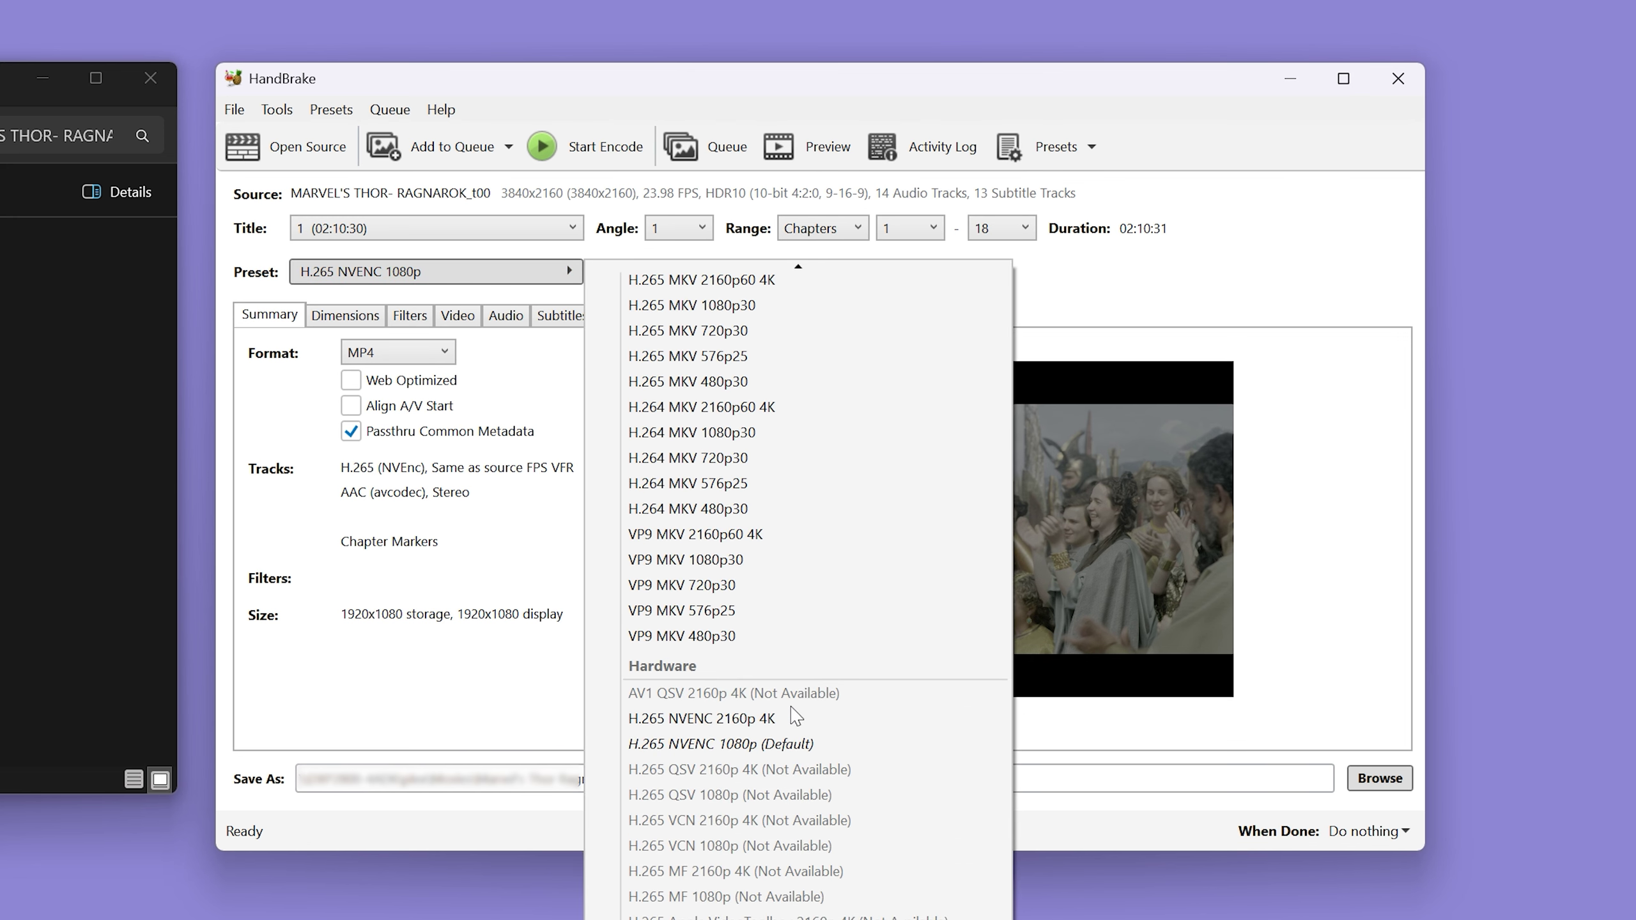
pyautogui.click(796, 717)
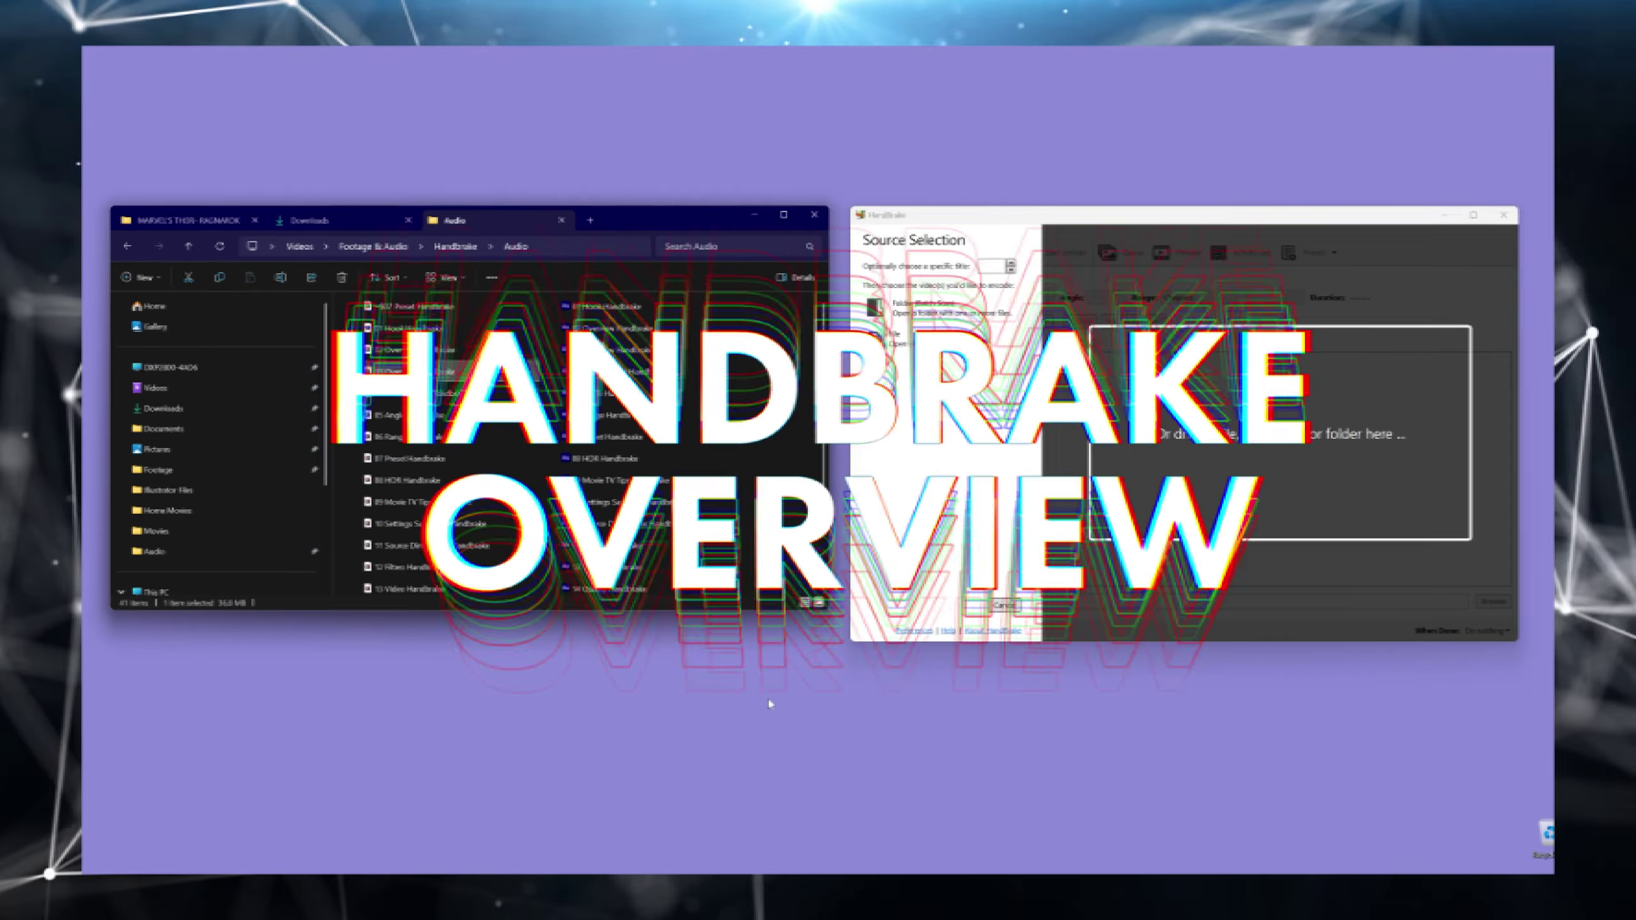
# Step: Show the MARVEL'S THOR- RAGNAROK folder in File Explorer and try to drop its video into HandBrake
pyautogui.click(219, 221)
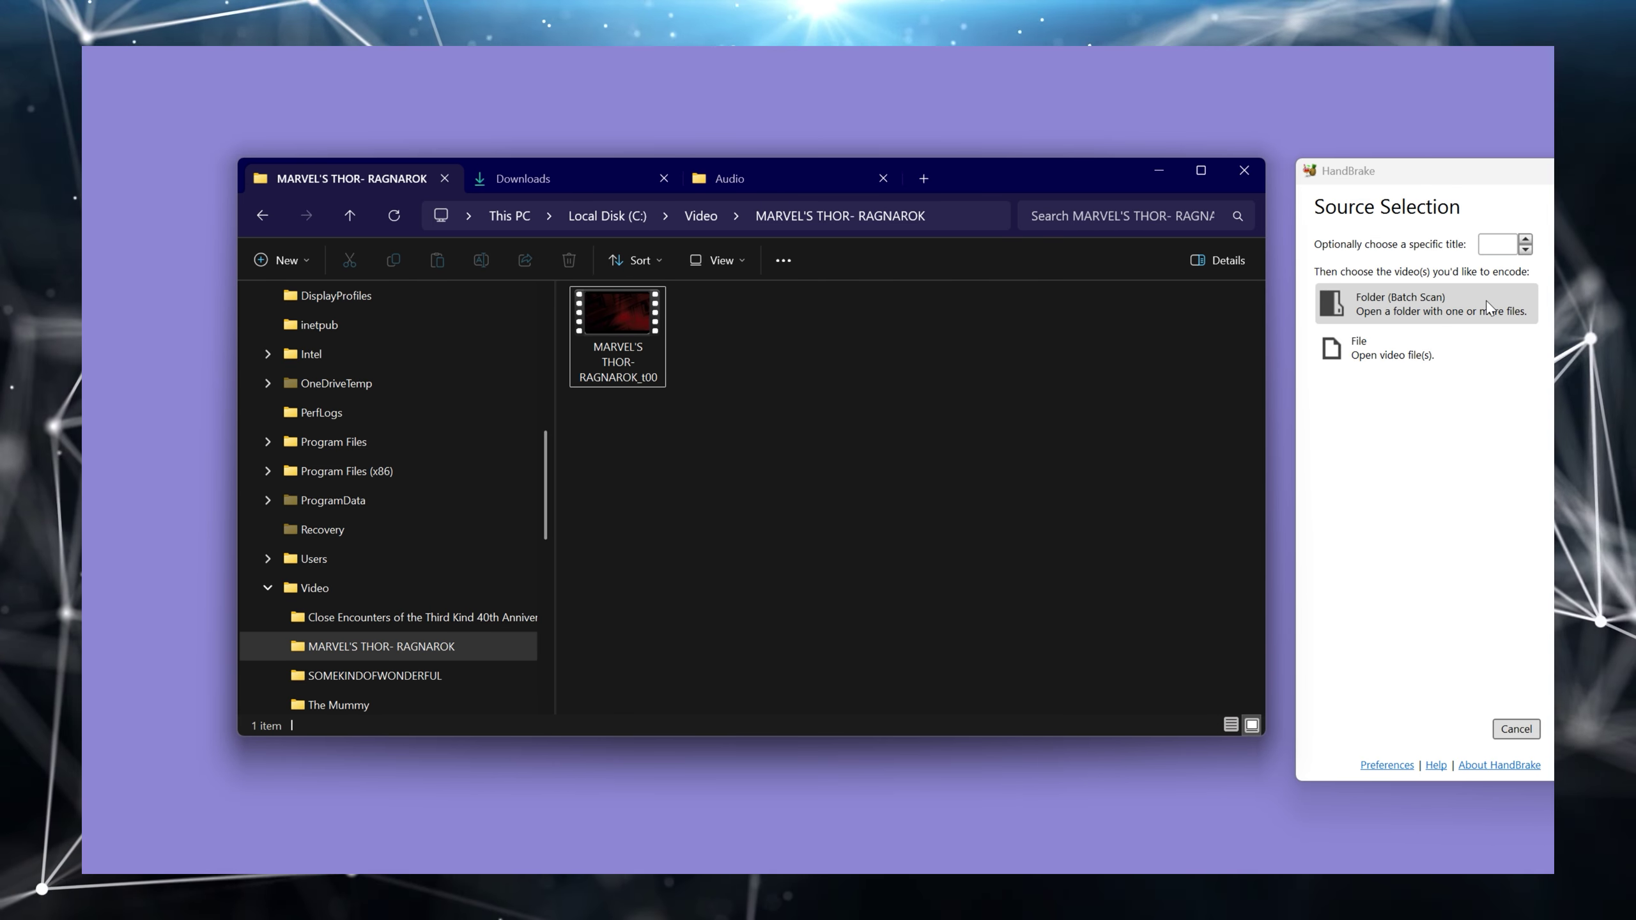
pyautogui.moveTo(618, 322); pyautogui.dragTo(835, 453)
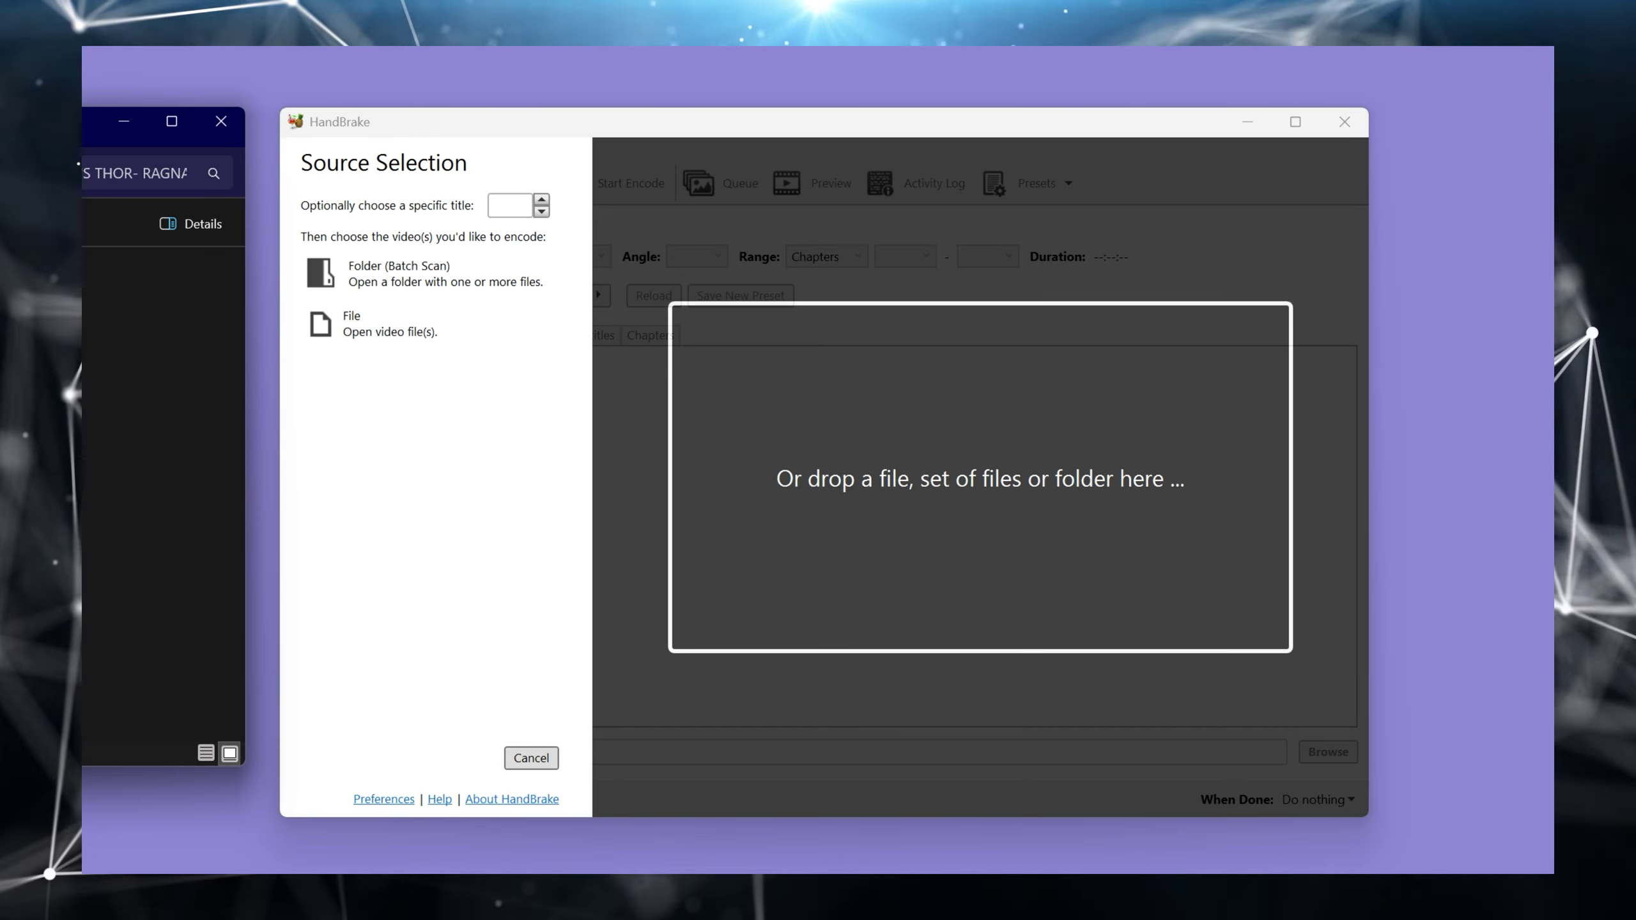
# Step: Examine the batch-scan folder browser and the video file browser as ways of opening a source, without choosing anything
pyautogui.click(435, 279)
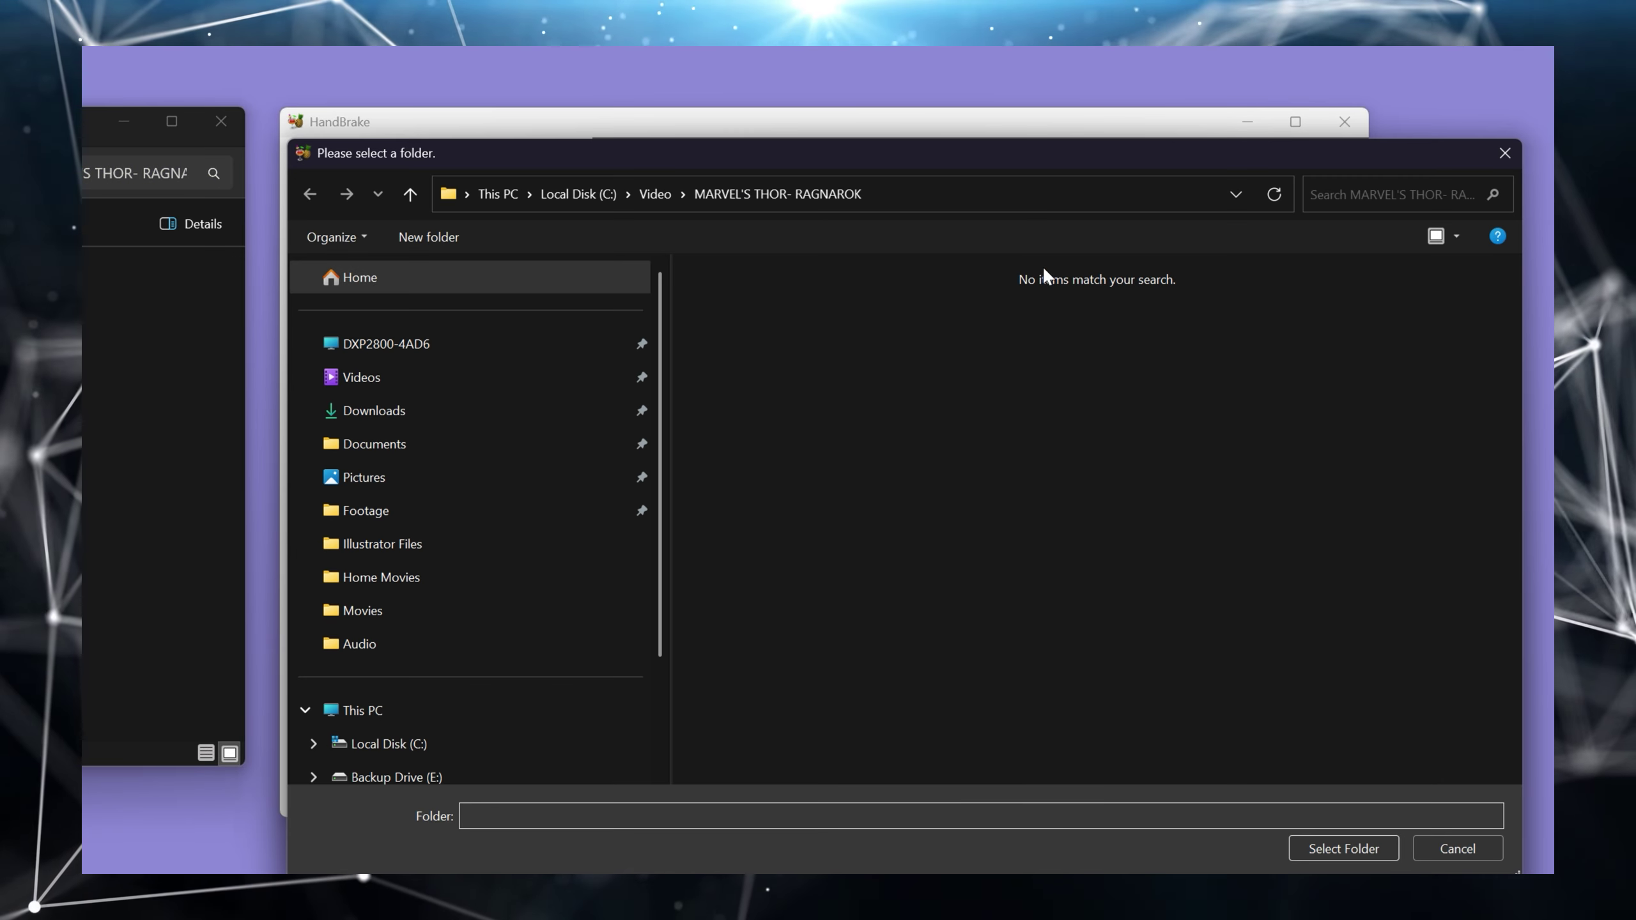
pyautogui.click(1493, 159)
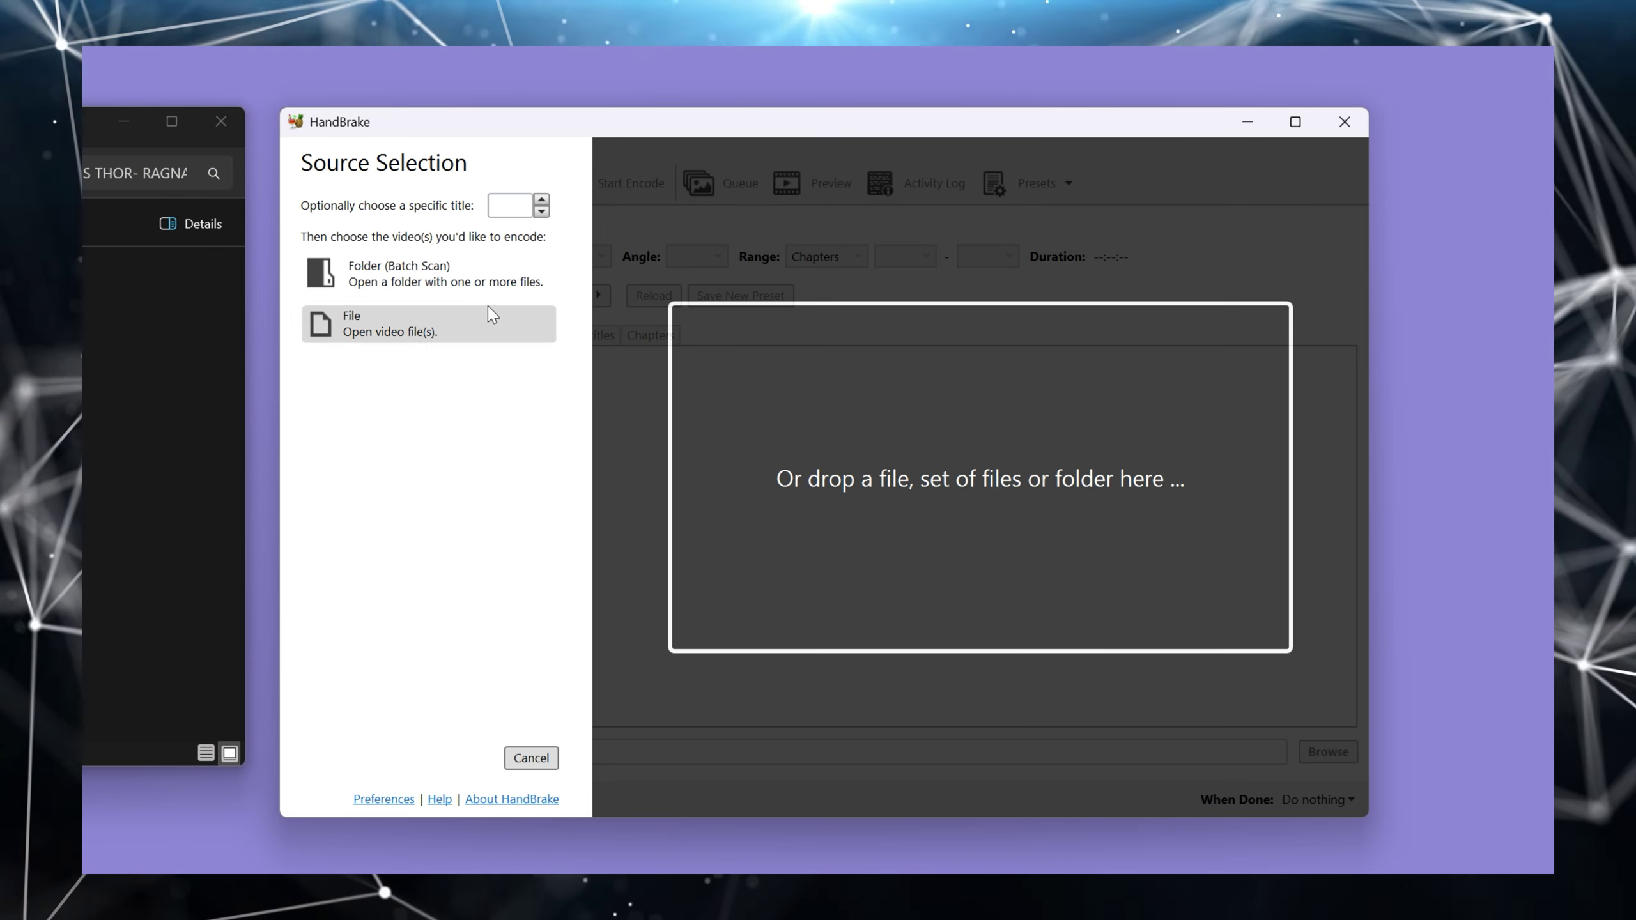
pyautogui.click(451, 325)
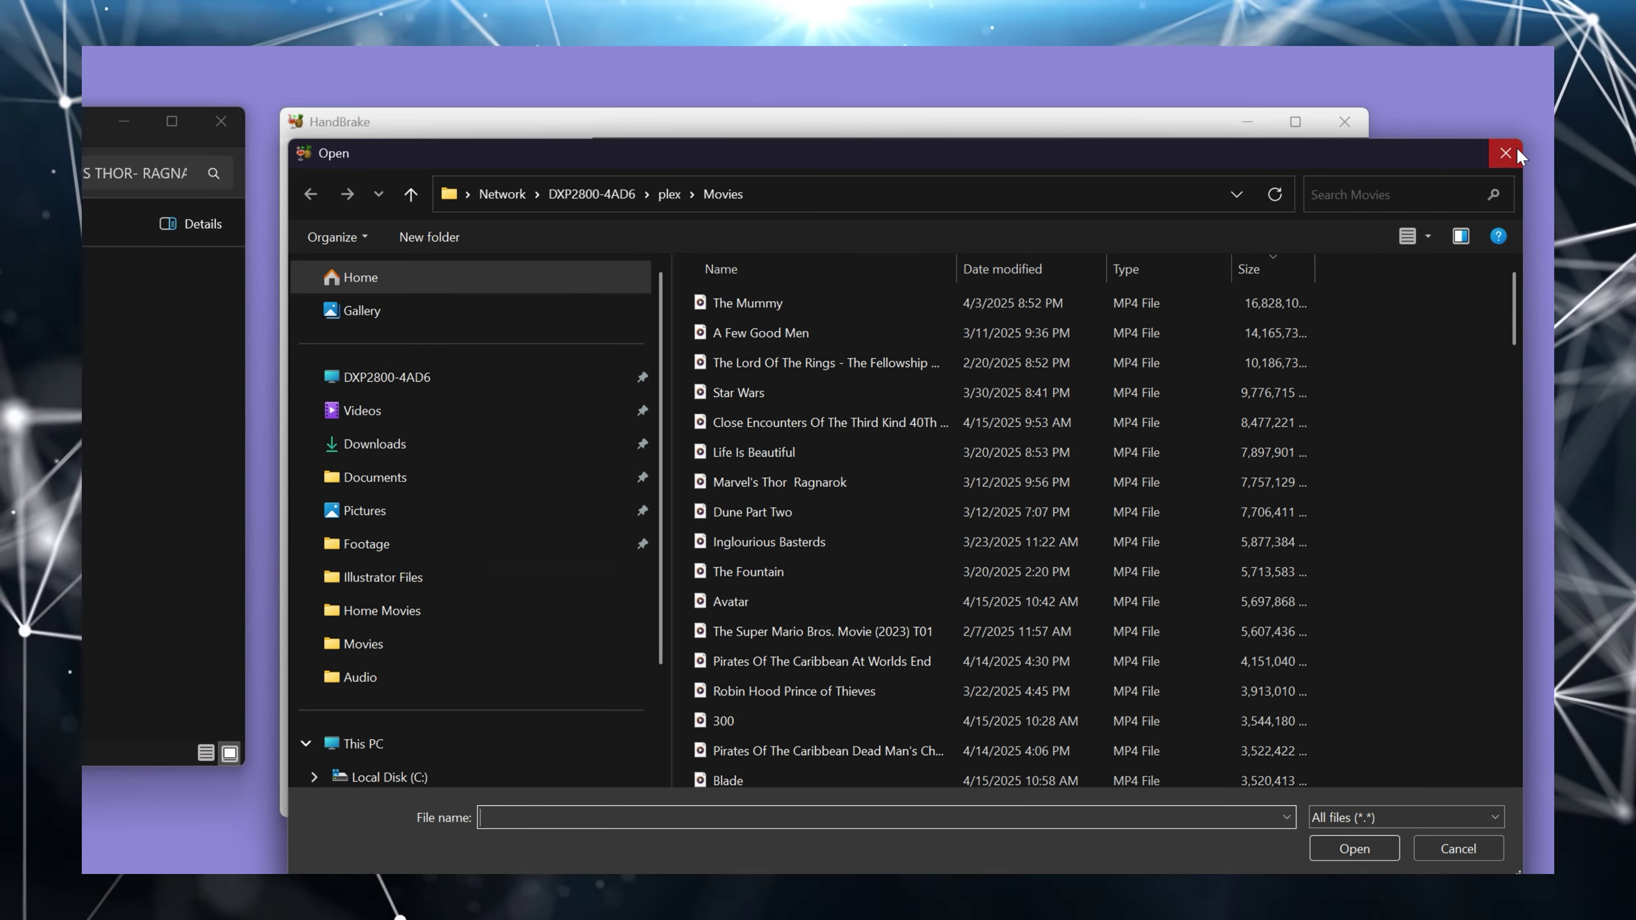
pyautogui.click(1517, 152)
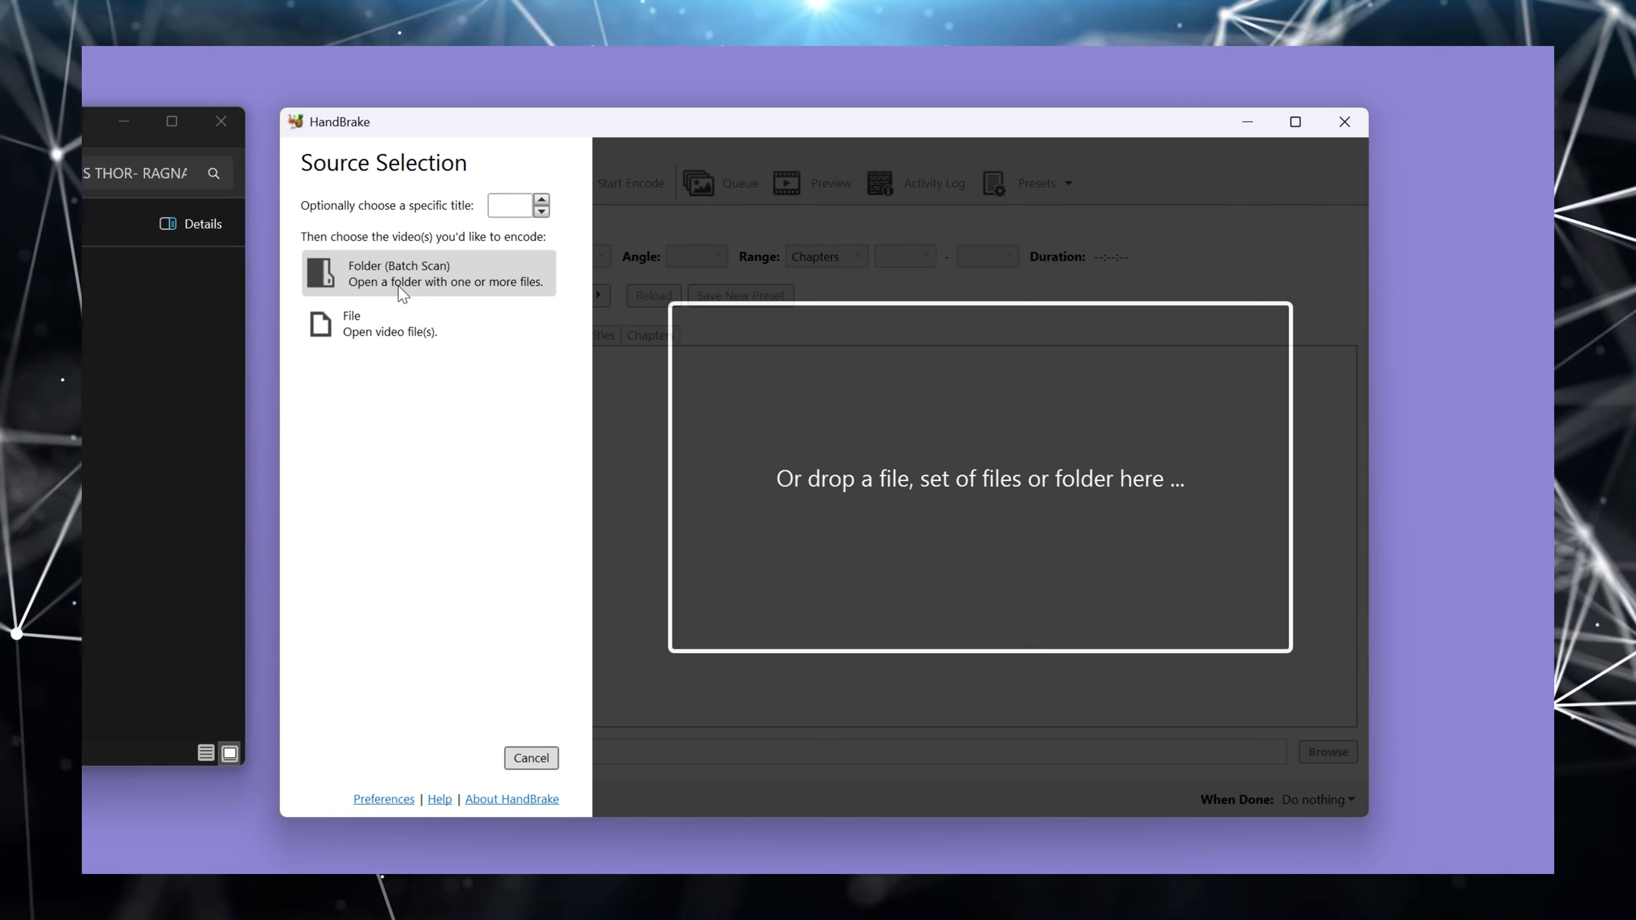
pyautogui.click(403, 289)
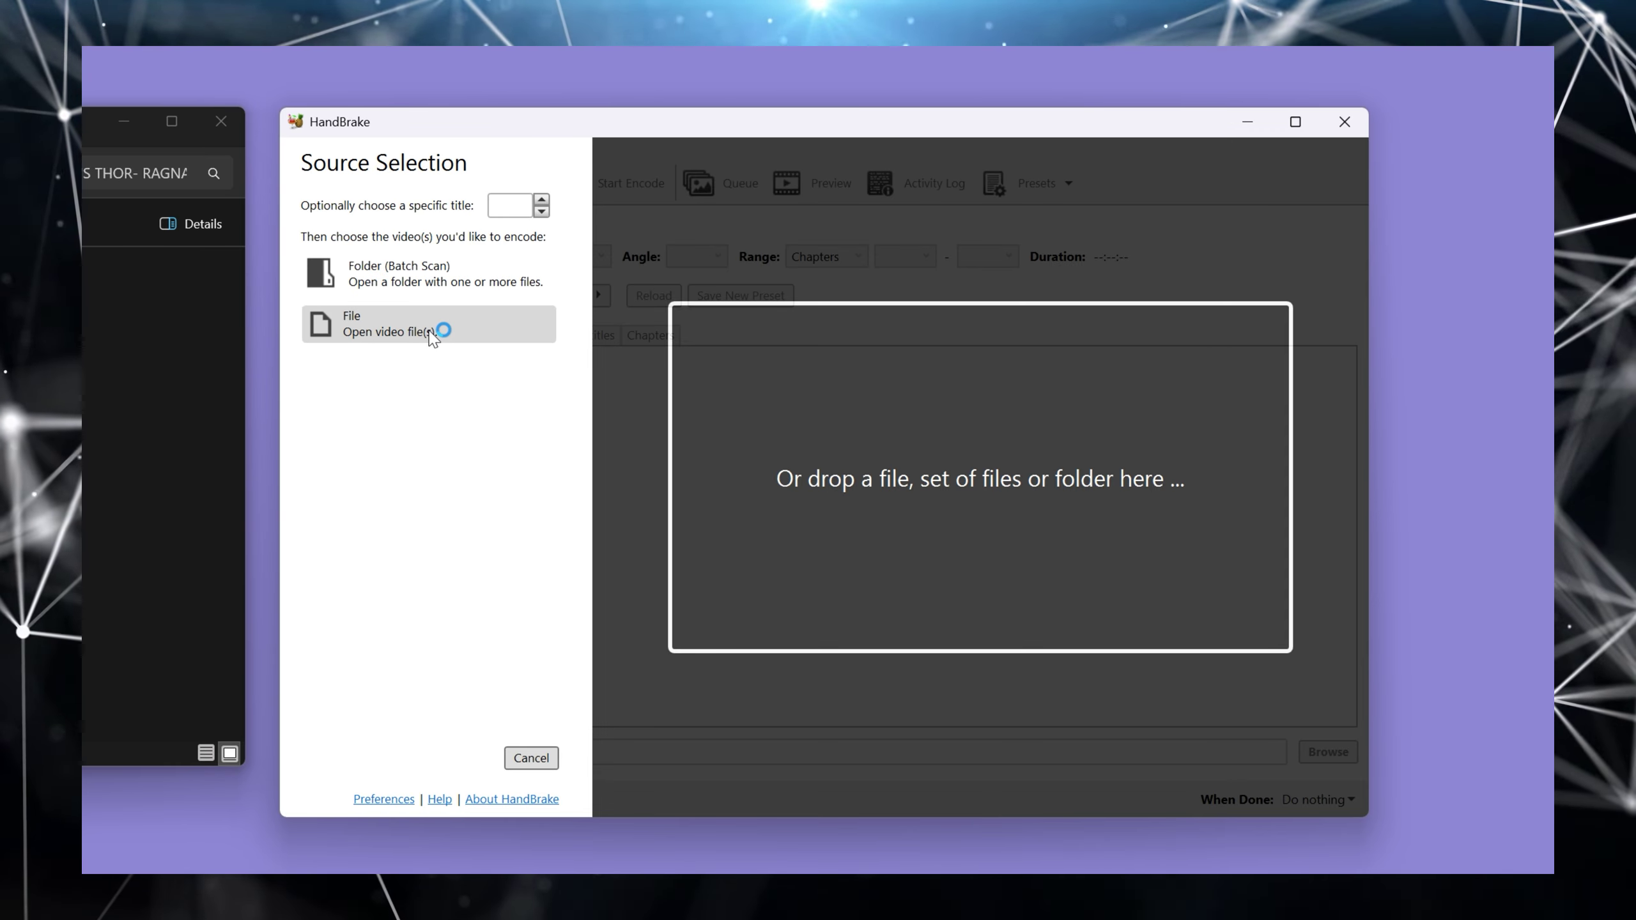
pyautogui.click(428, 329)
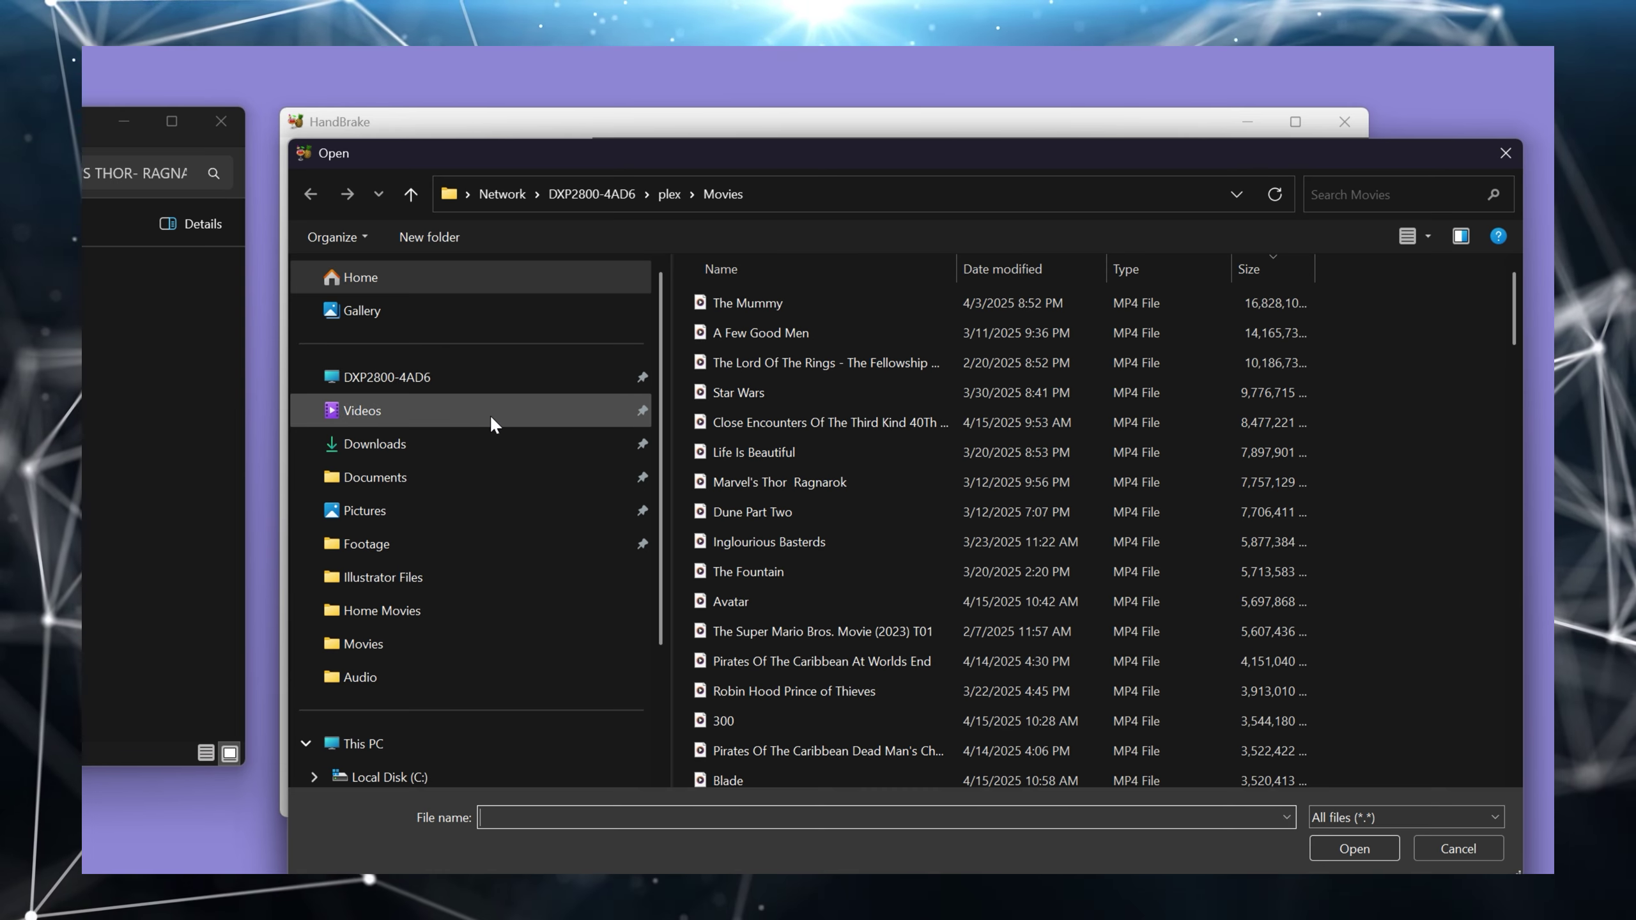
pyautogui.click(1505, 150)
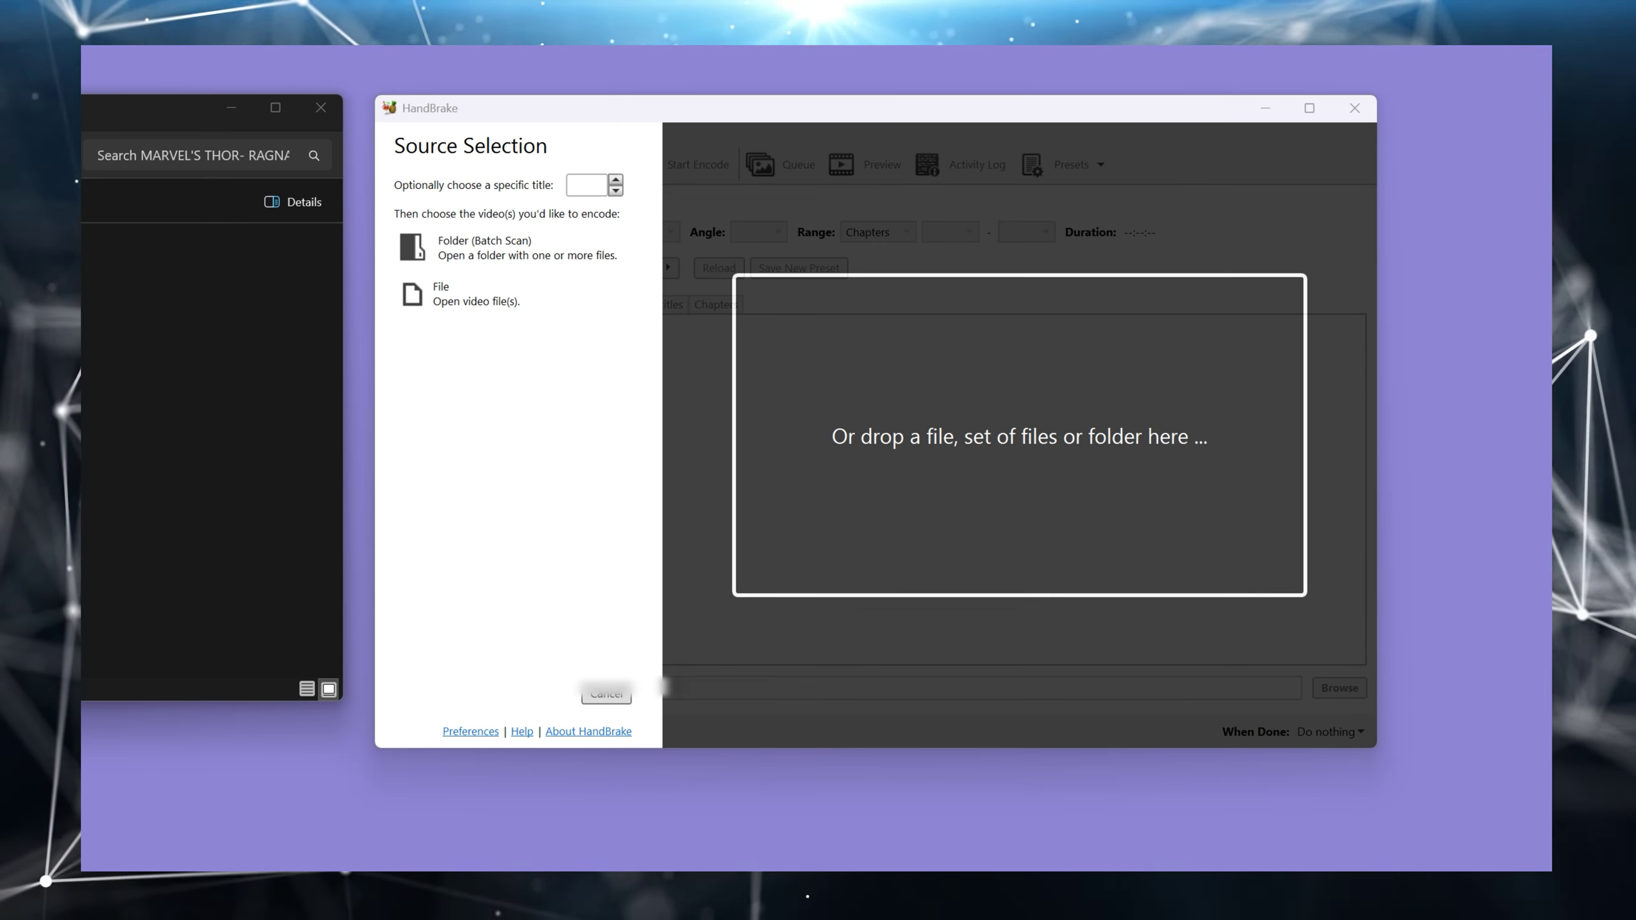
# Step: Load the MARVEL'S THOR- RAGNAROK_t00 video as the source and look through the available presets without choosing one
pyautogui.moveTo(84, 322); pyautogui.dragTo(893, 453)
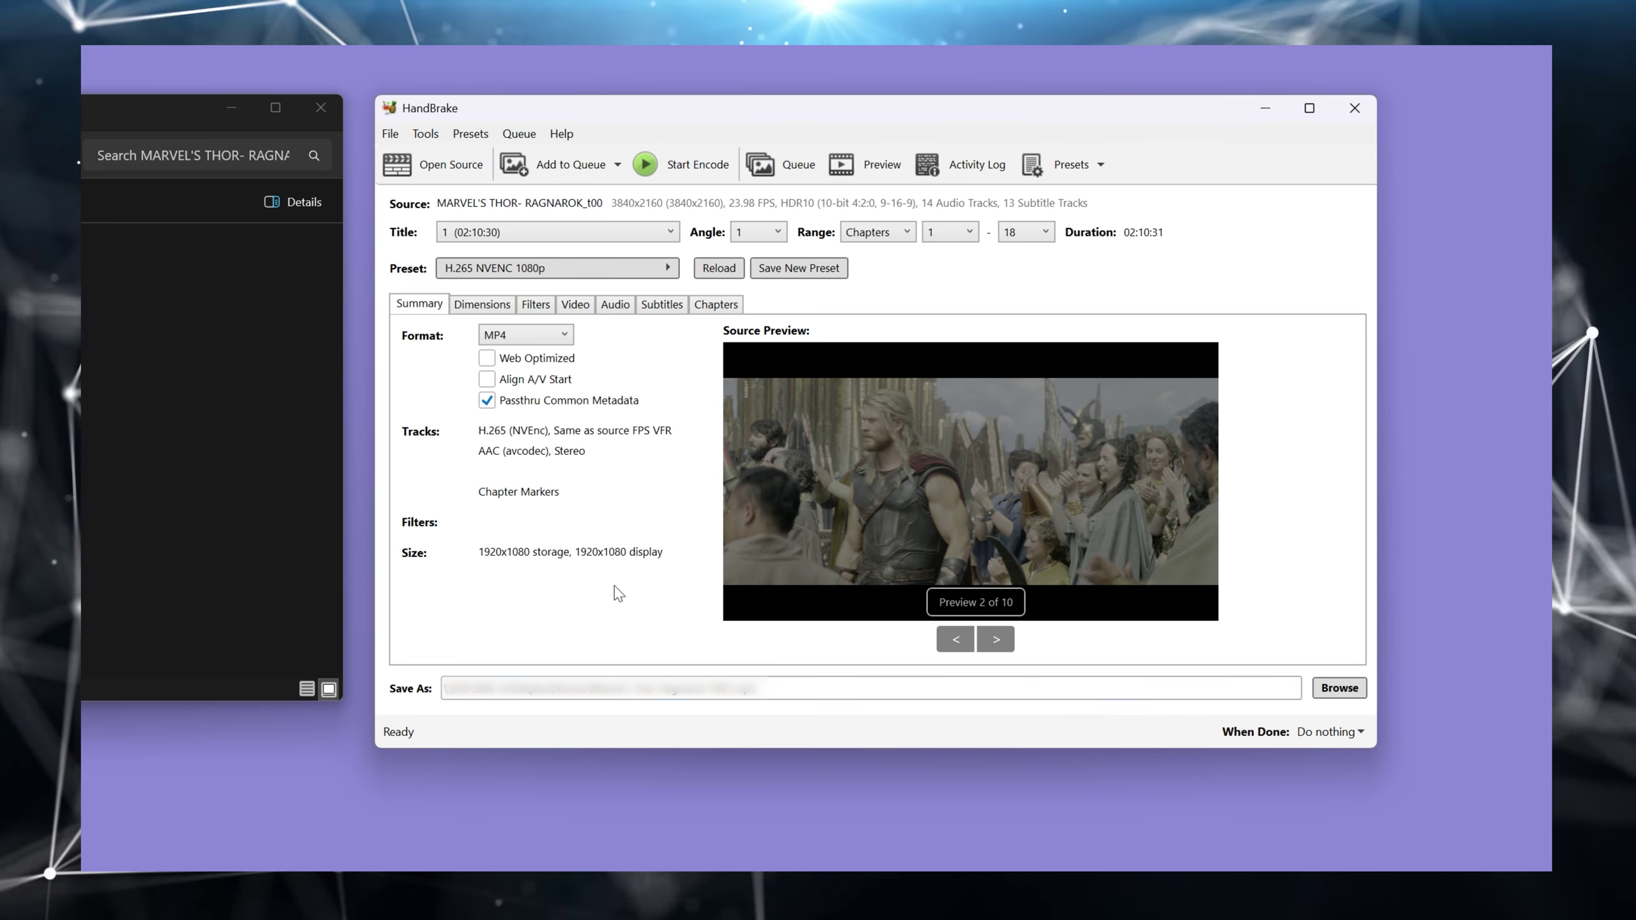
pyautogui.click(565, 274)
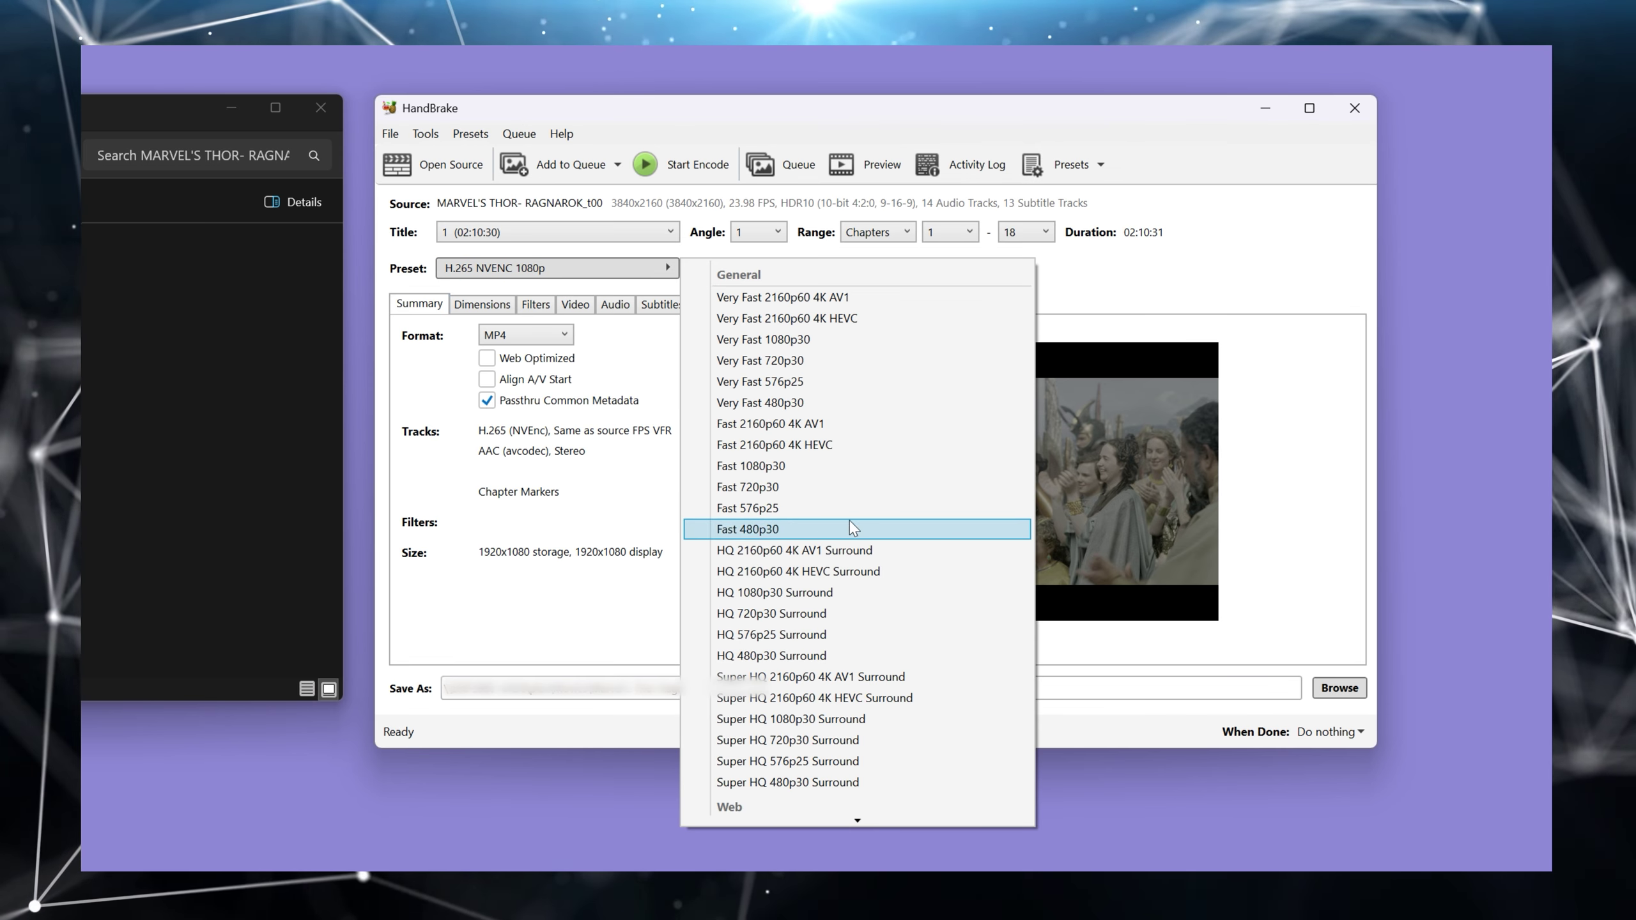
pyautogui.scroll(-3, 853, 638)
pyautogui.scroll(4, 837, 635)
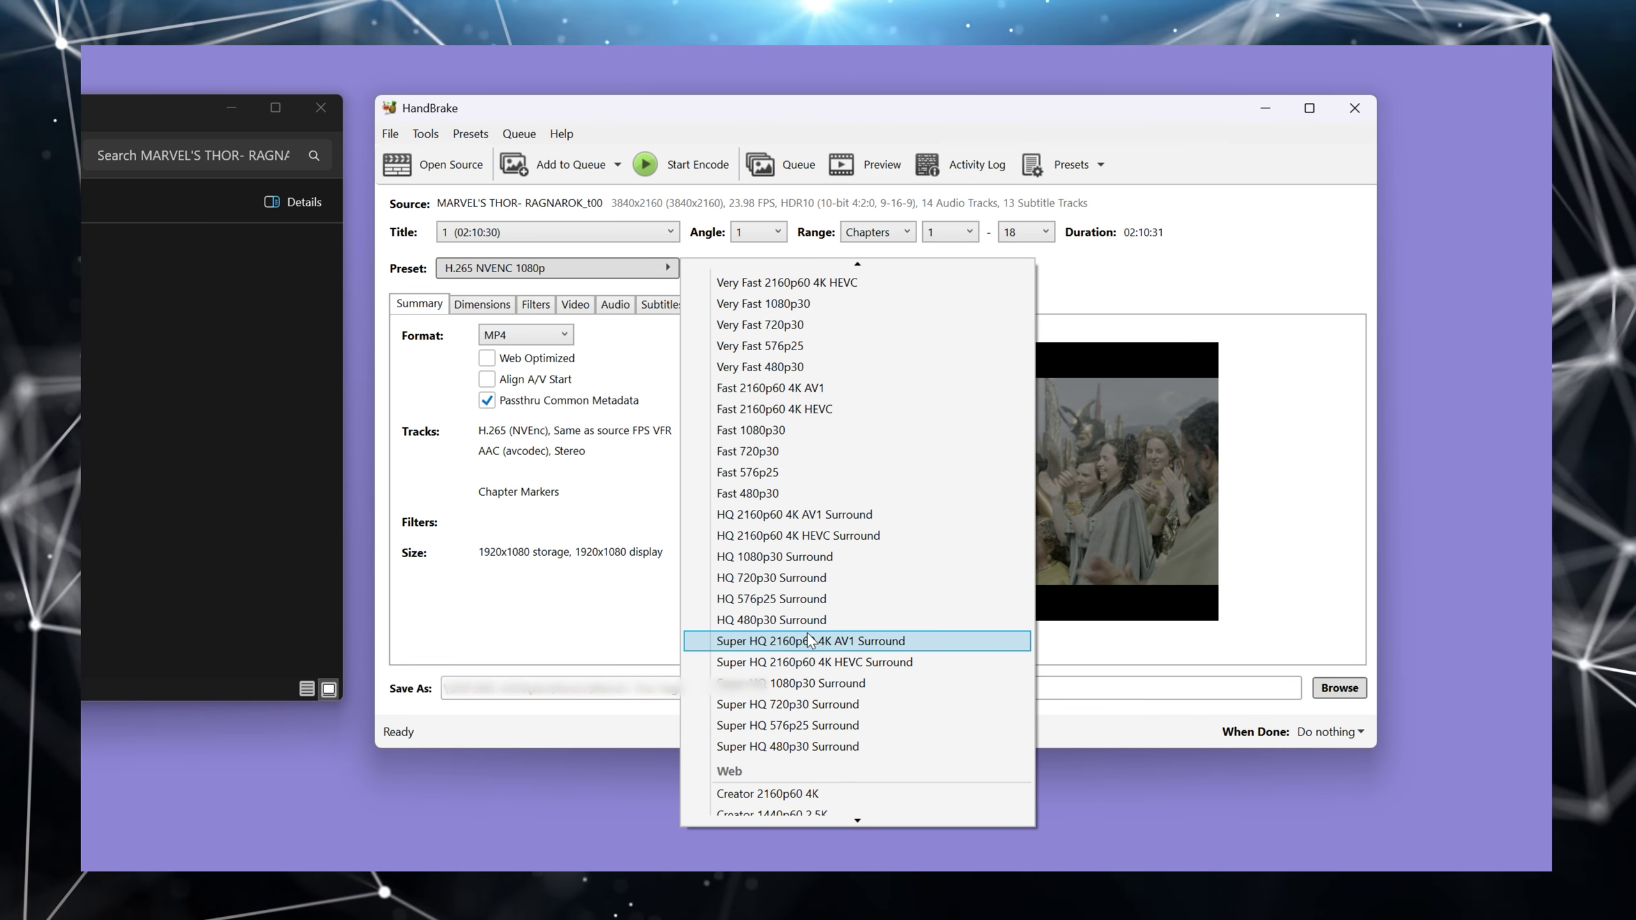
pyautogui.scroll(-3, 819, 635)
pyautogui.press('Escape')
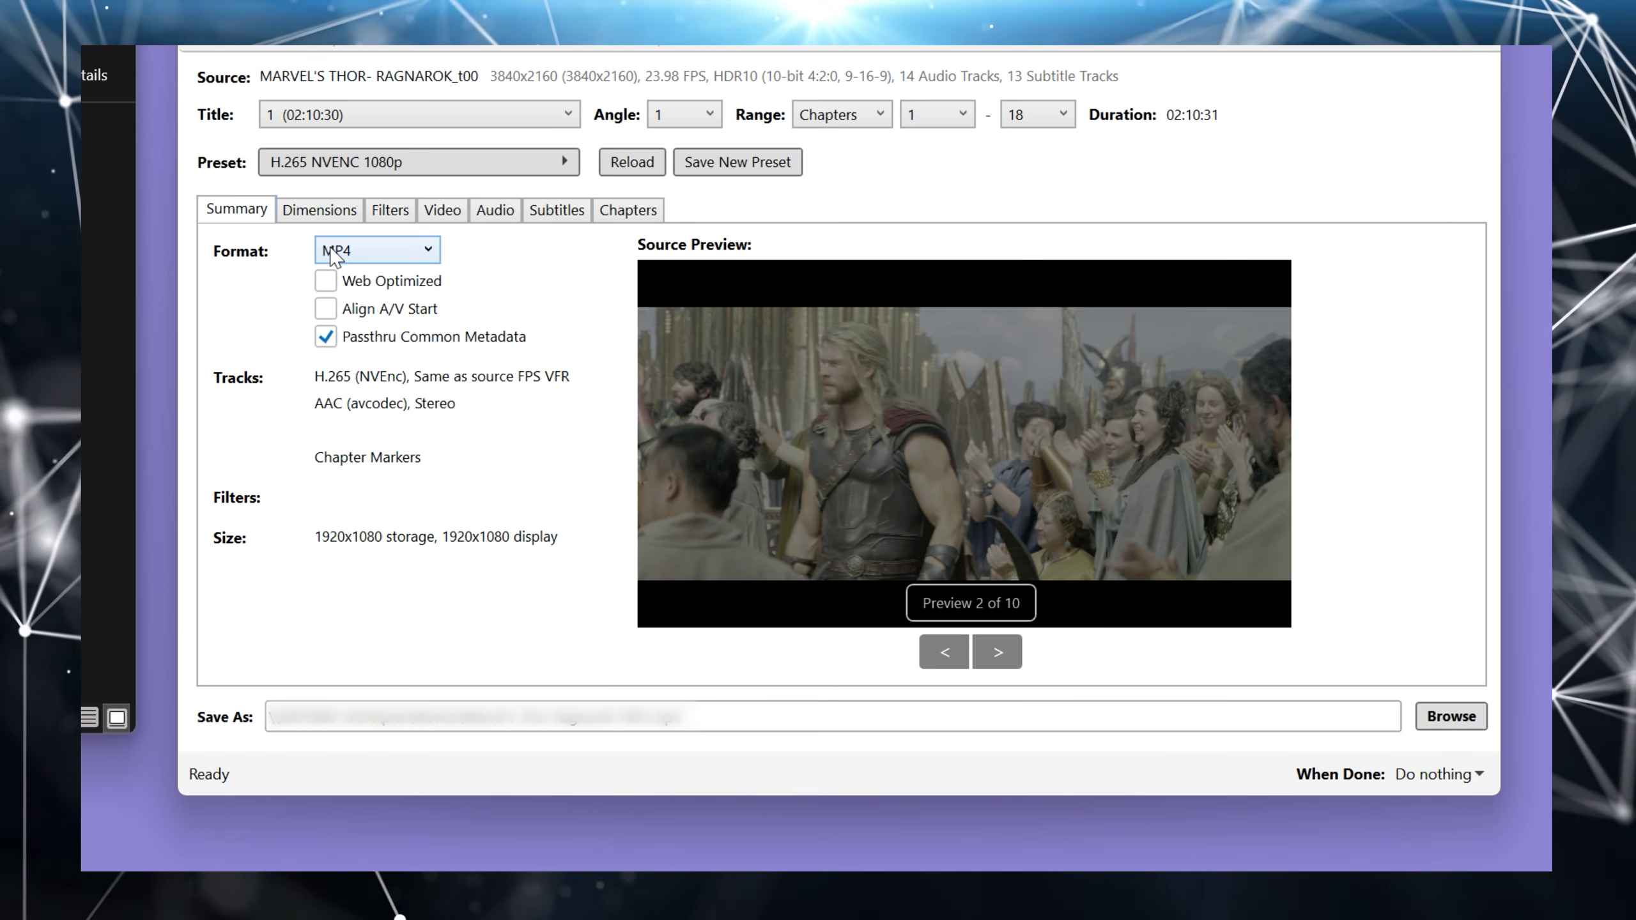
# Step: Look through the loaded movie's dimensions, filters, video, audio, subtitle and chapter settings, ending on the summary
pyautogui.click(482, 304)
pyautogui.click(390, 210)
pyautogui.click(441, 210)
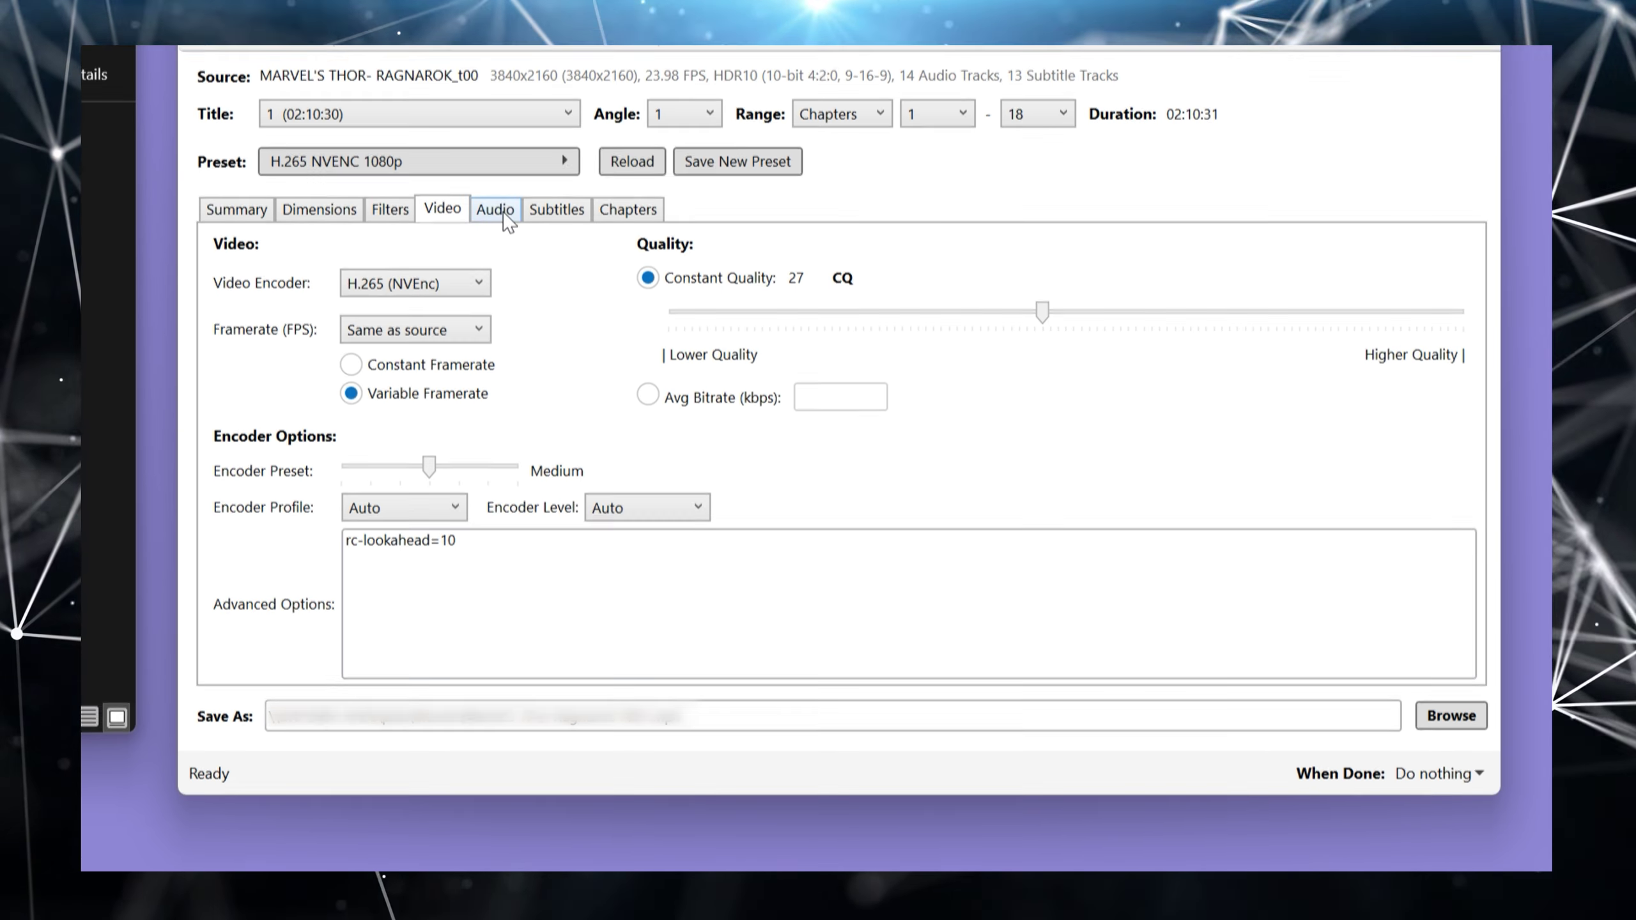
pyautogui.click(494, 210)
pyautogui.hotkey('ctrl', 'Tab')
pyautogui.hotkey('ctrl', 'Tab')
pyautogui.hotkey('ctrl', 'Tab')
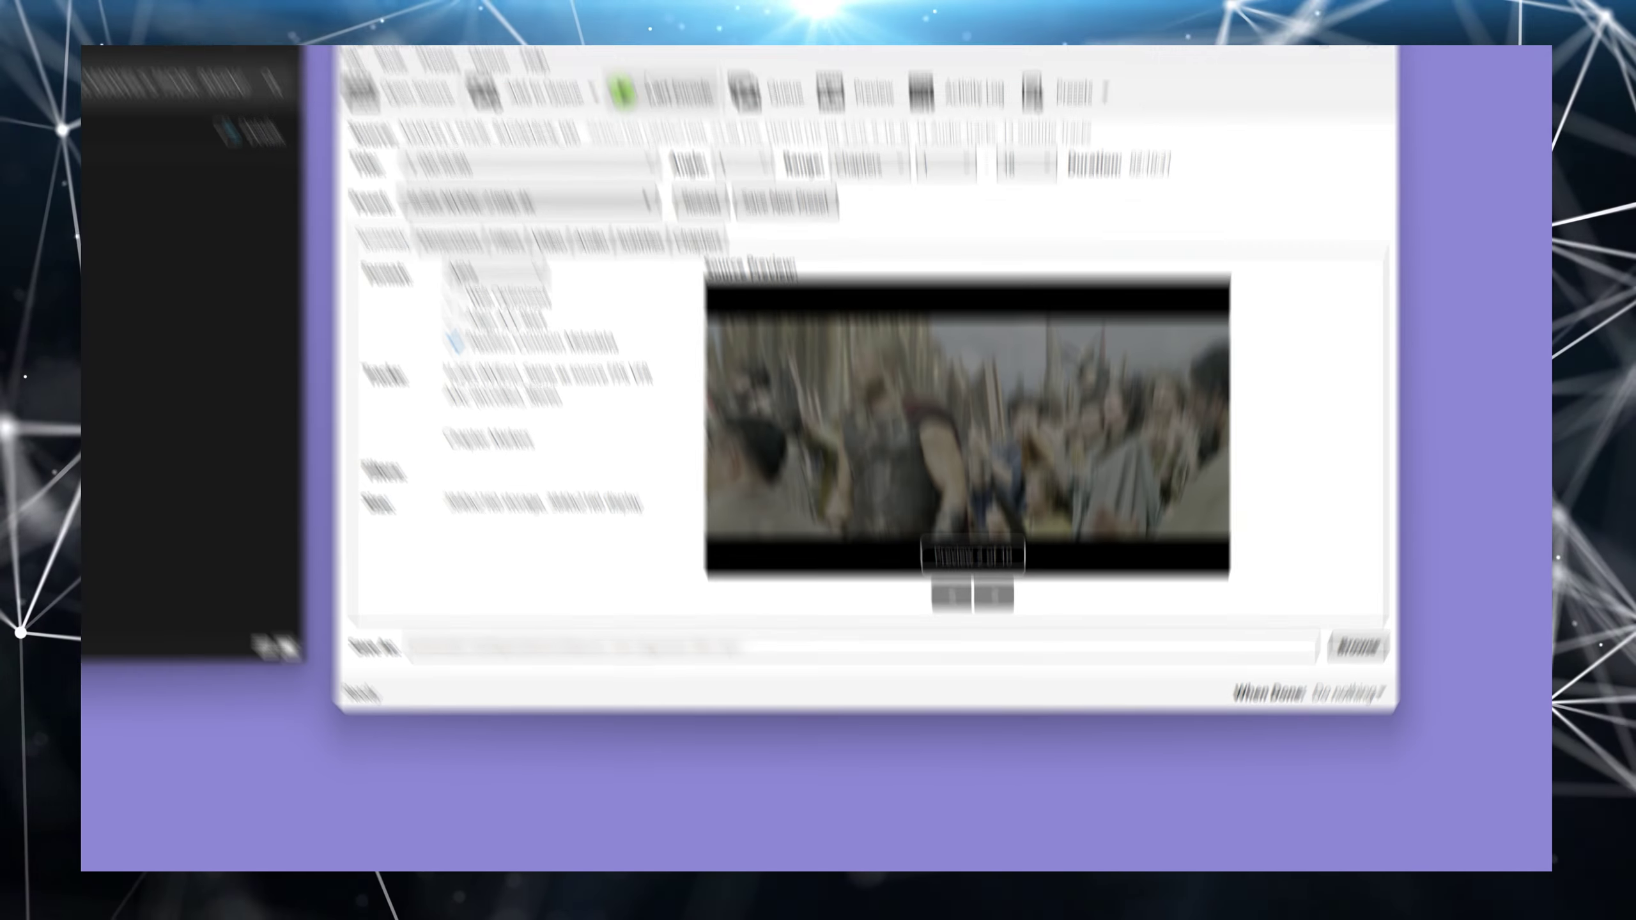
# Step: Save the output as Marvel's Thor Ragnarok T001 in the Movies folder and start encoding with the H.265 NVENC 2160p 4K preset
pyautogui.click(1440, 463)
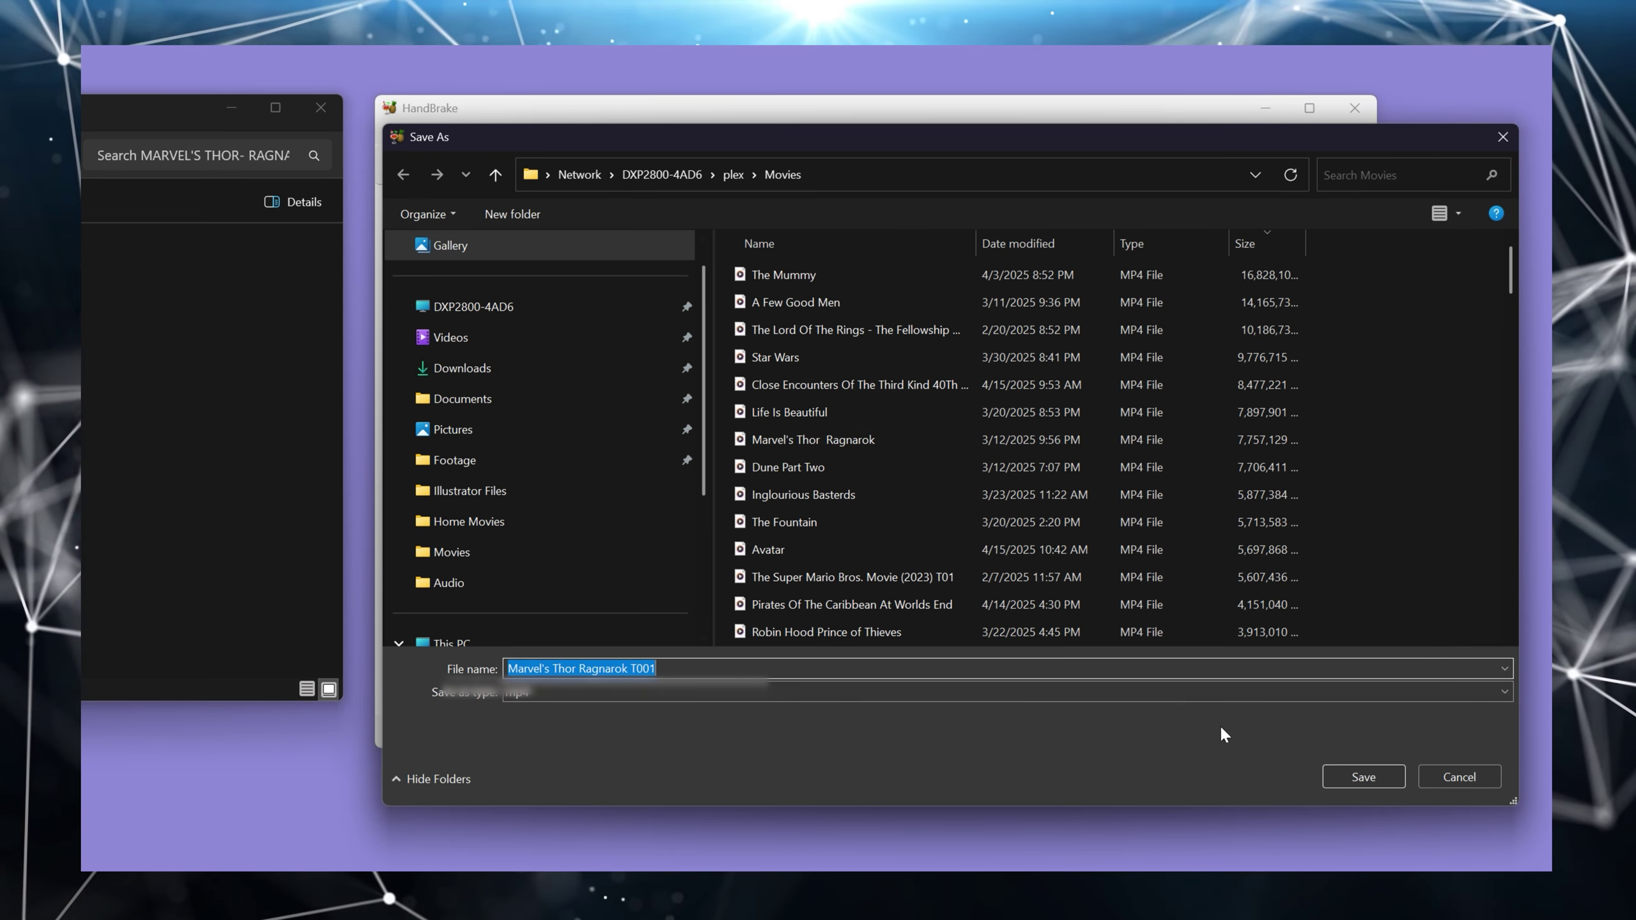
pyautogui.click(1362, 776)
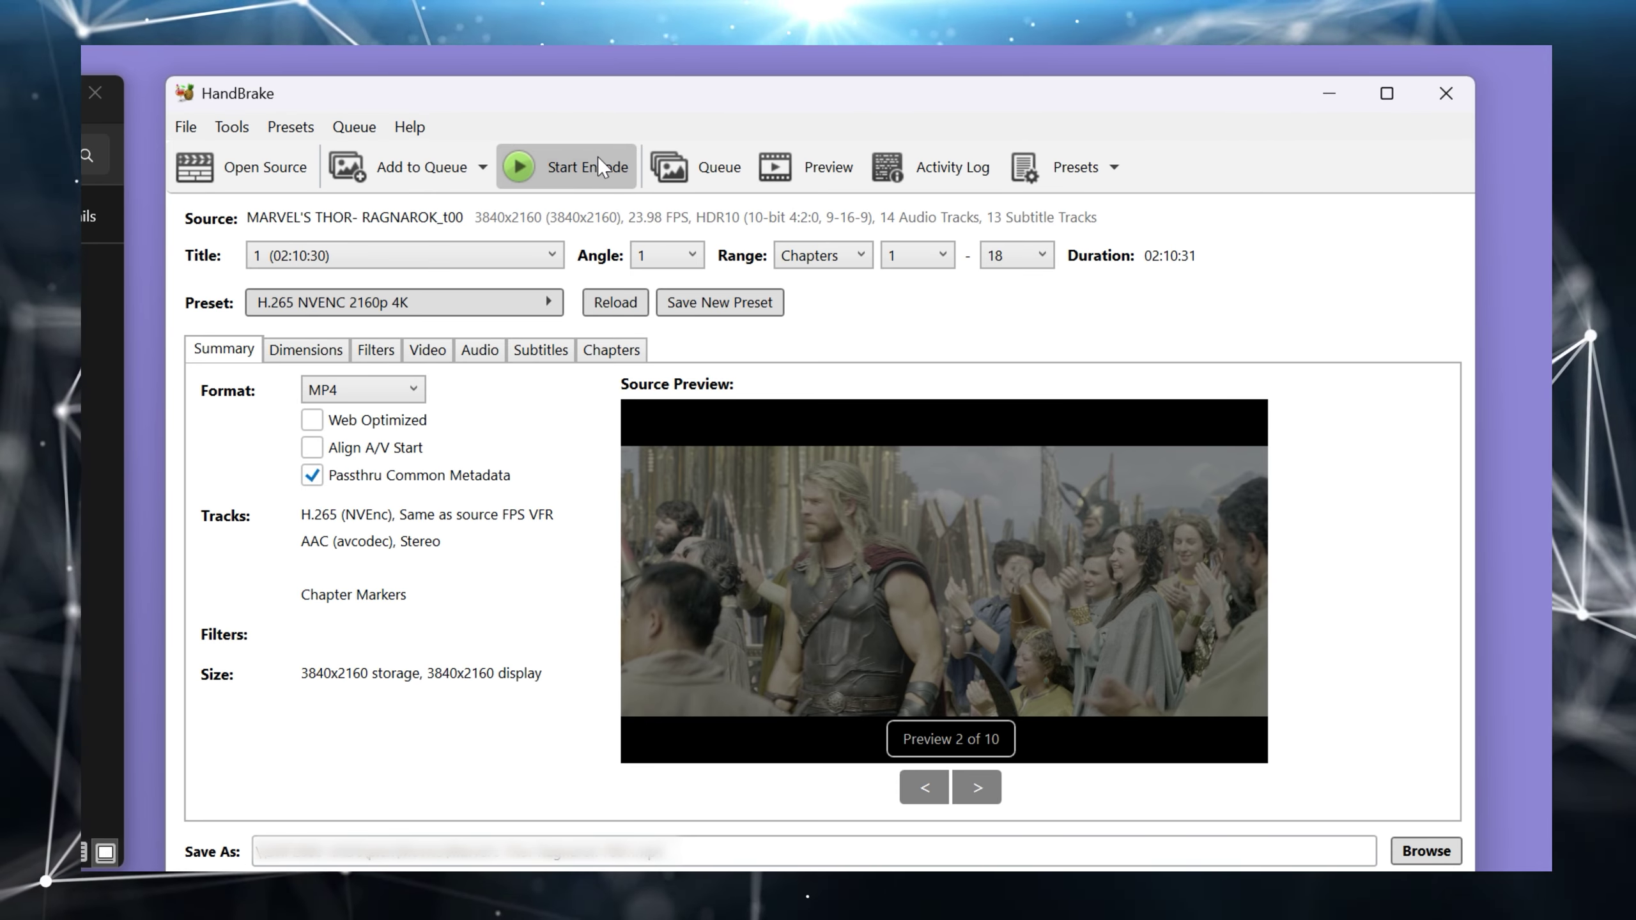
pyautogui.click(598, 158)
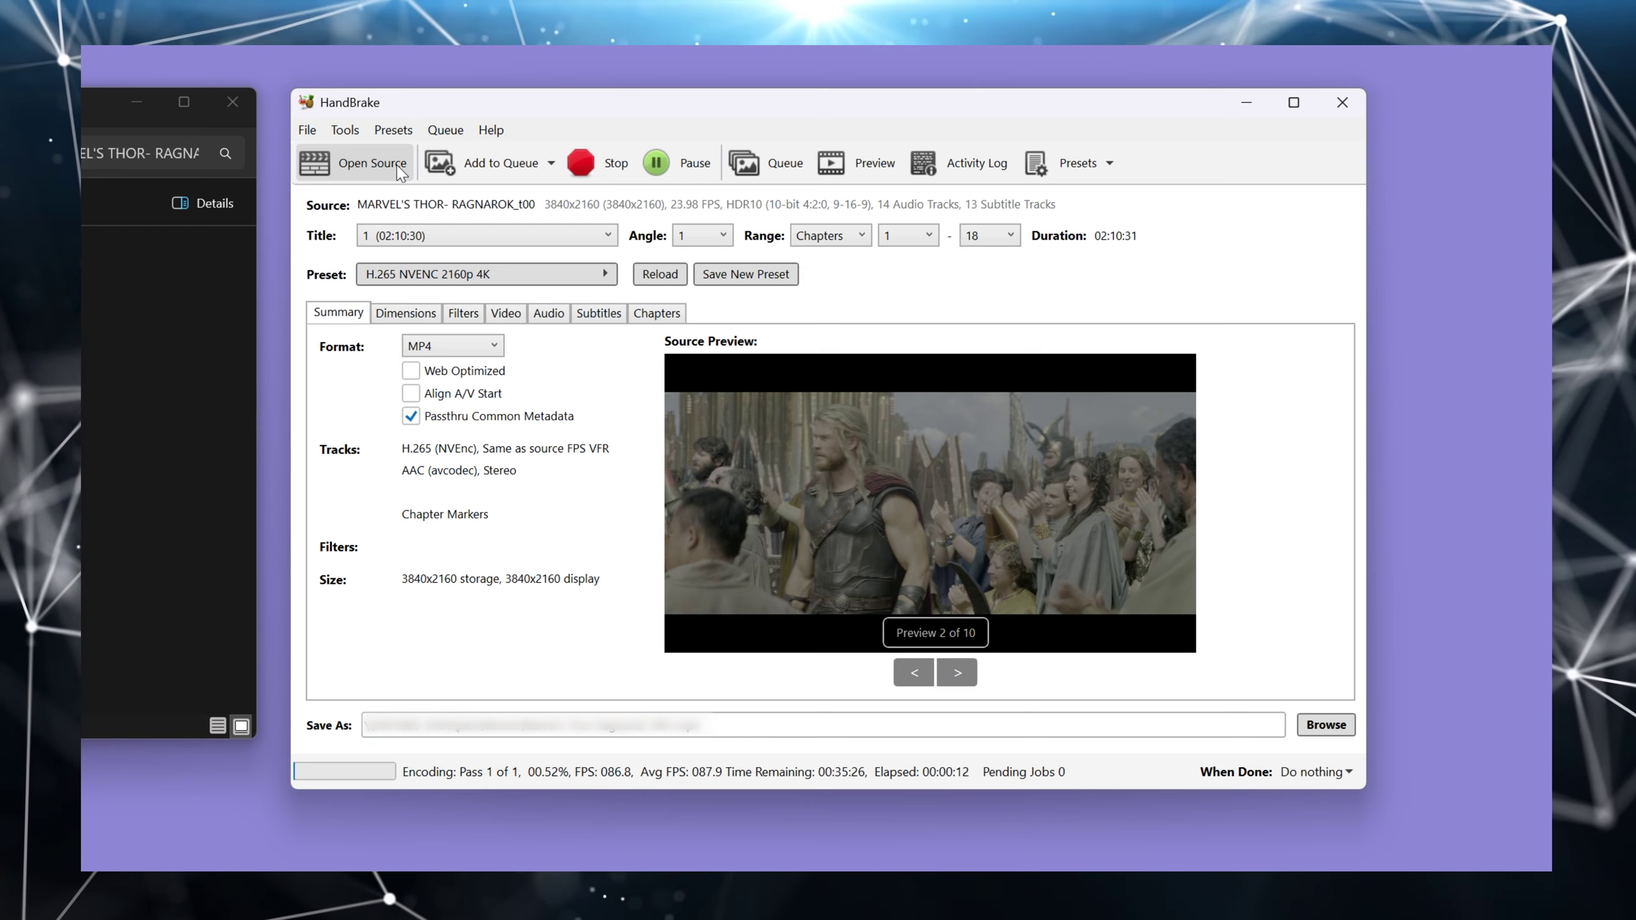
# Step: Open the B1_t00 video as another source, add it to the queue, and inspect the queued jobs
pyautogui.click(372, 163)
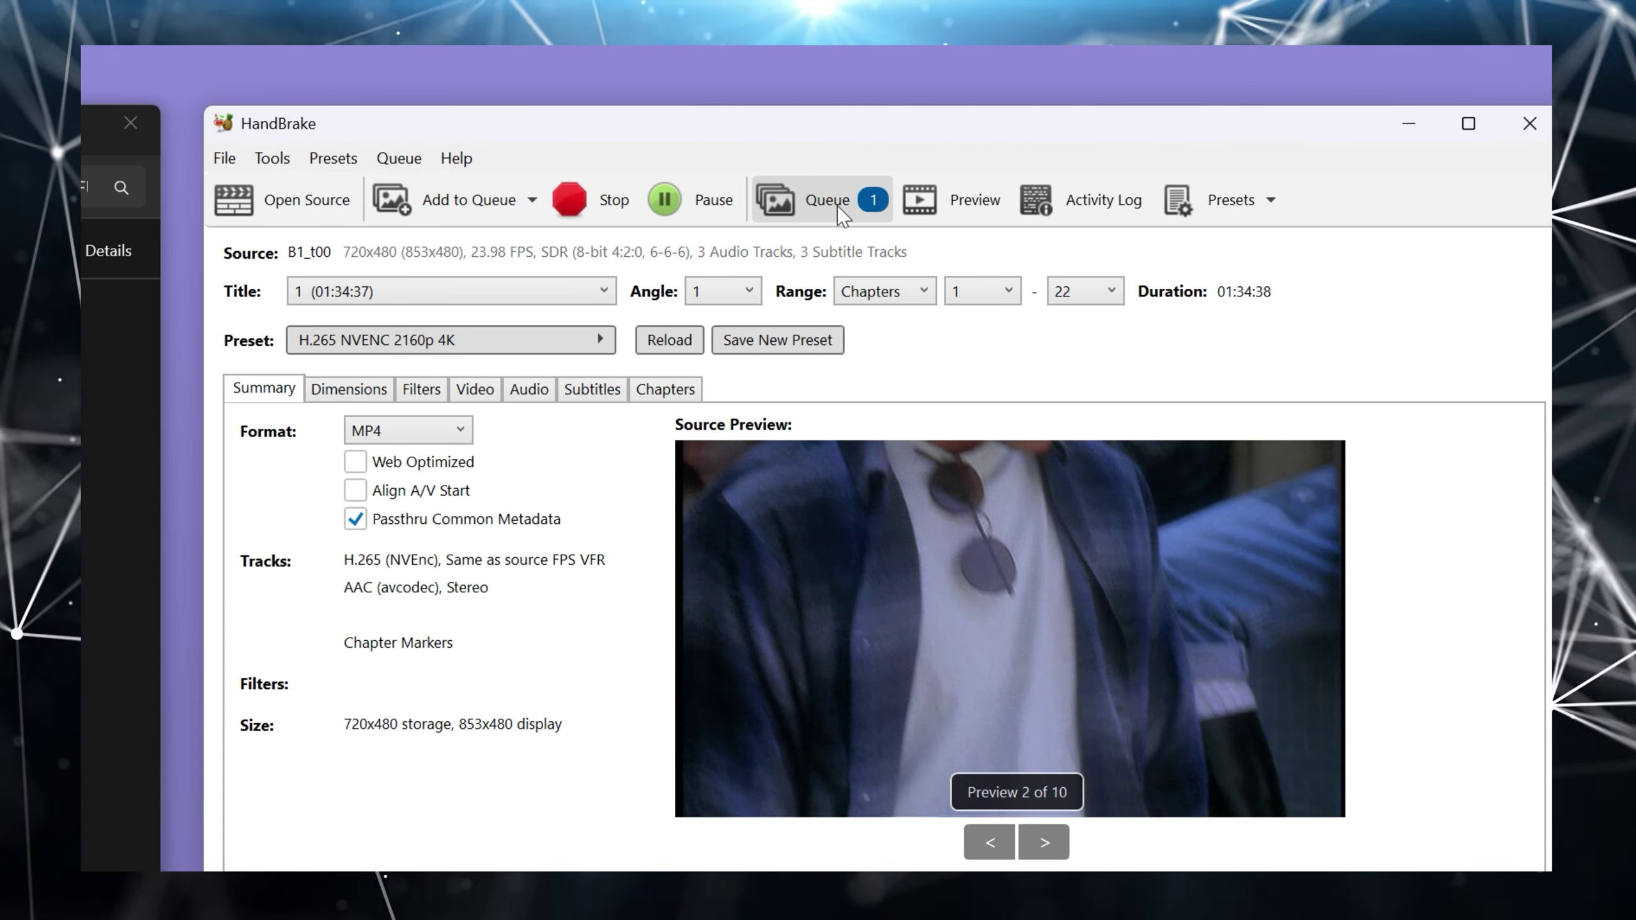
pyautogui.click(839, 210)
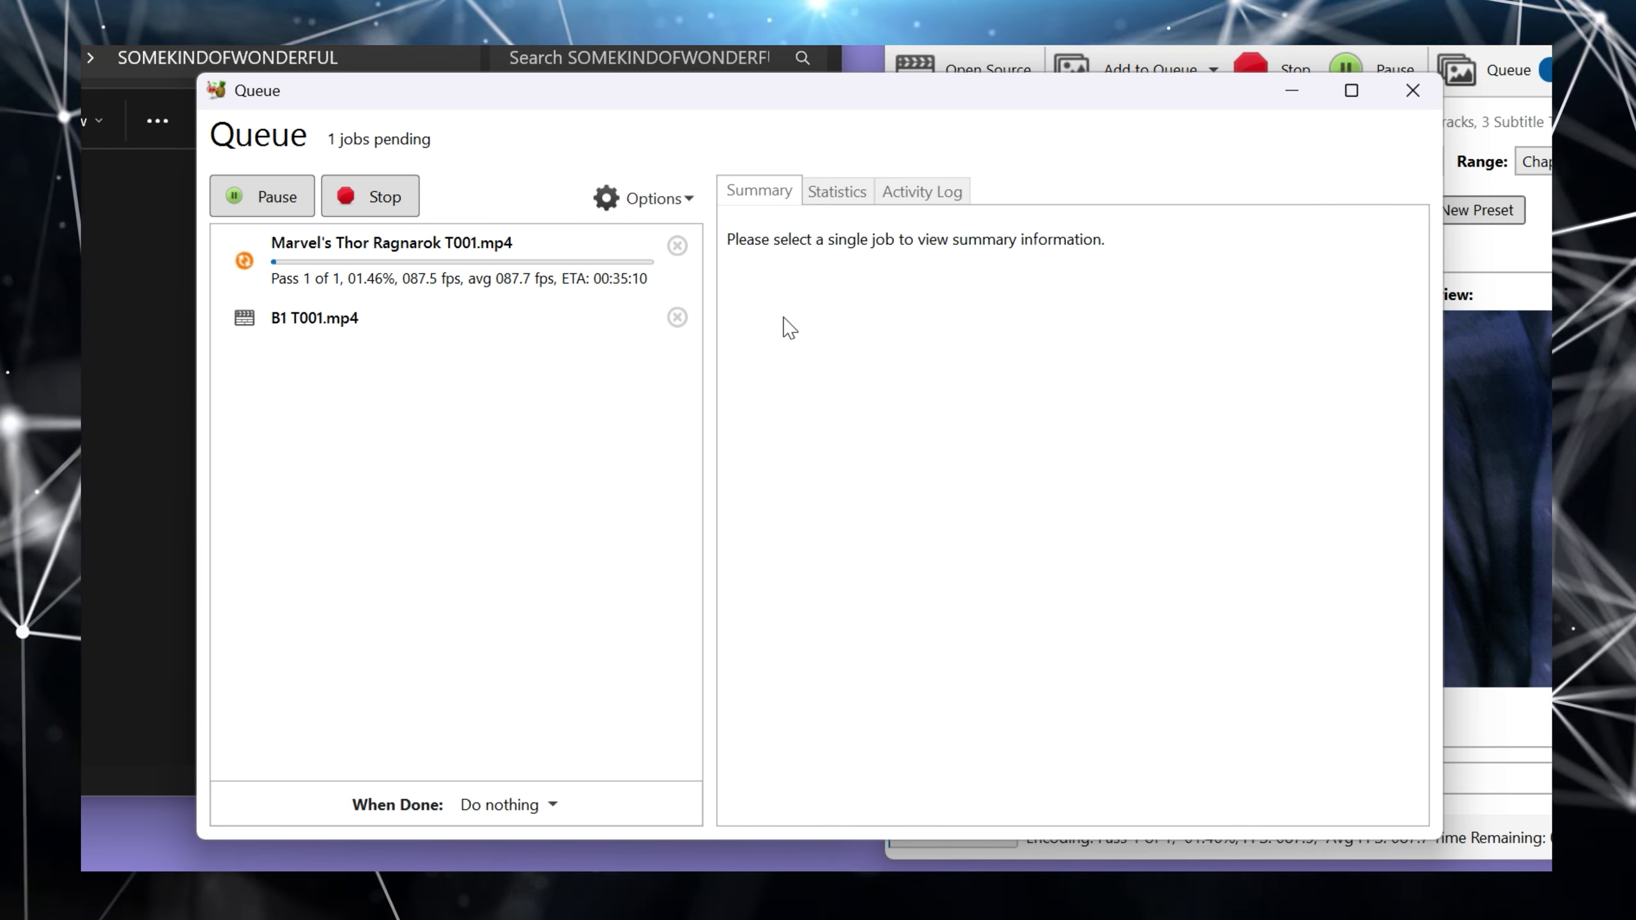
pyautogui.click(447, 337)
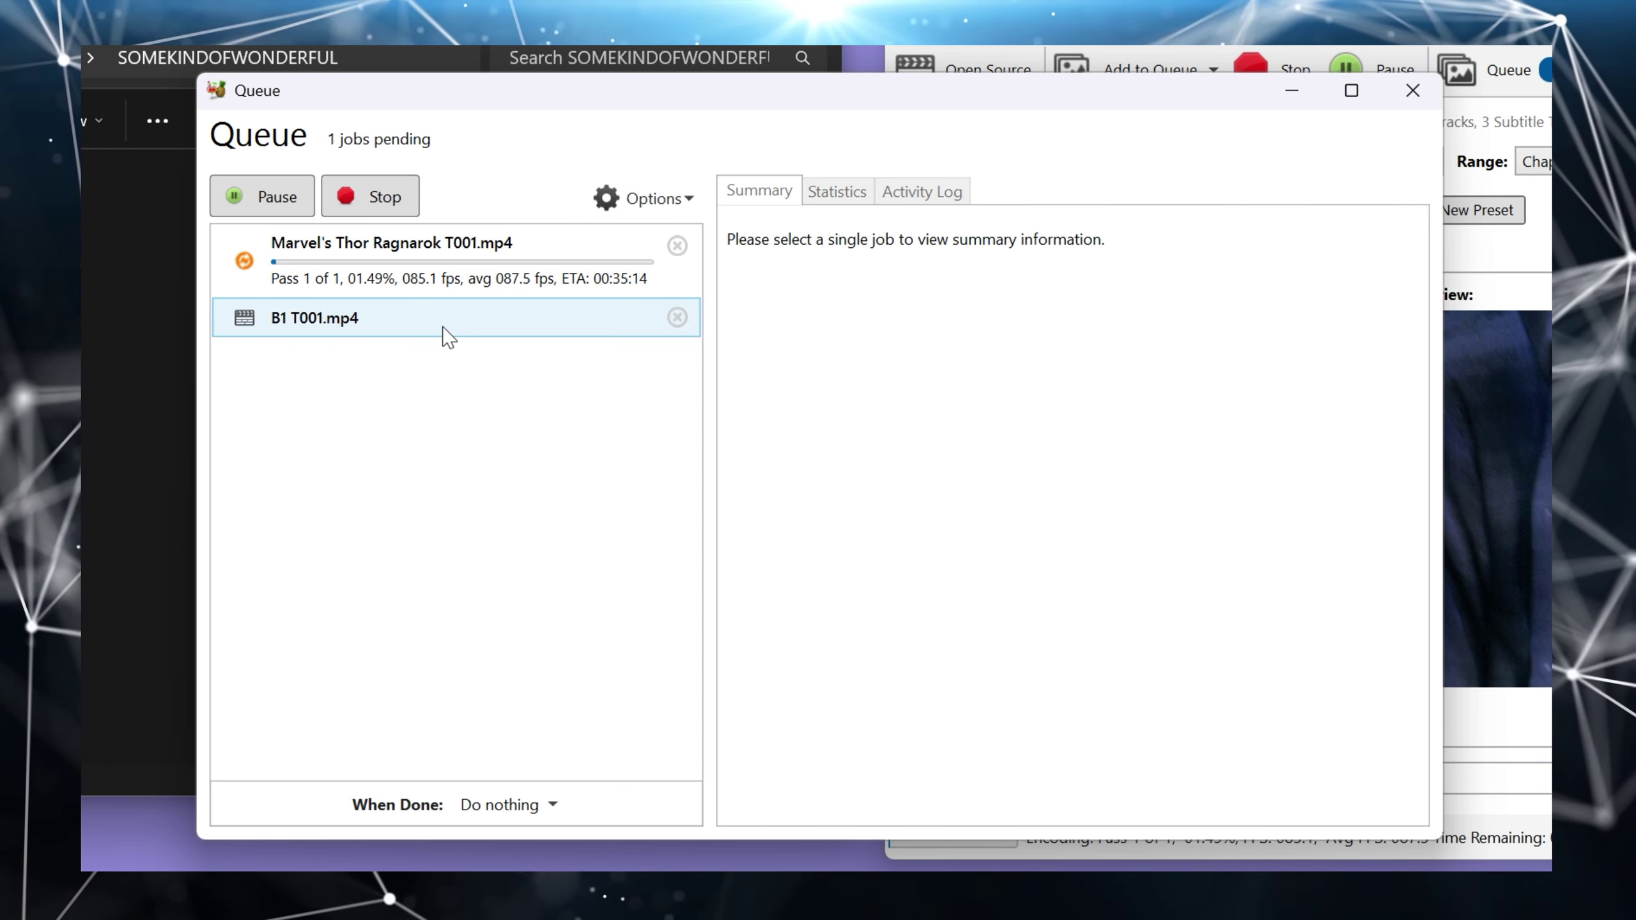
pyautogui.moveTo(496, 245); pyautogui.dragTo(537, 266)
pyautogui.click(512, 237)
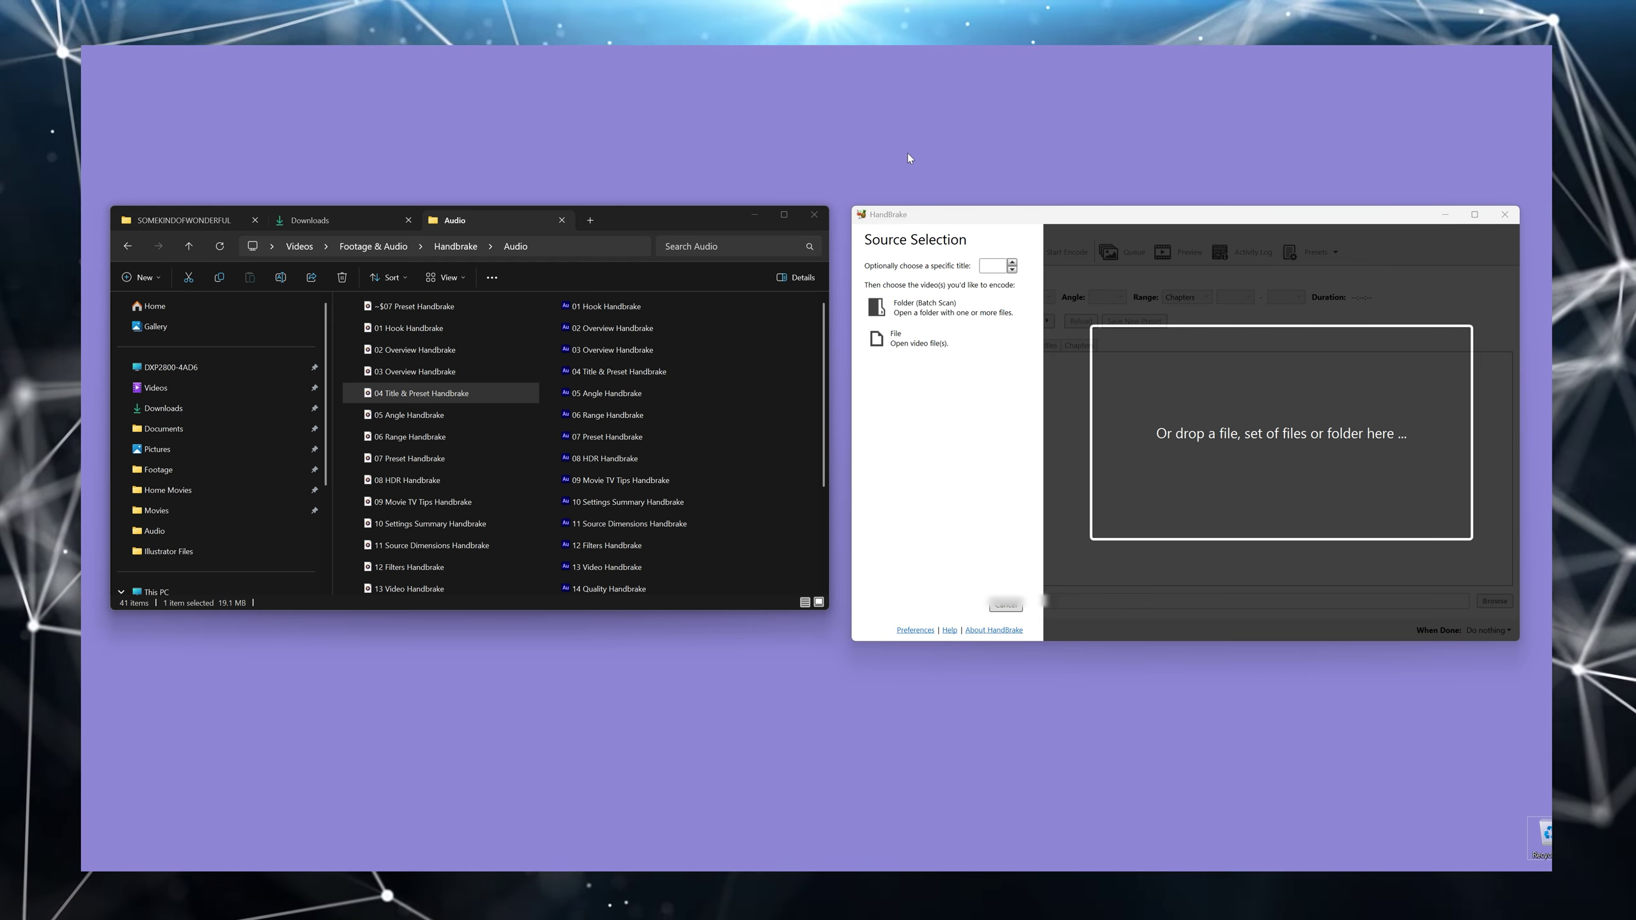
# Step: Show the SOMEKINDOFWONDERFUL folder in File Explorer and load its B1_t00 video as the HandBrake source
pyautogui.click(177, 218)
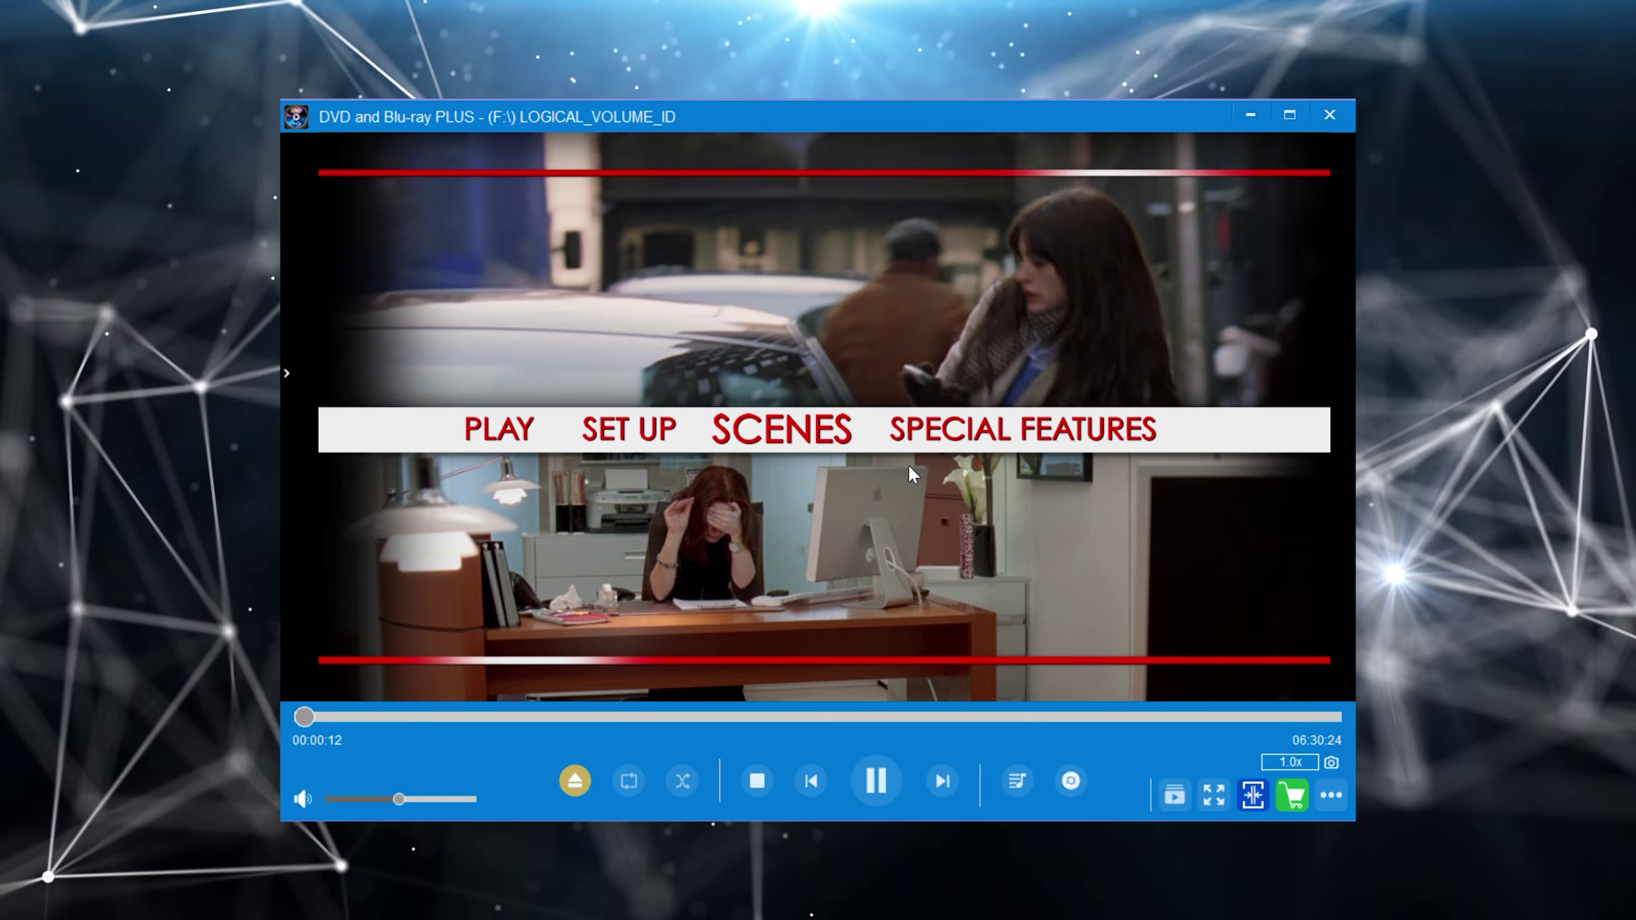
pyautogui.press('Return')
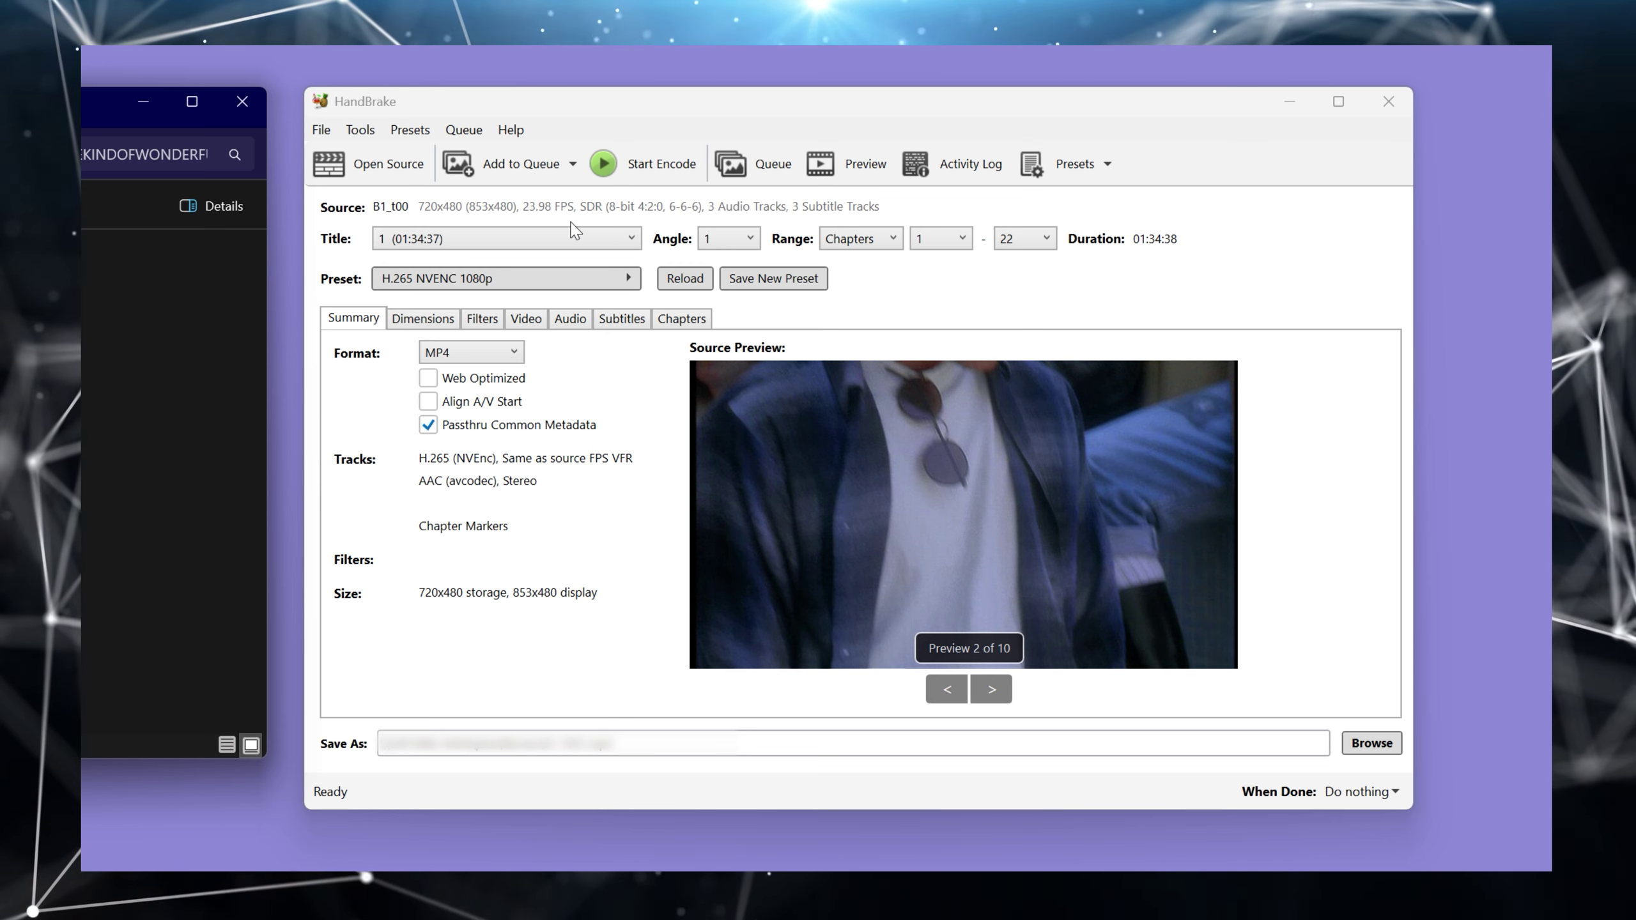
pyautogui.click(985, 303)
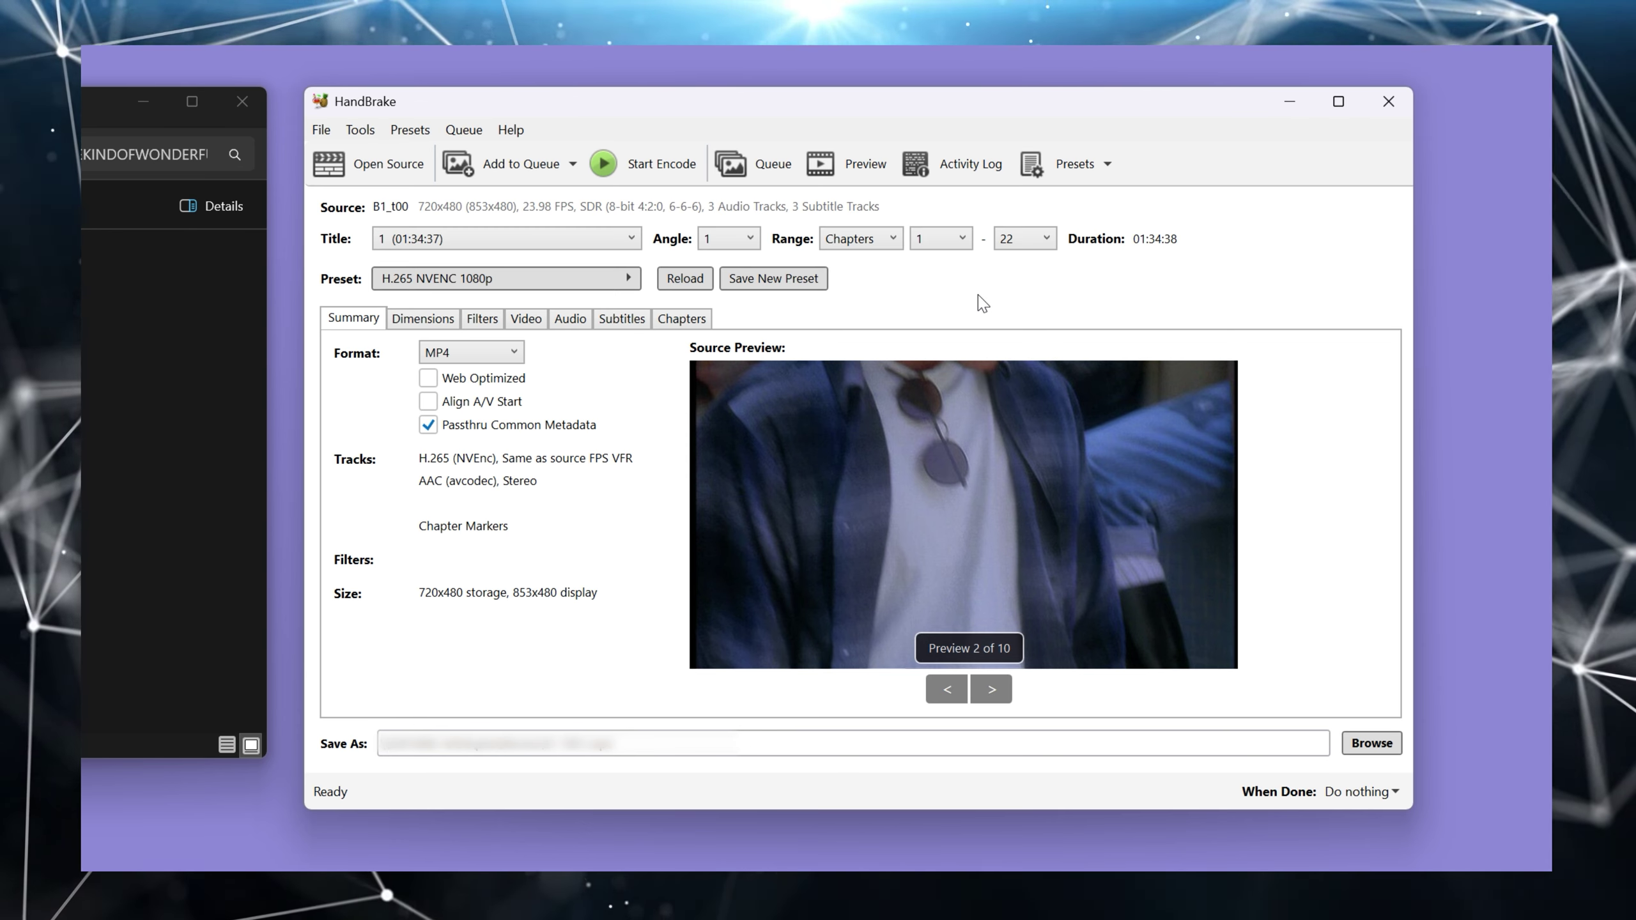
# Step: Examine the choices for title, angle and range type, keeping angle 1 and the Chapters range
pyautogui.click(633, 240)
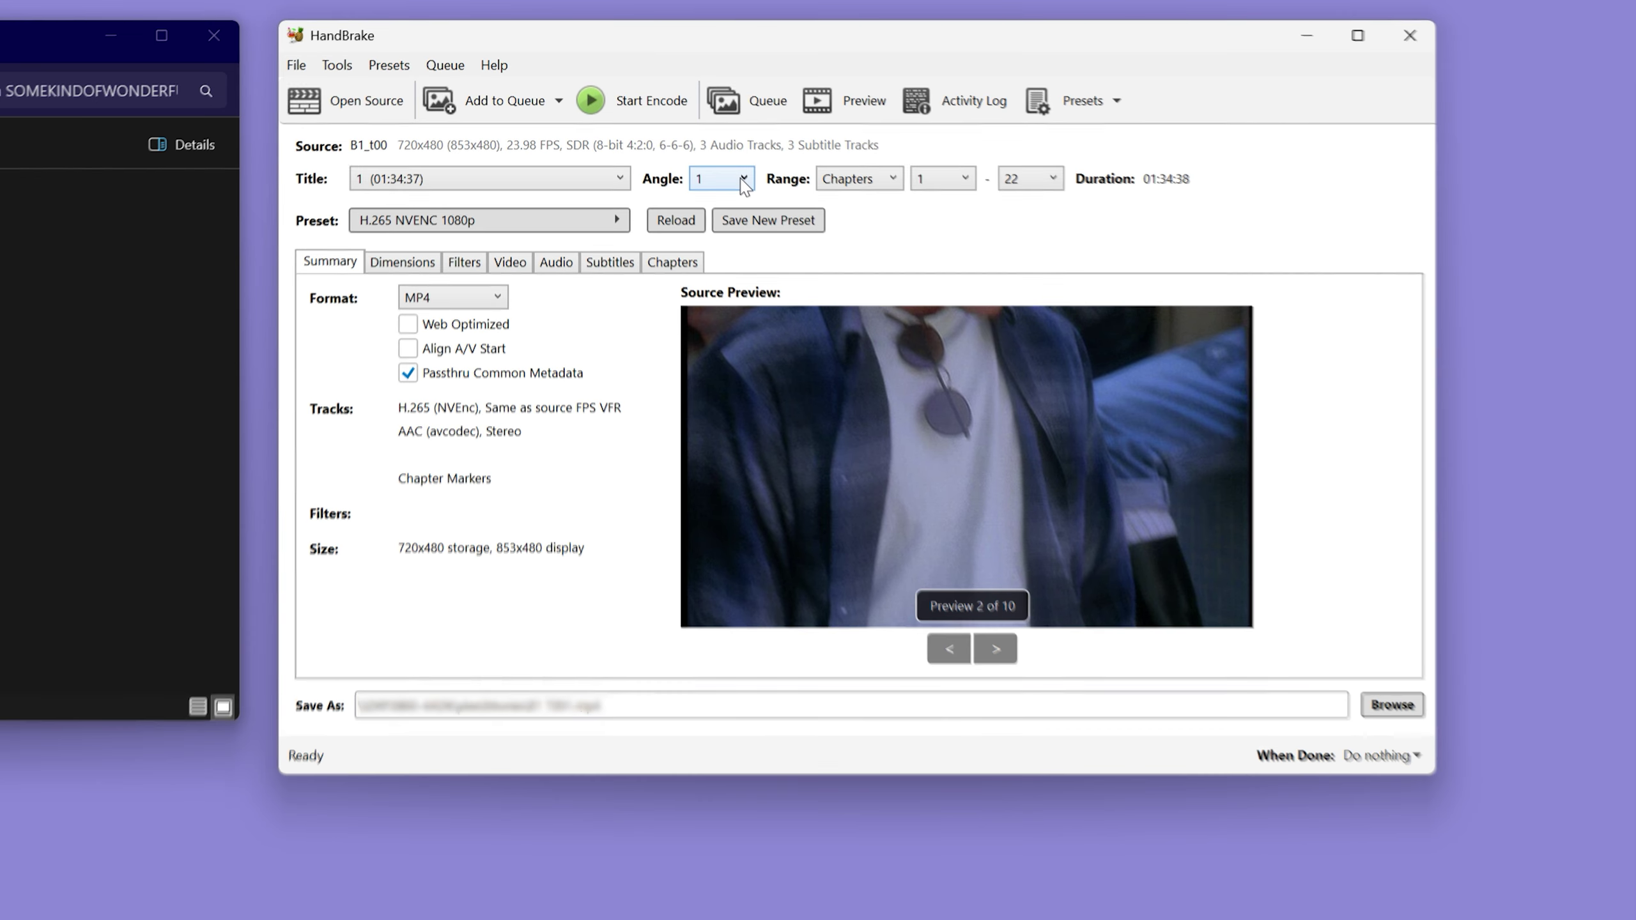
pyautogui.click(741, 175)
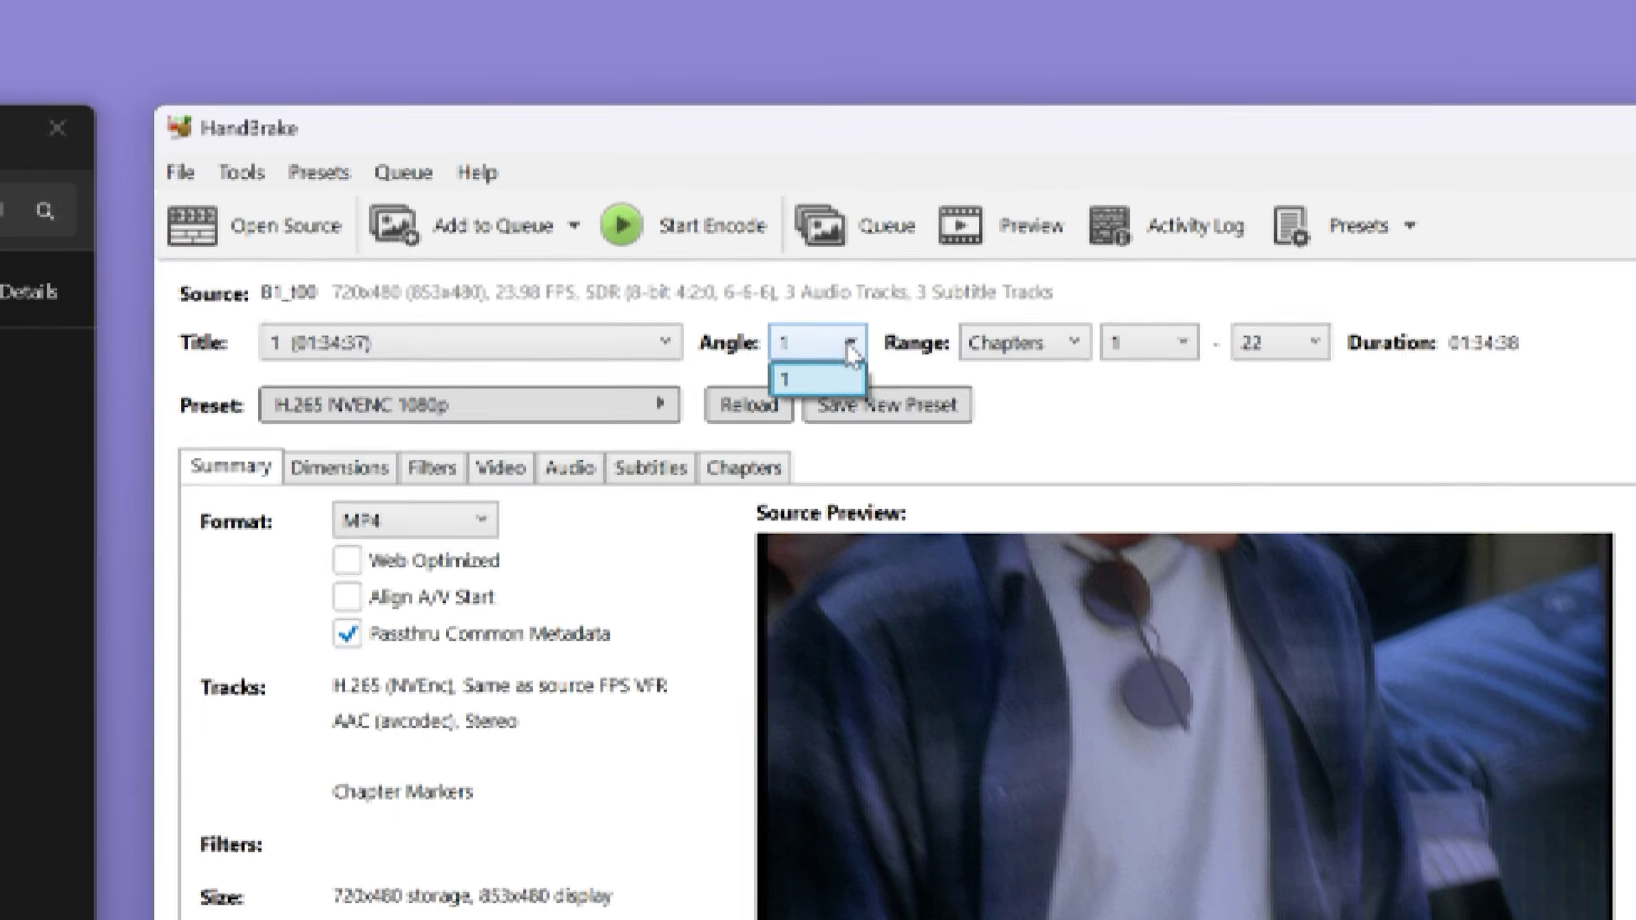
pyautogui.click(798, 379)
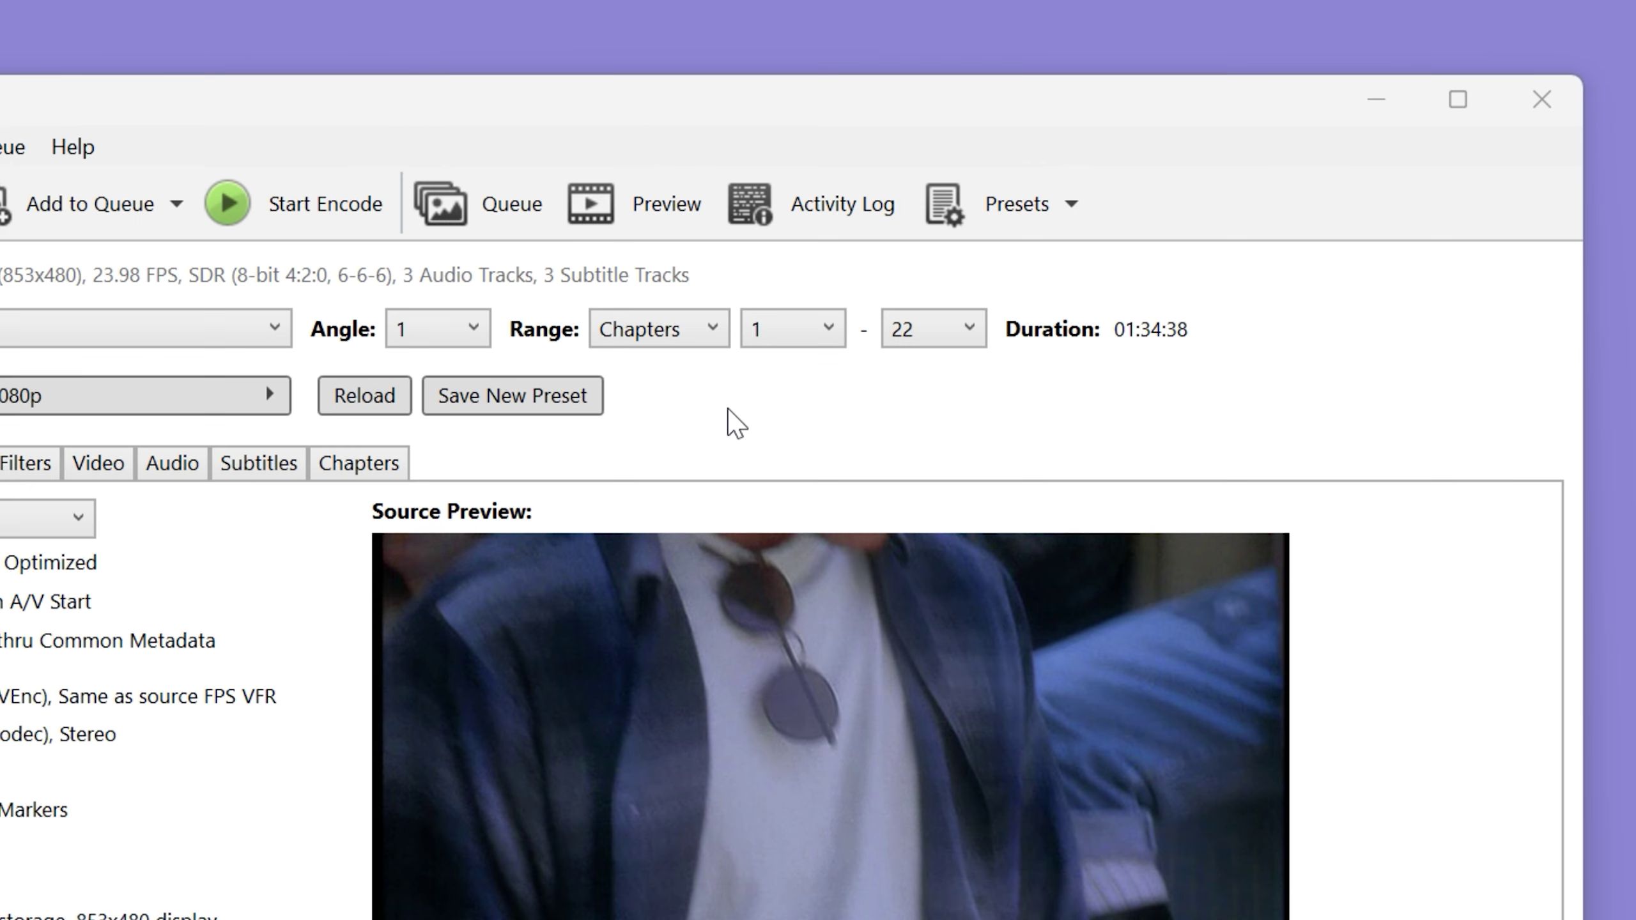
pyautogui.click(714, 334)
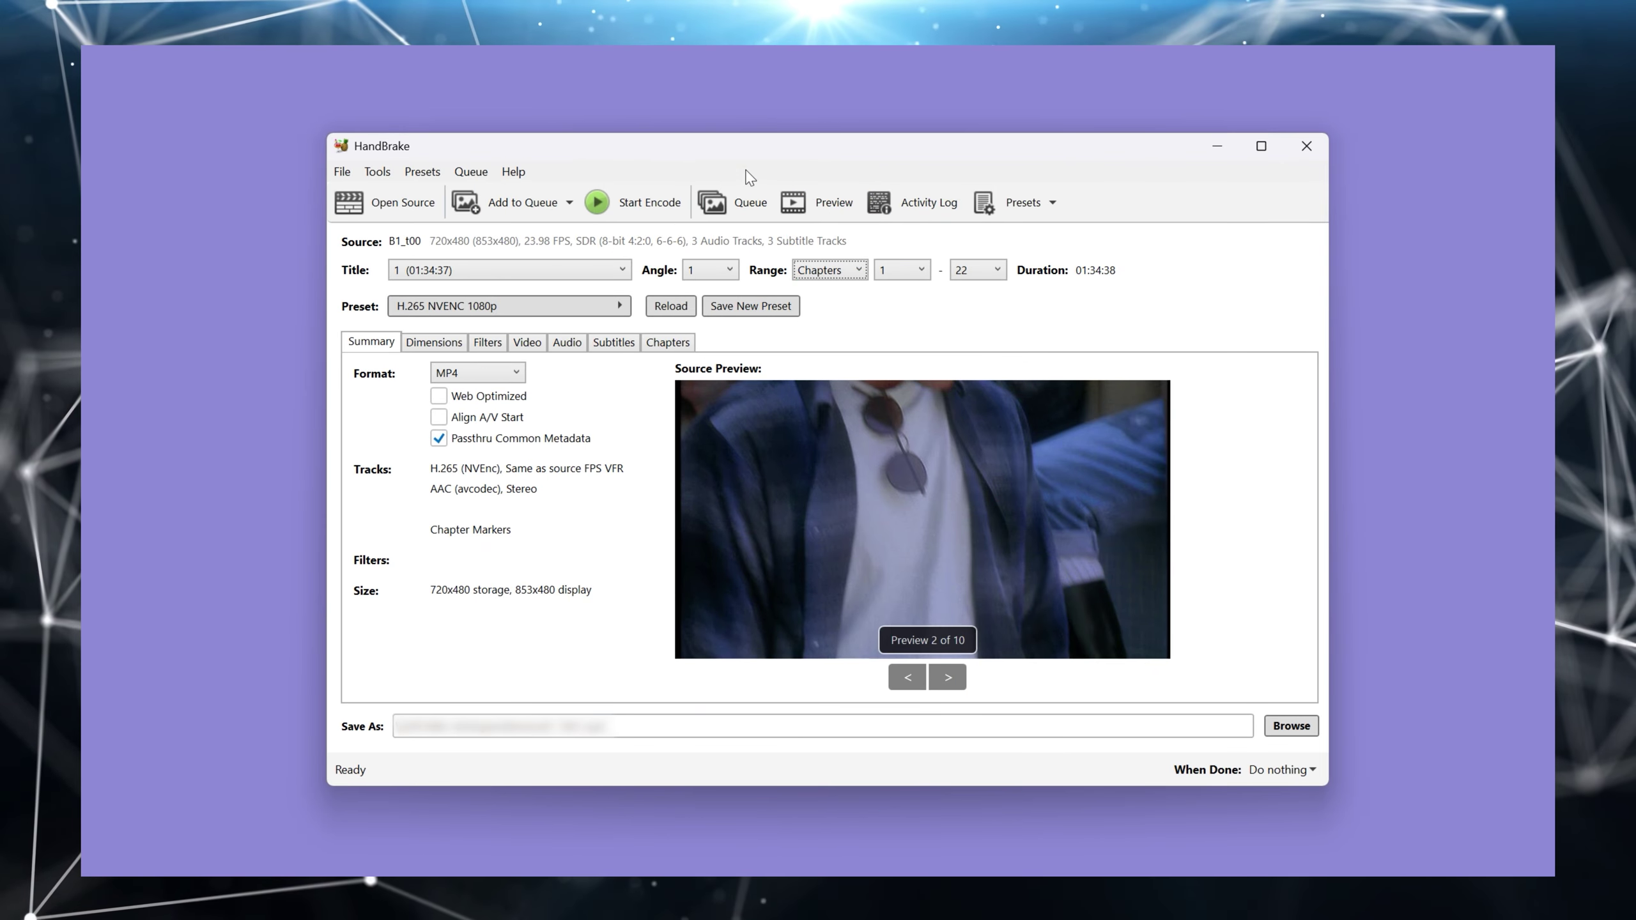
# Step: Examine the available General, Web, Devices and Matroska presets for the B1_t00 source
pyautogui.click(617, 308)
pyautogui.scroll(-5, 905, 555)
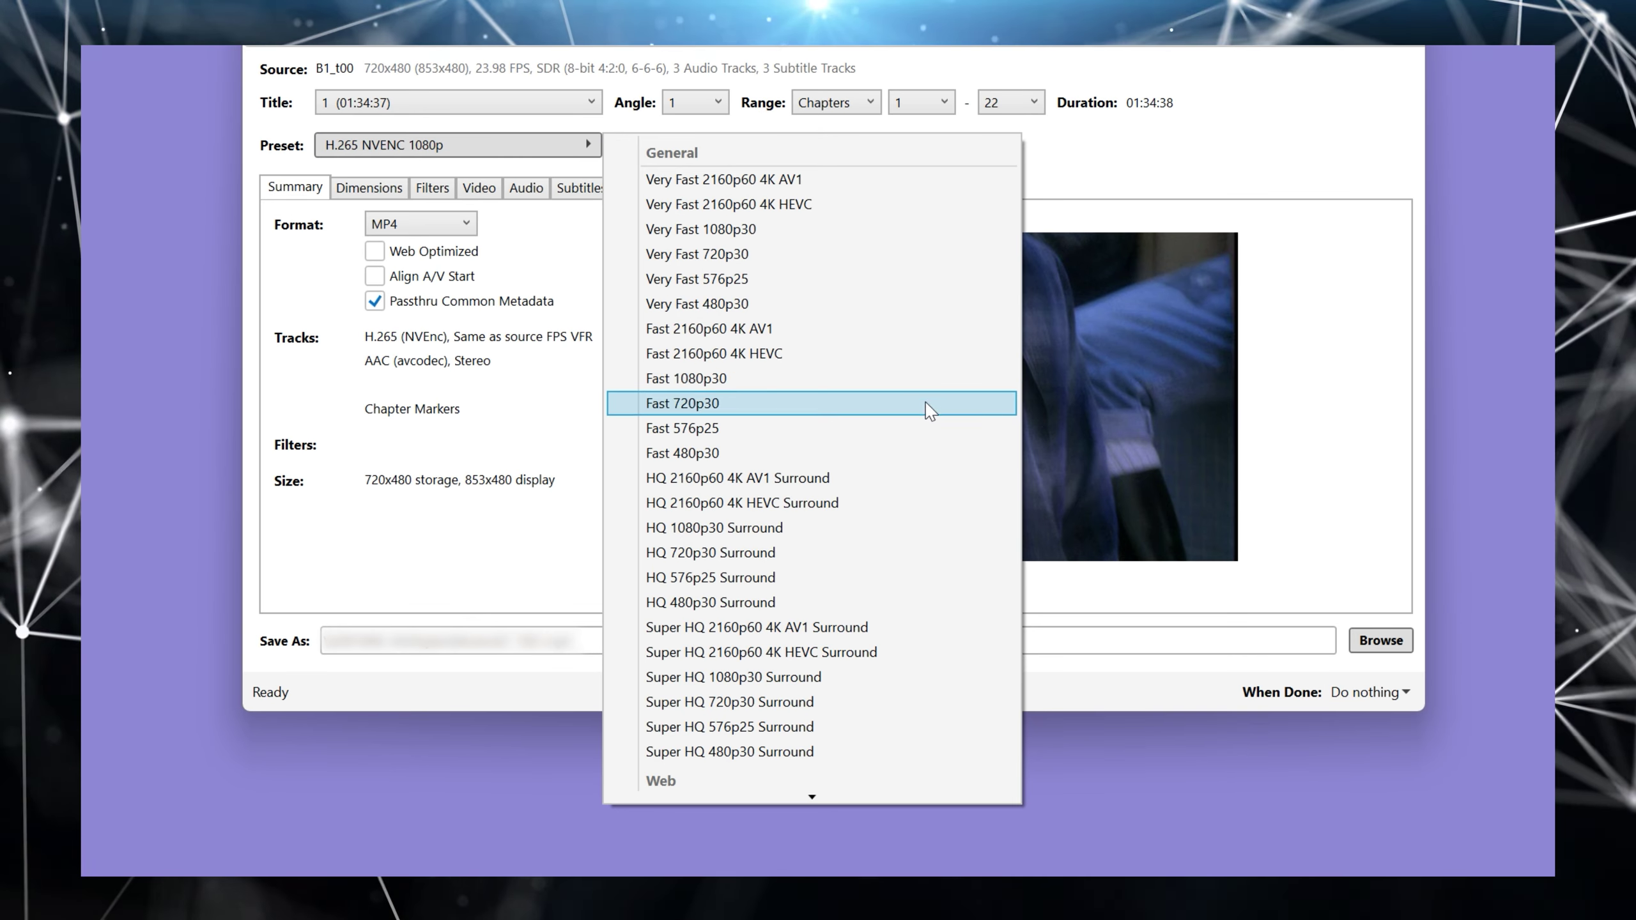
pyautogui.scroll(-4, 920, 448)
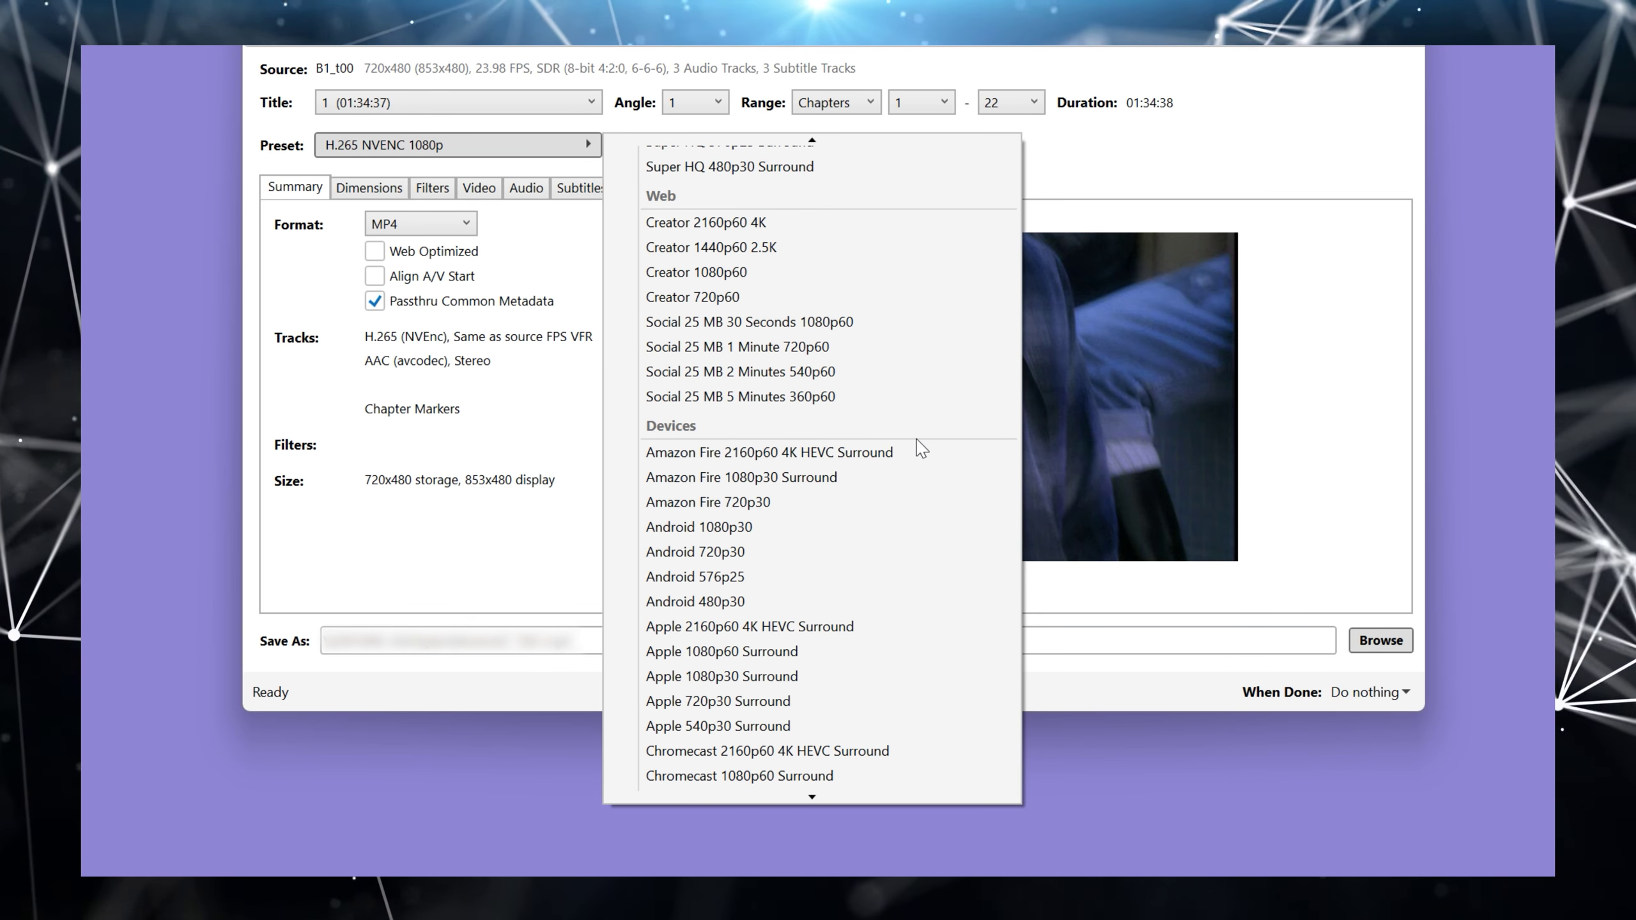
pyautogui.scroll(-2, 917, 451)
pyautogui.scroll(7, 916, 449)
pyautogui.scroll(3, 920, 445)
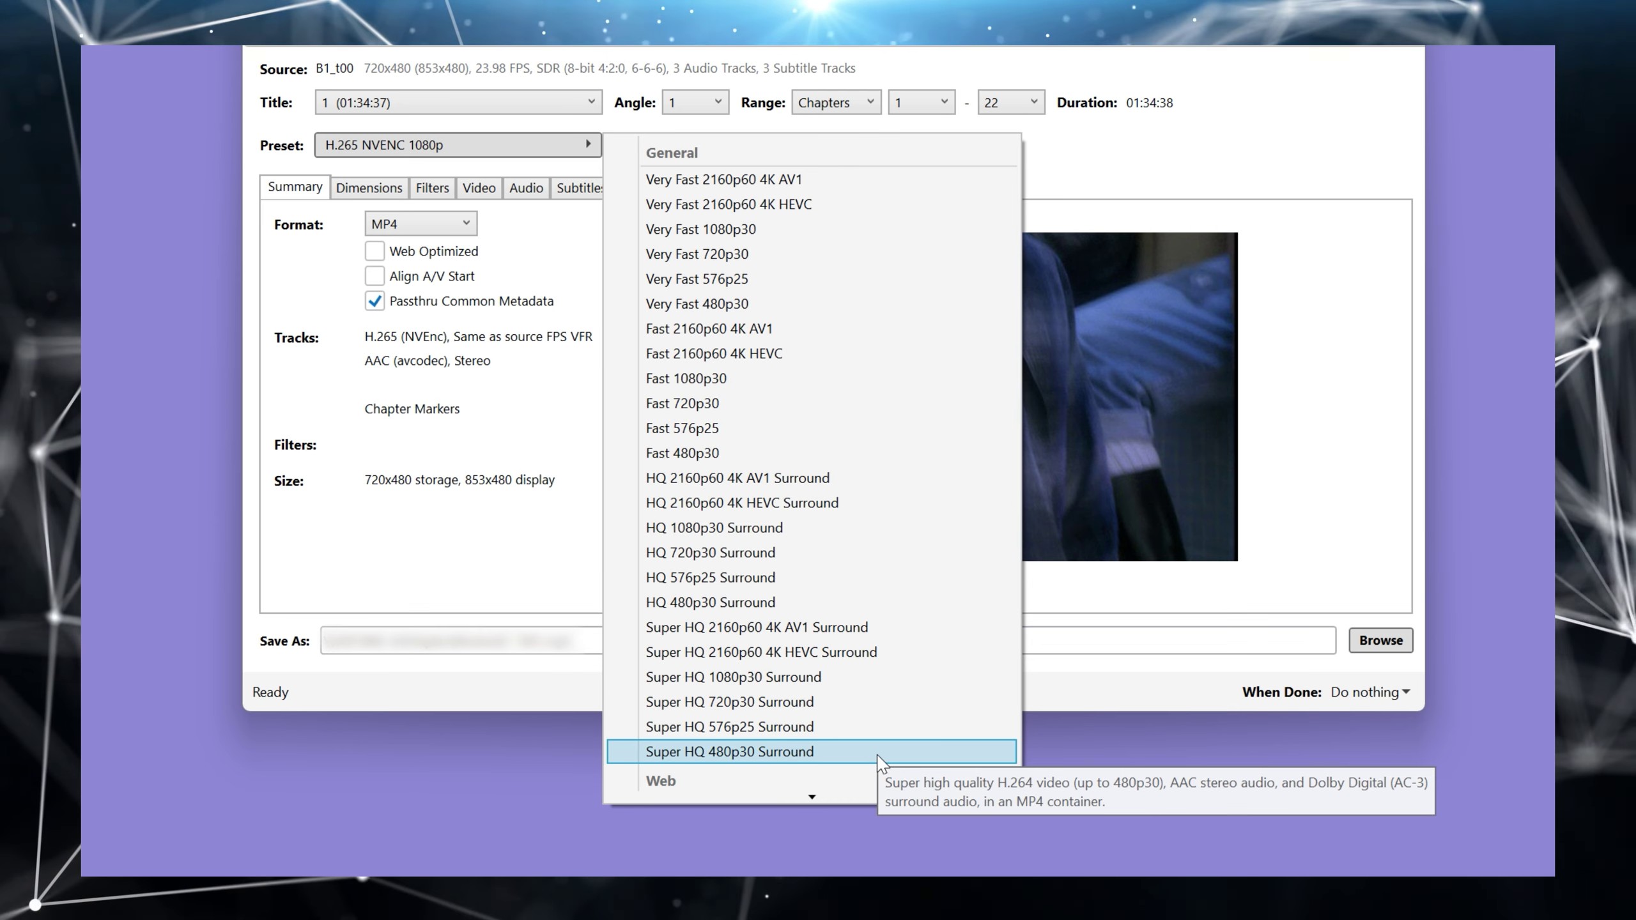
pyautogui.scroll(-1, 879, 763)
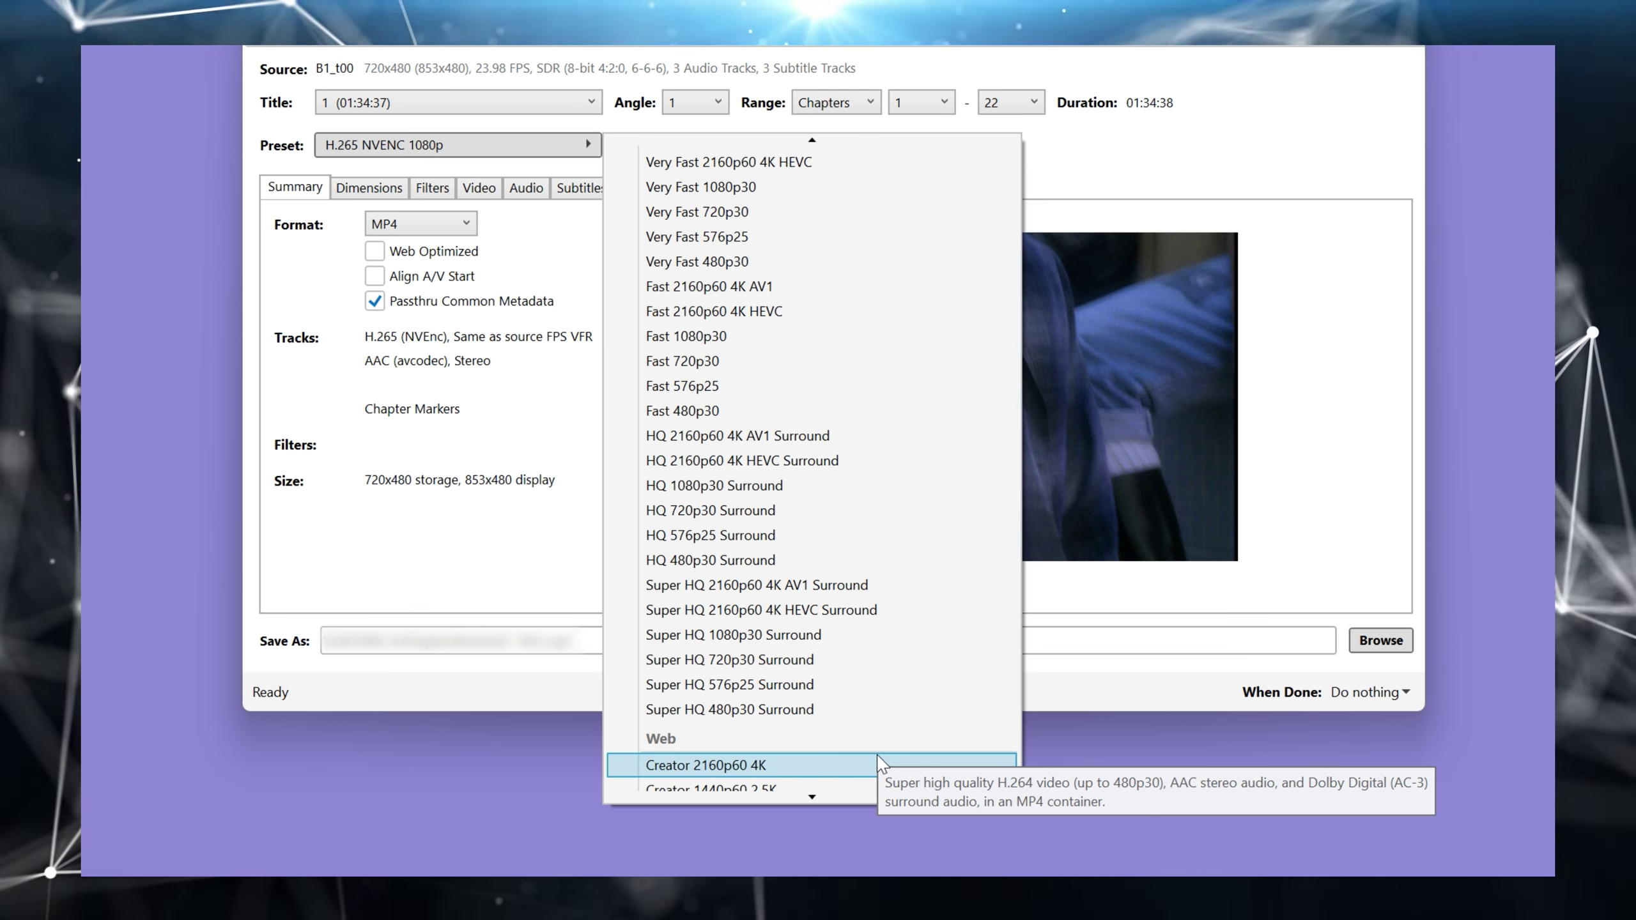
pyautogui.scroll(-12, 879, 763)
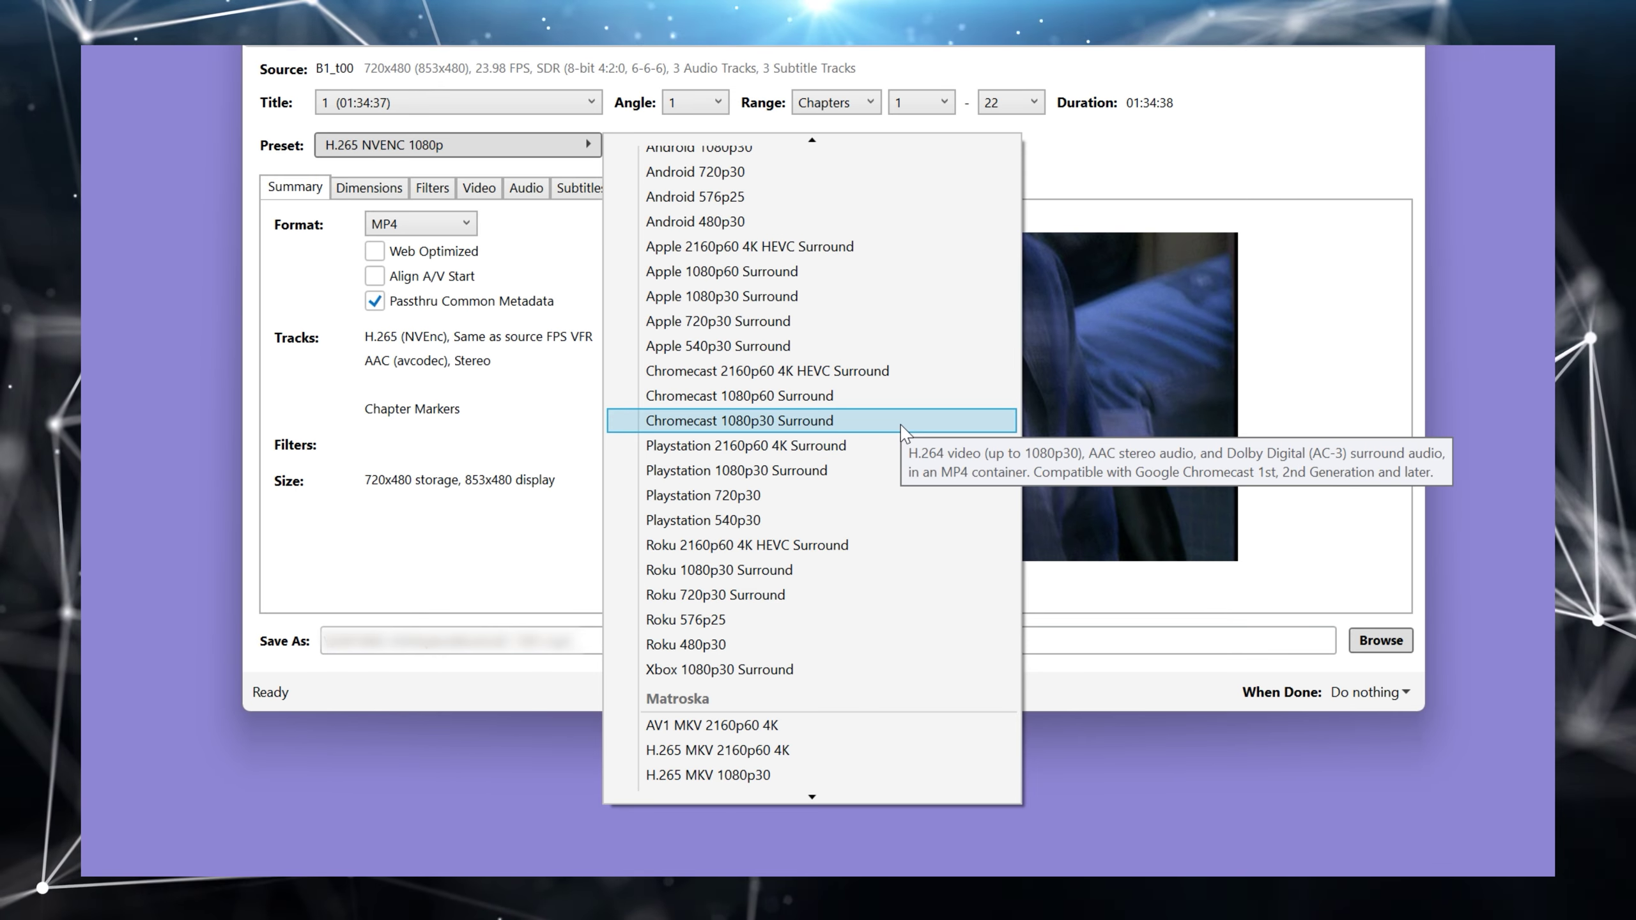
pyautogui.scroll(-2, 937, 434)
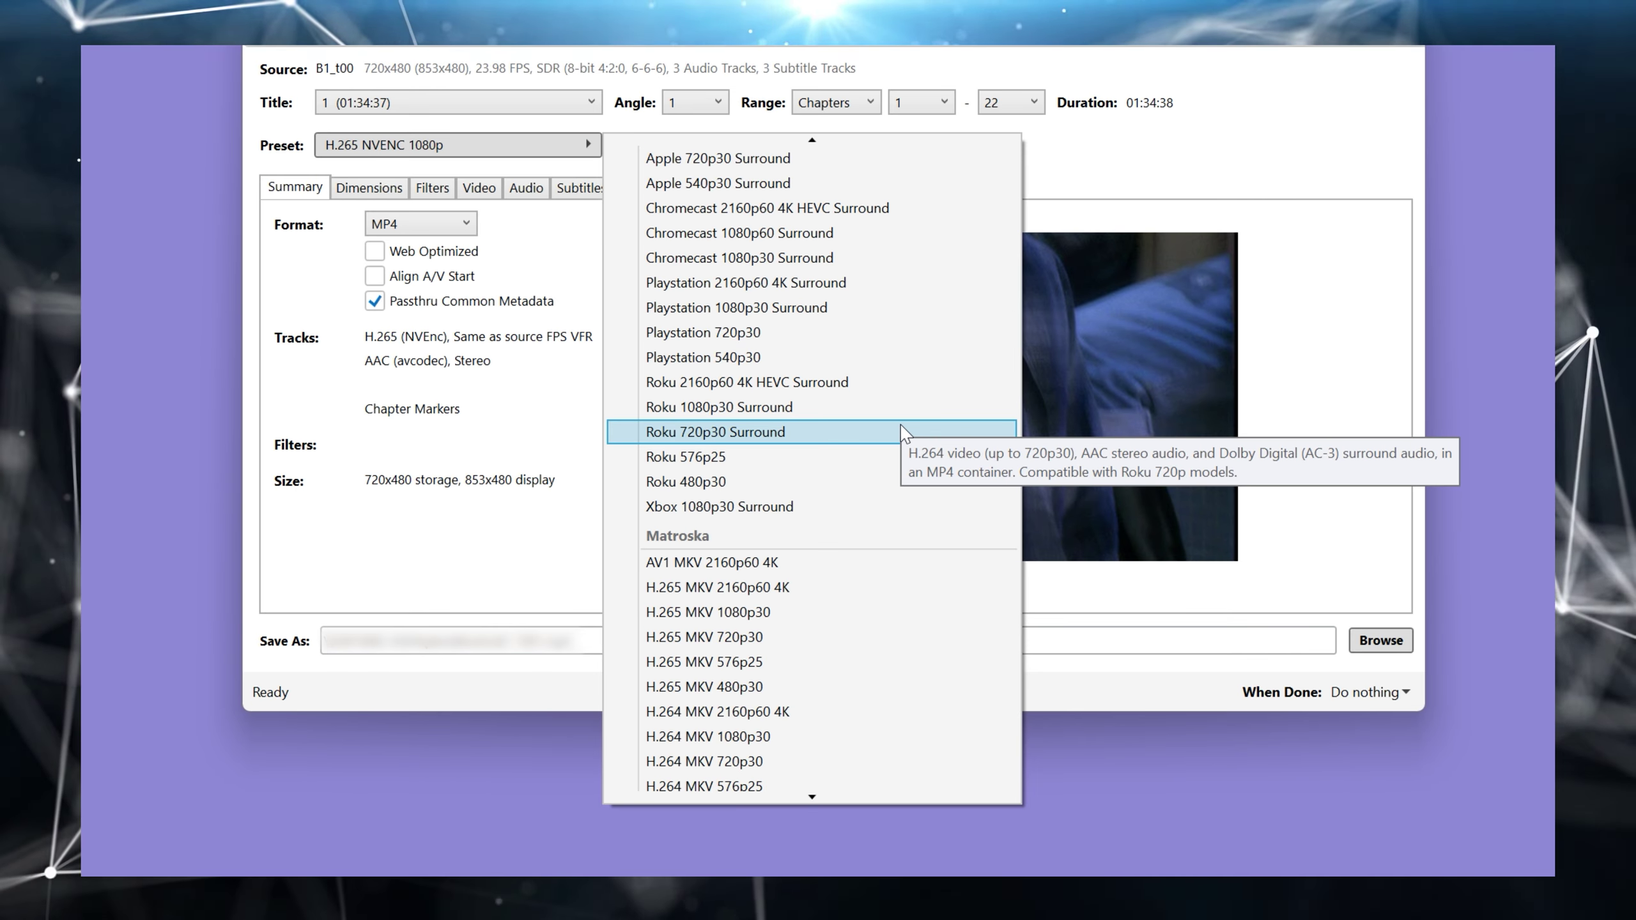
pyautogui.scroll(15, 904, 432)
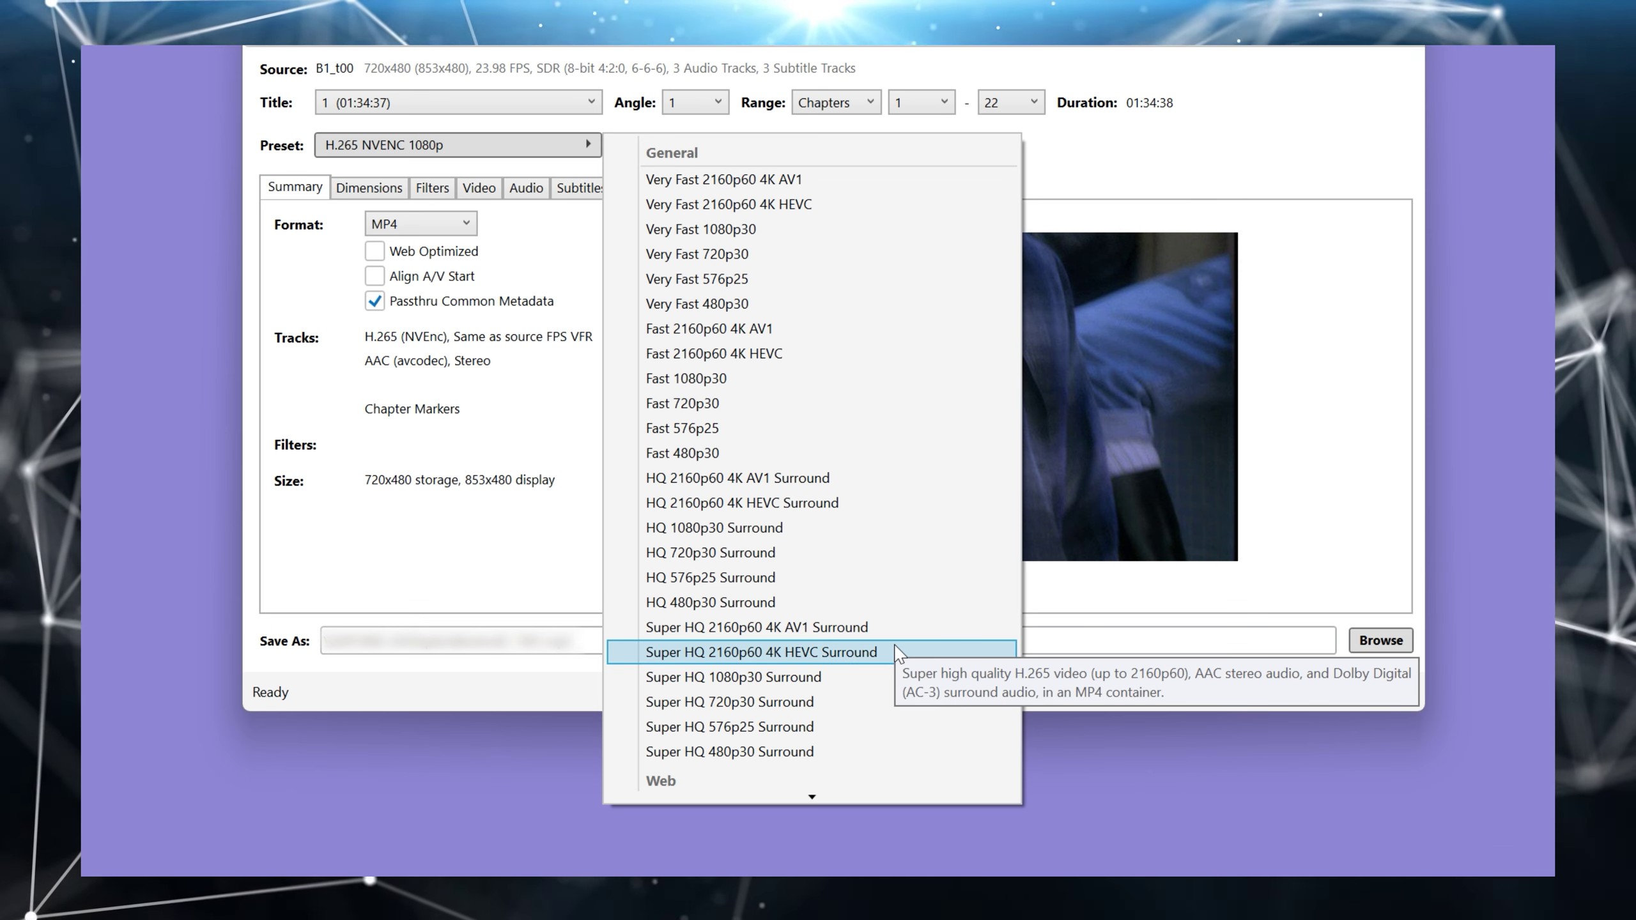
# Step: Examine the Hardware presets and the custom preset NVEnc FPS Same Rate As Source
pyautogui.scroll(-20, 899, 638)
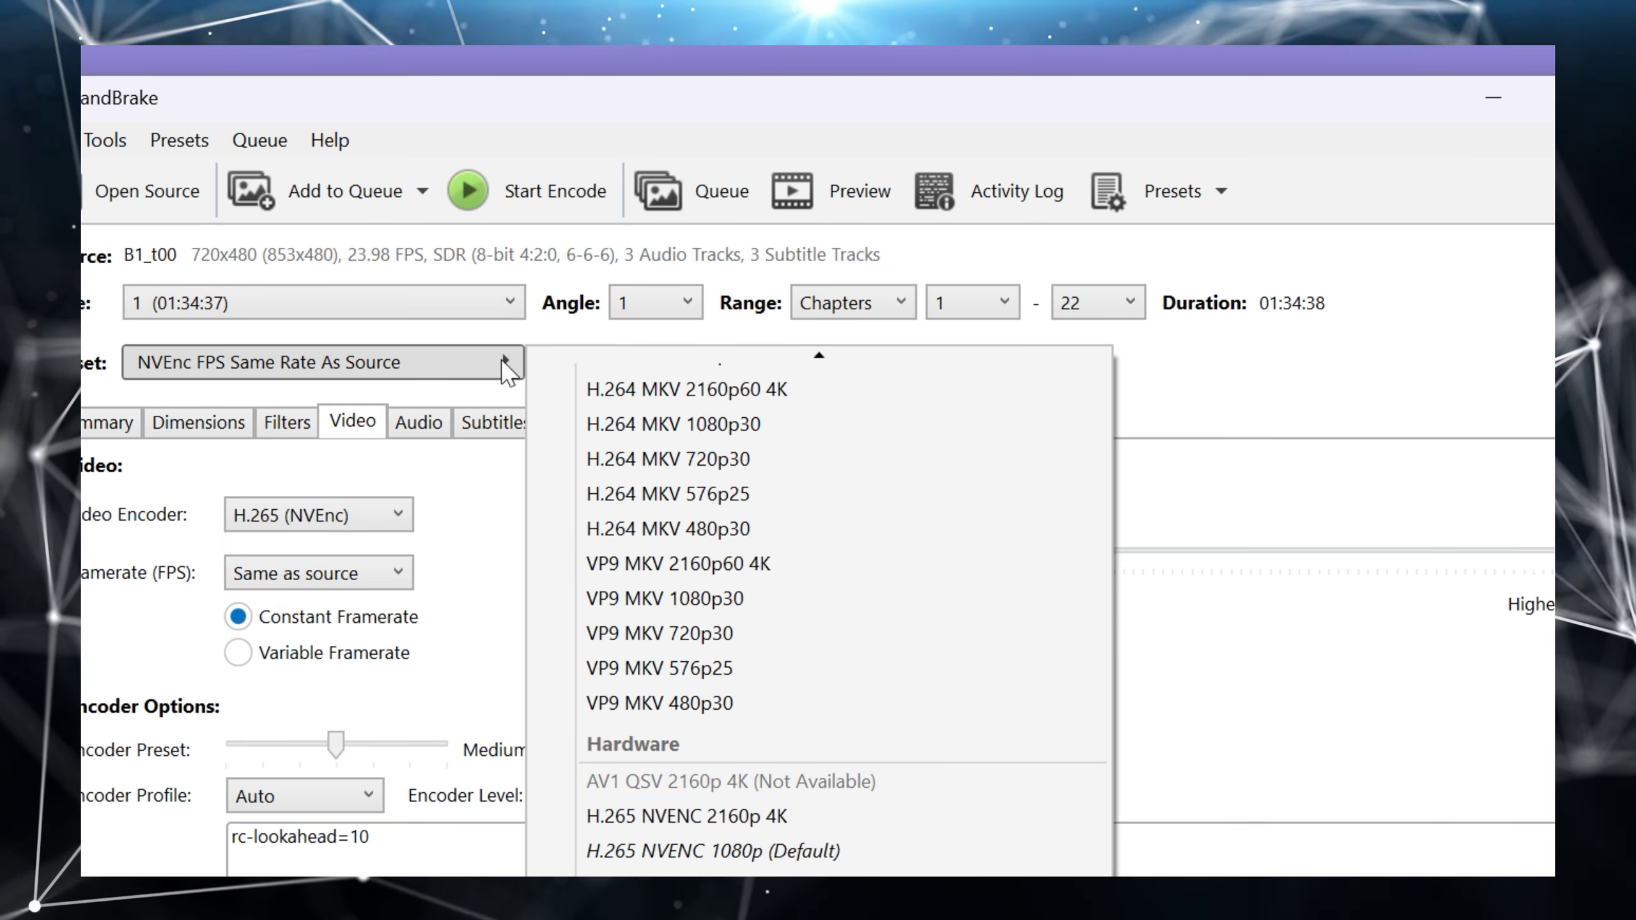
pyautogui.scroll(10, 902, 623)
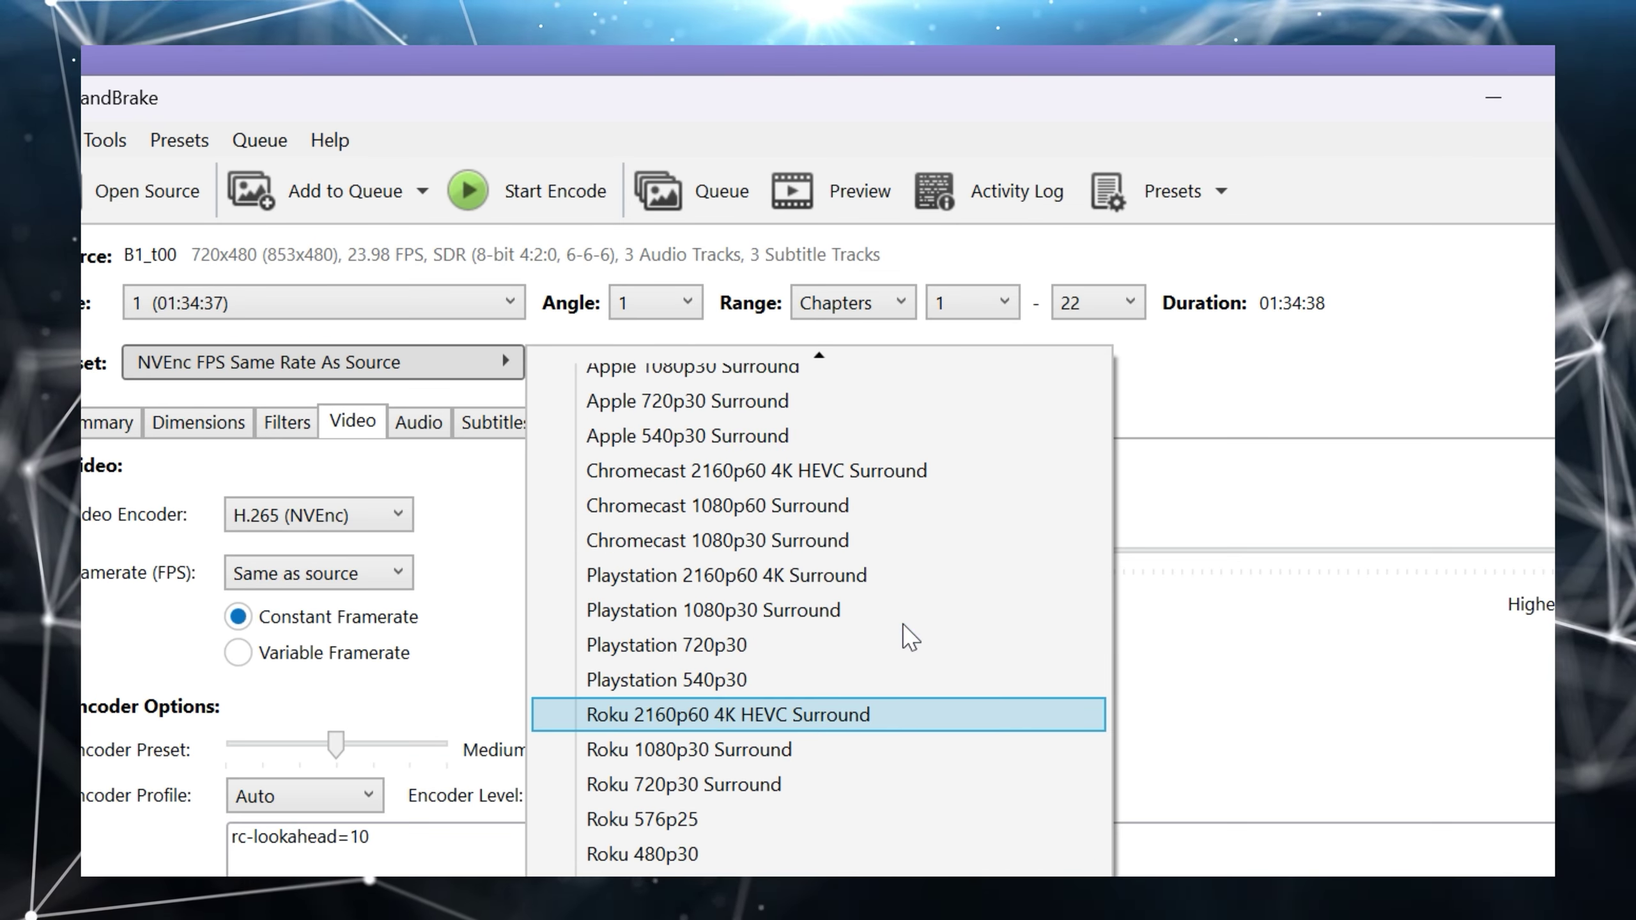
pyautogui.scroll(12, 902, 624)
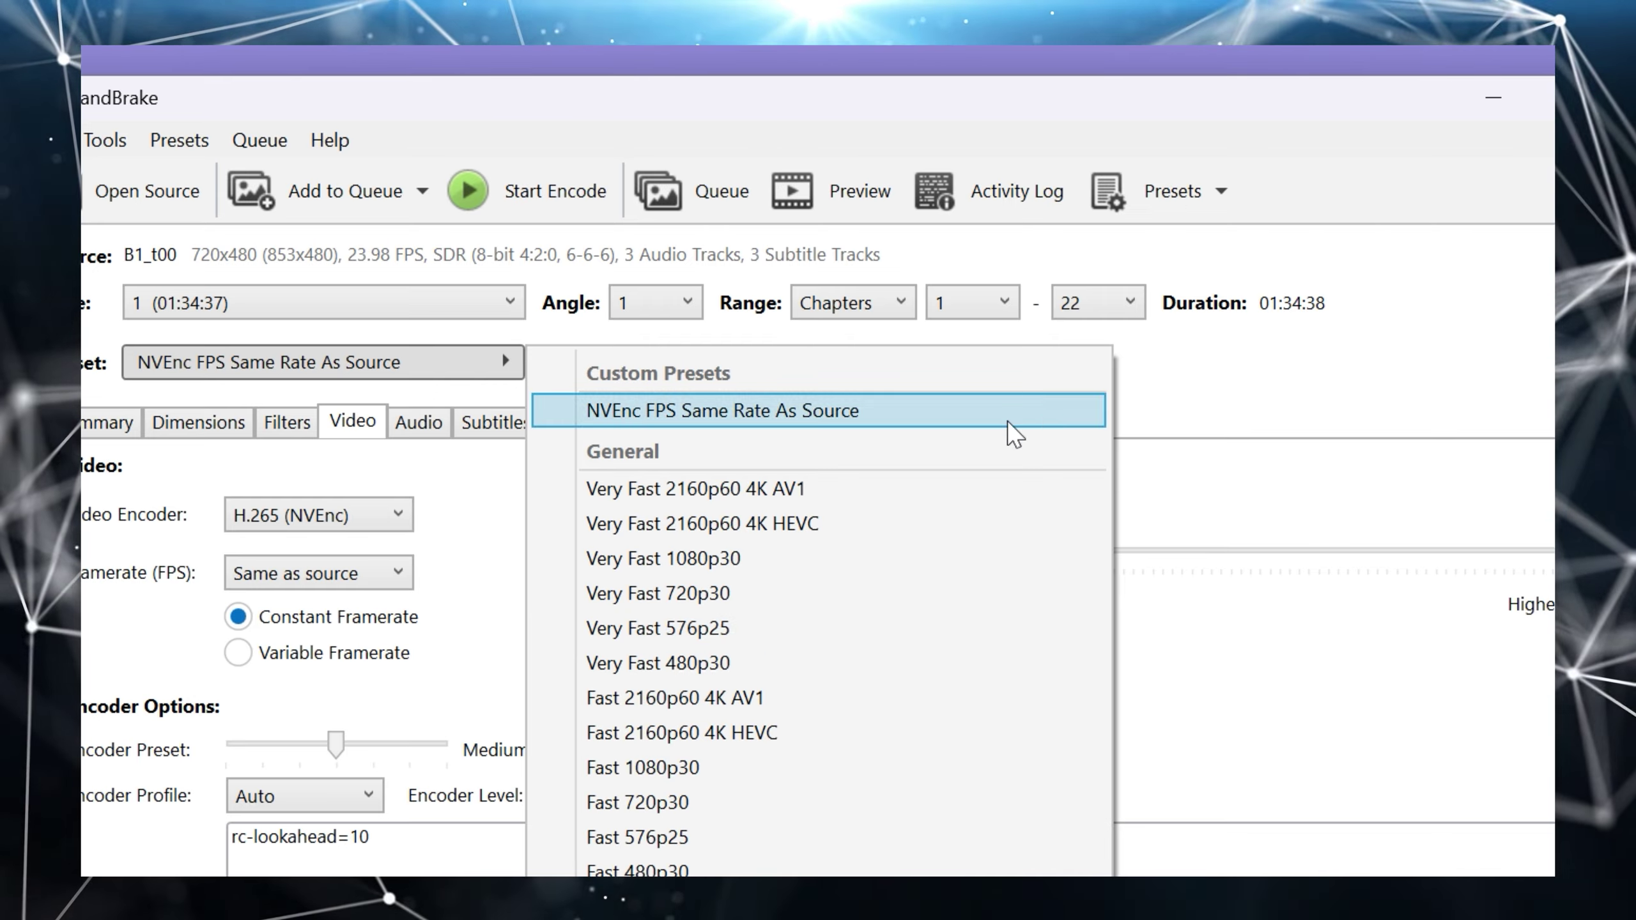
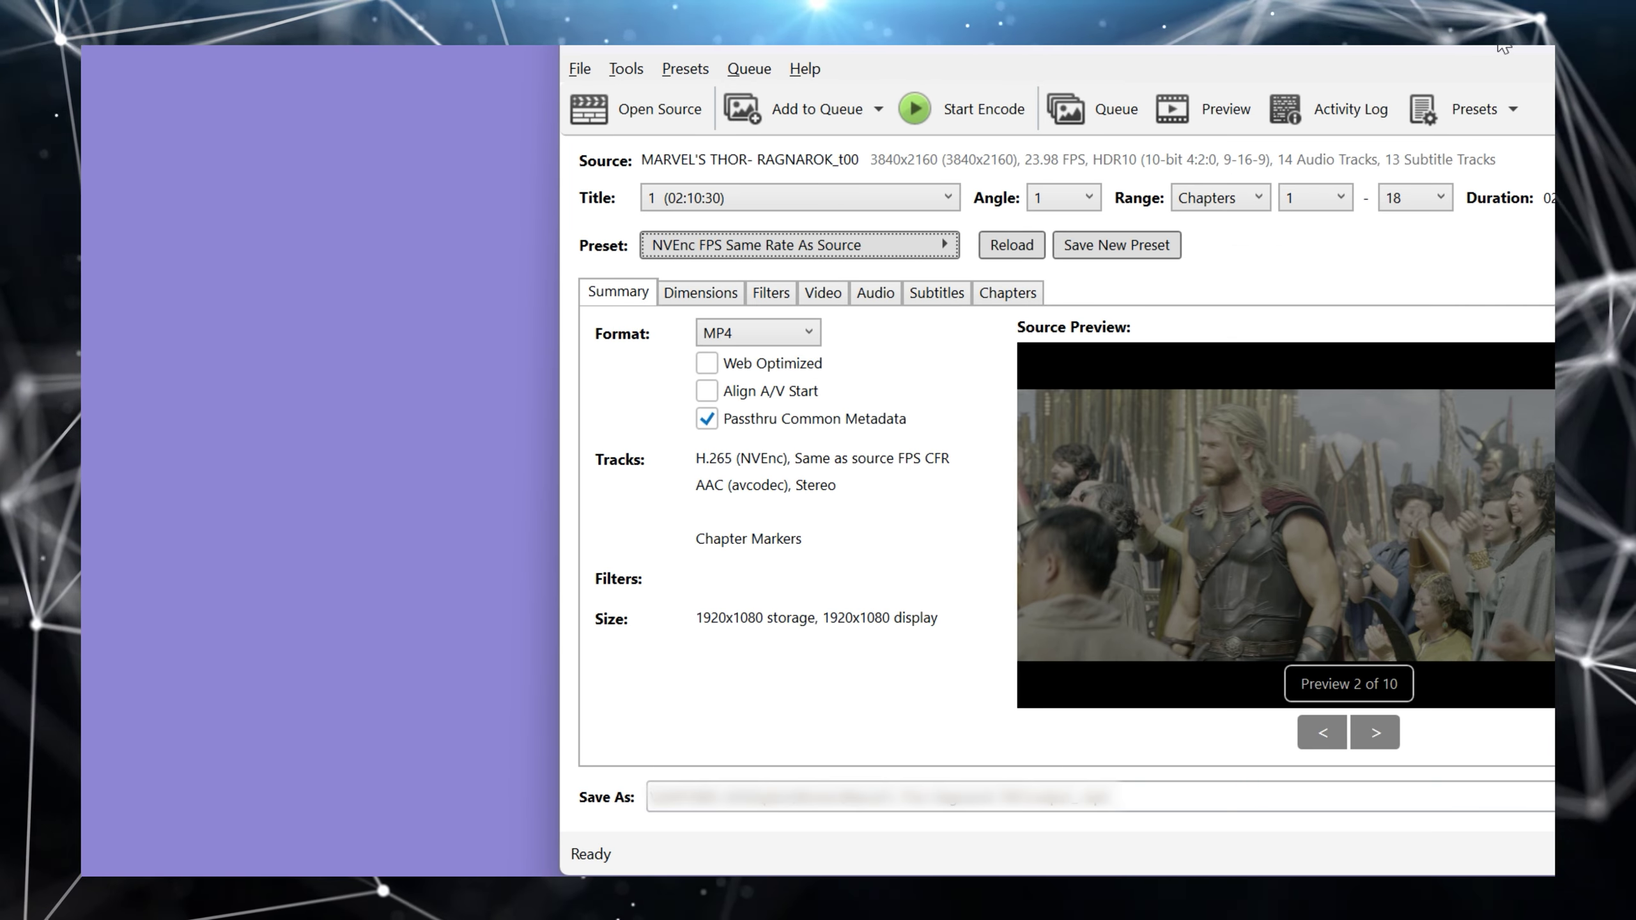
# Step: Keep MP4 as the output format and enable Web Optimized and Align A/V Start
pyautogui.click(783, 341)
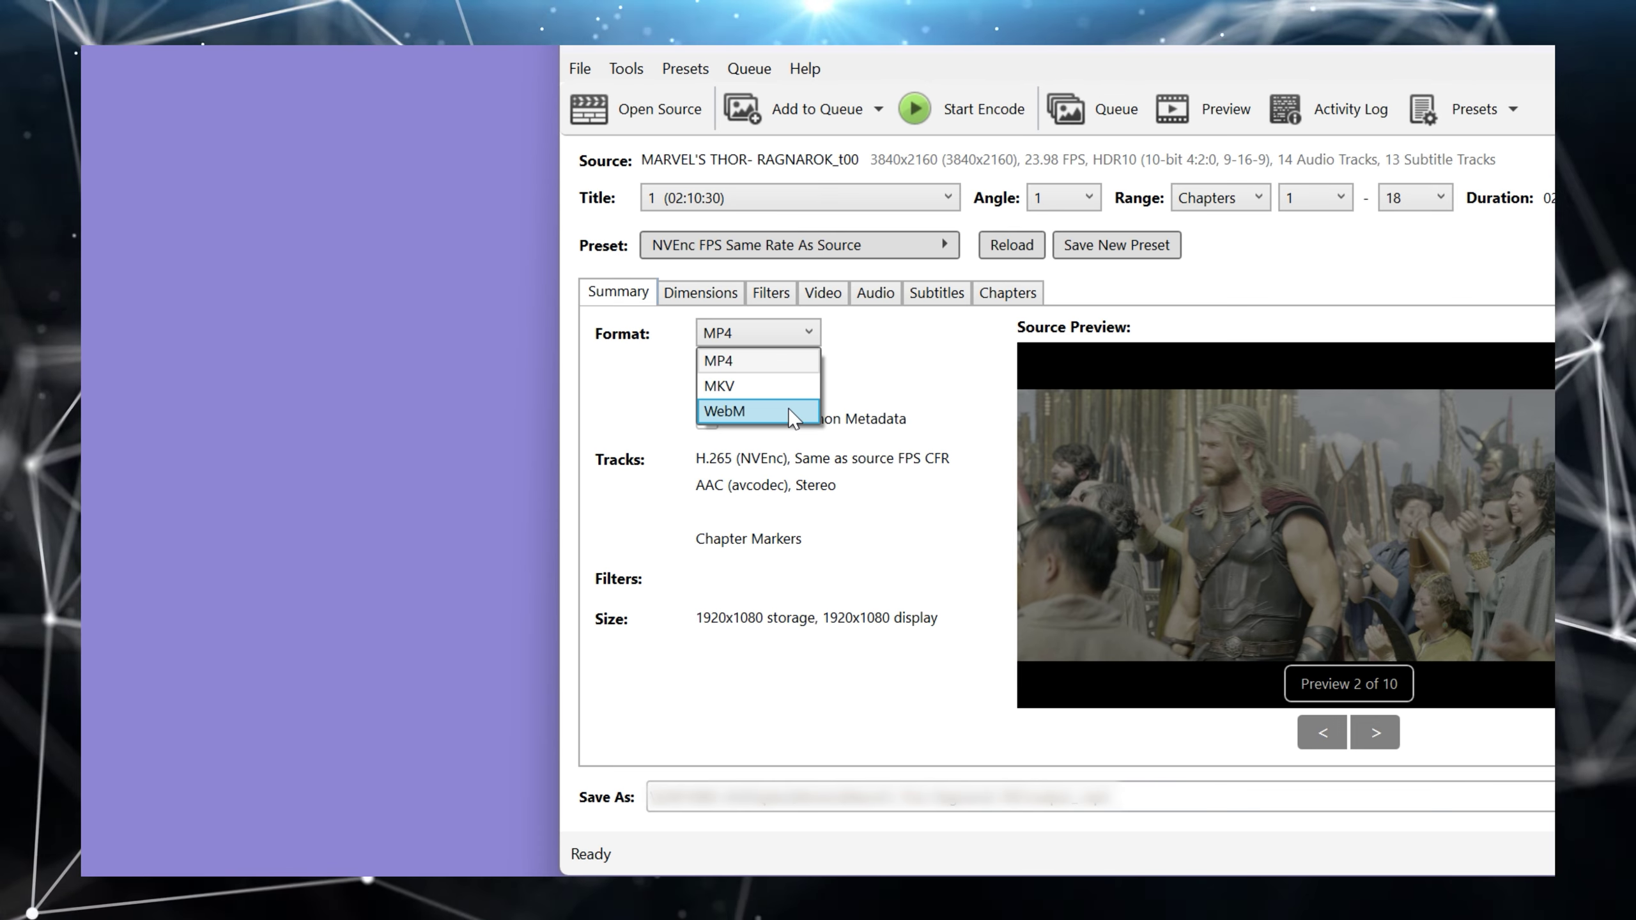
pyautogui.click(734, 360)
pyautogui.click(707, 363)
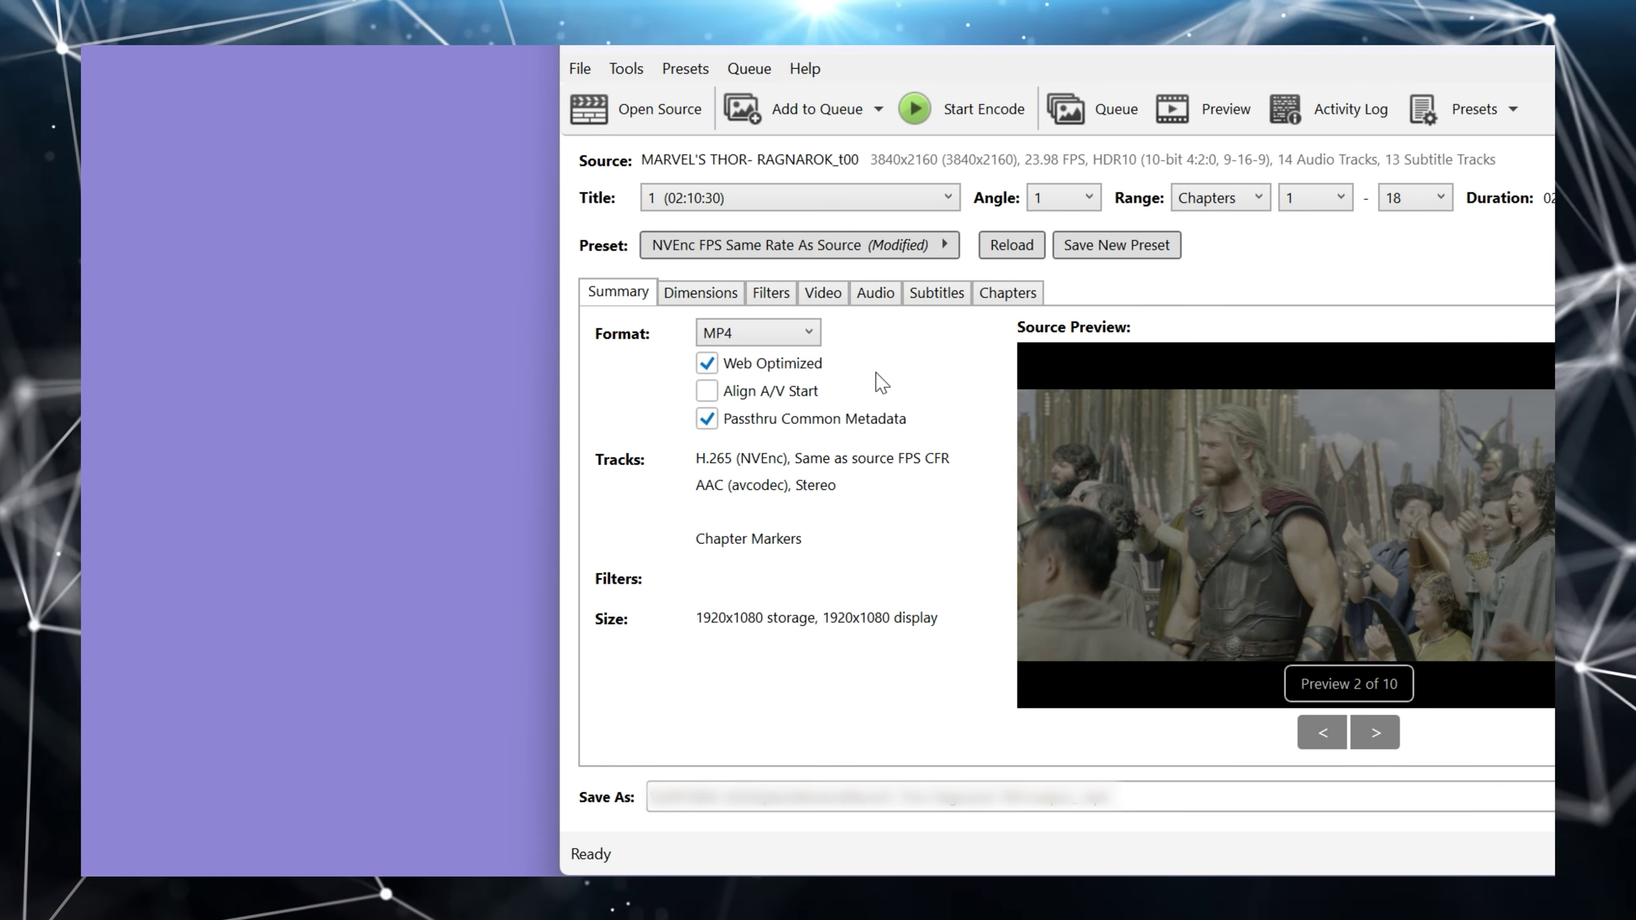
pyautogui.click(707, 392)
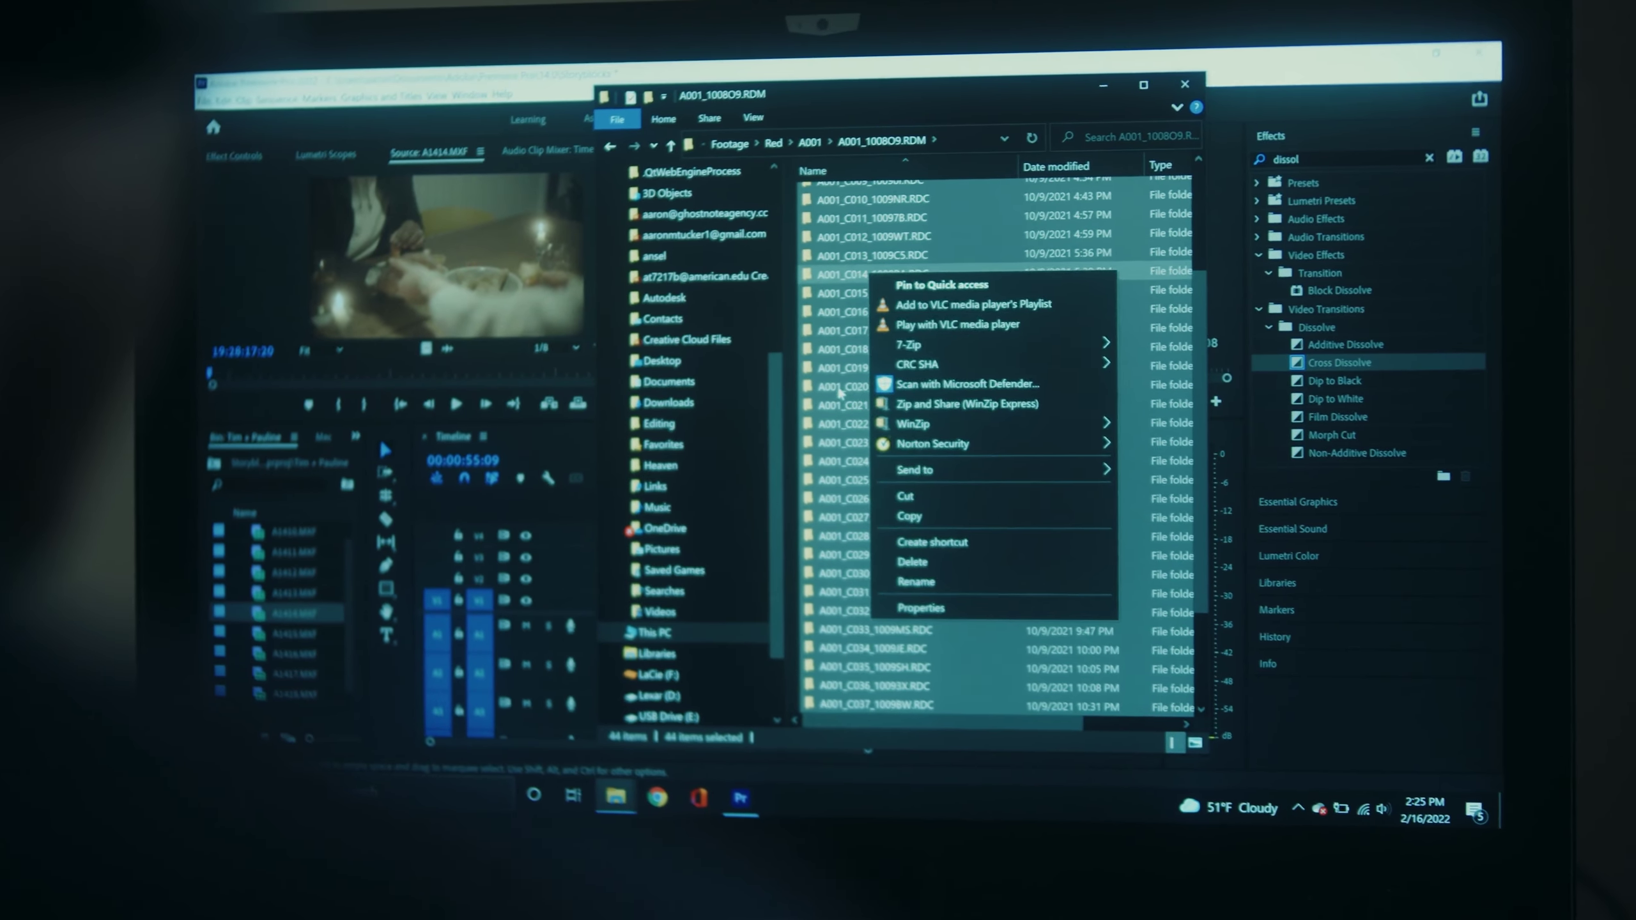
pyautogui.click(840, 393)
pyautogui.moveTo(840, 393); pyautogui.dragTo(267, 612)
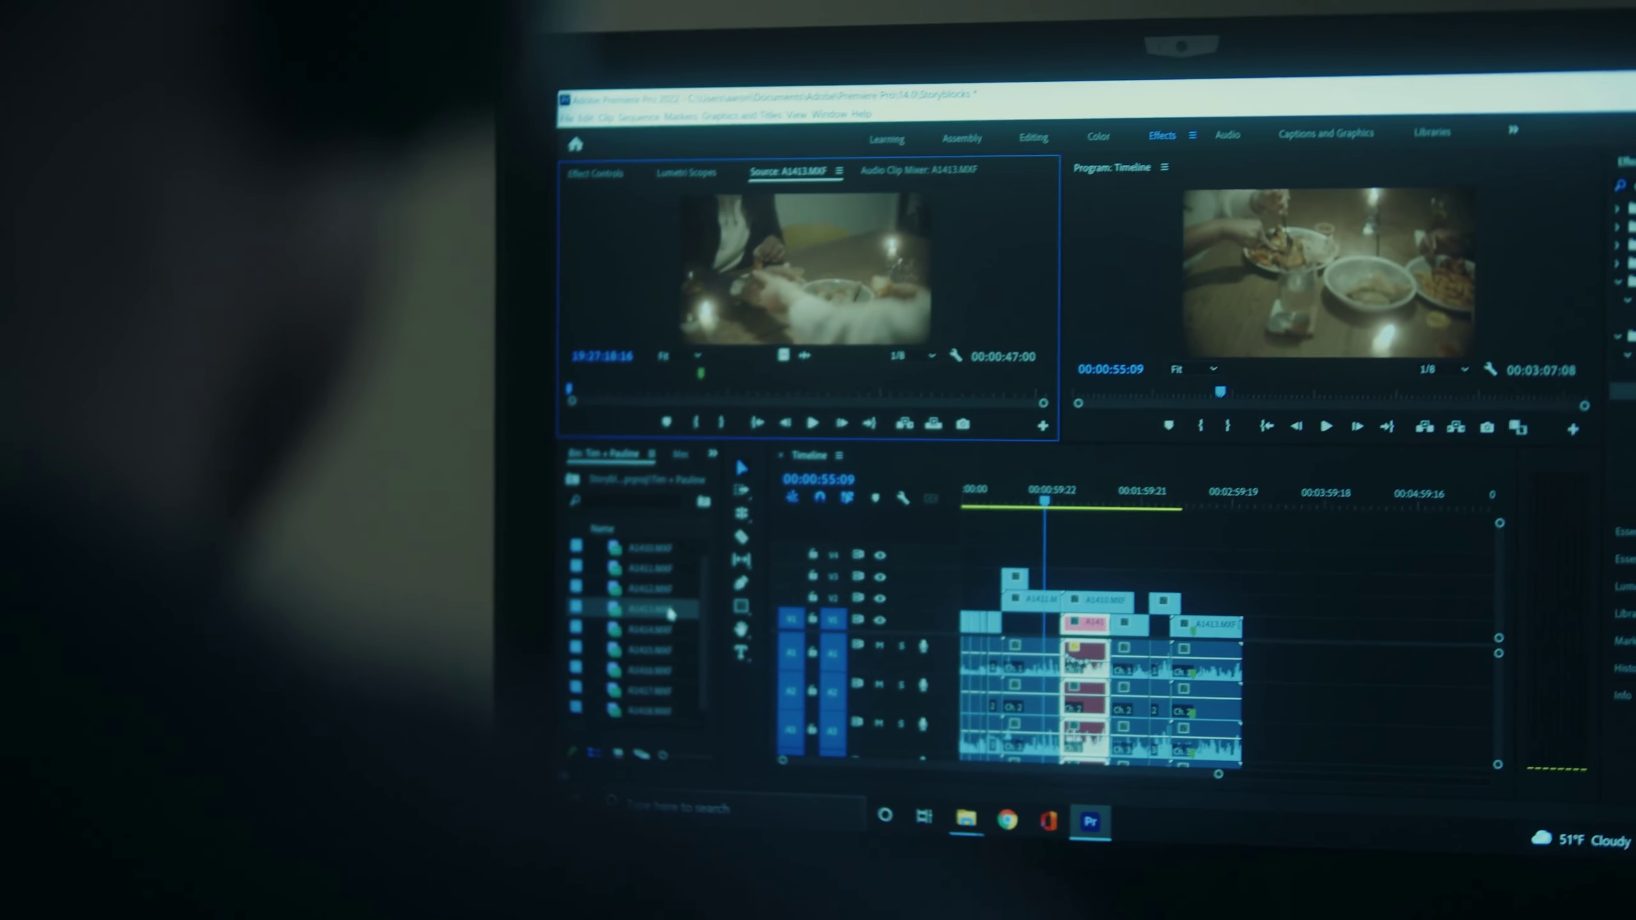
pyautogui.doubleClick(616, 690)
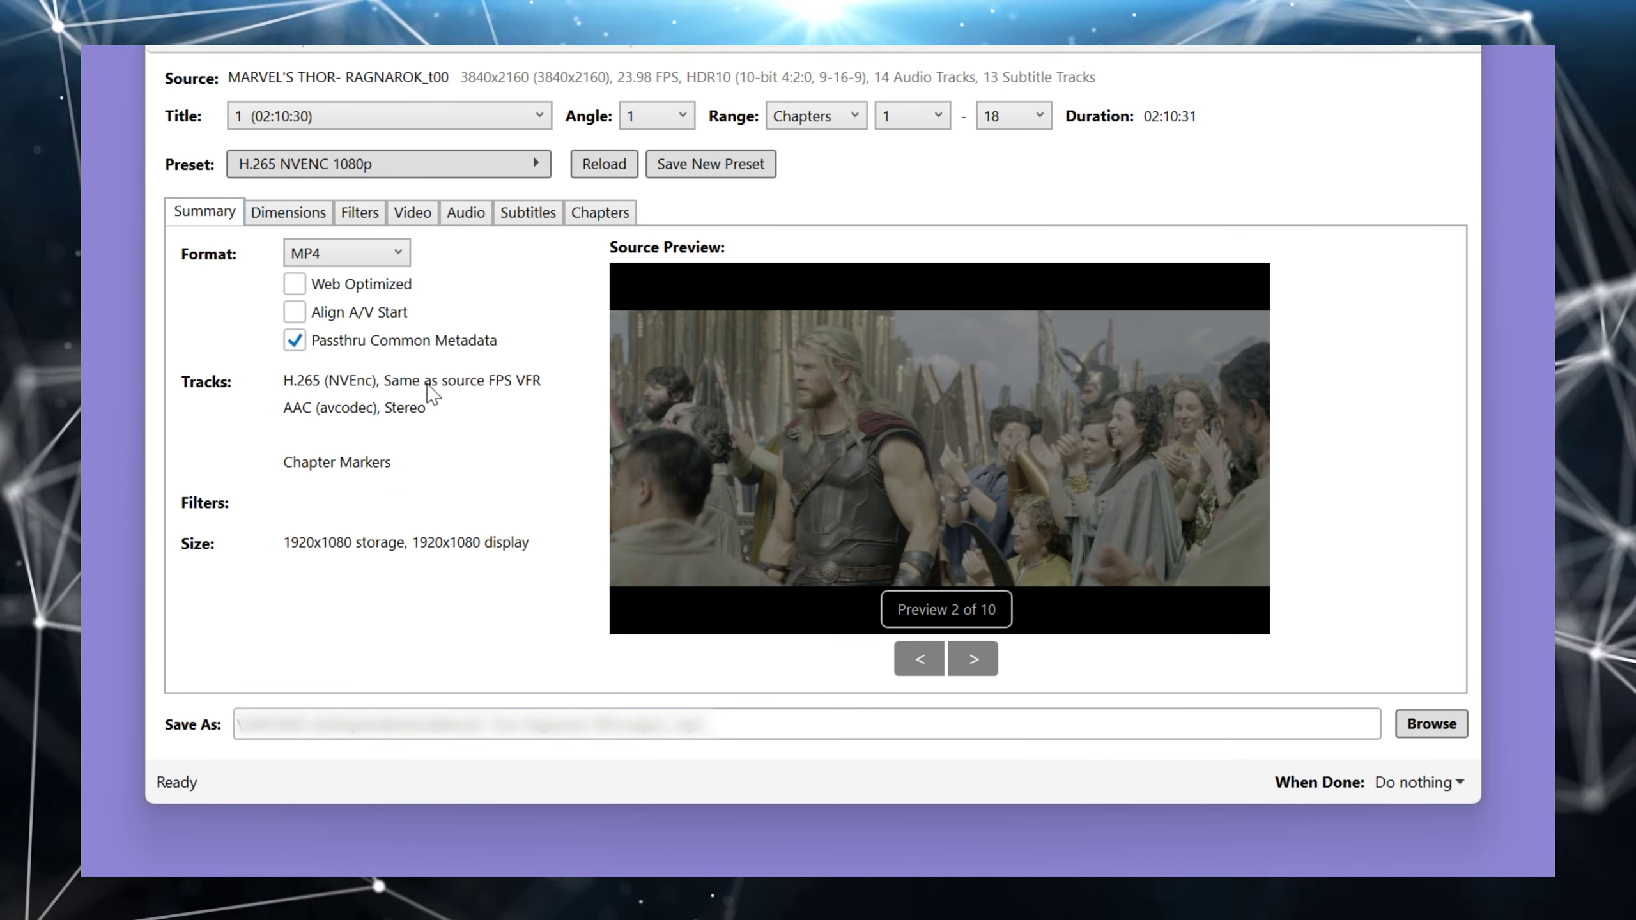
# Step: Show the dimension settings, try the horizontal flip and turn it off again, and check the rotation choices, keeping 0
pyautogui.click(283, 213)
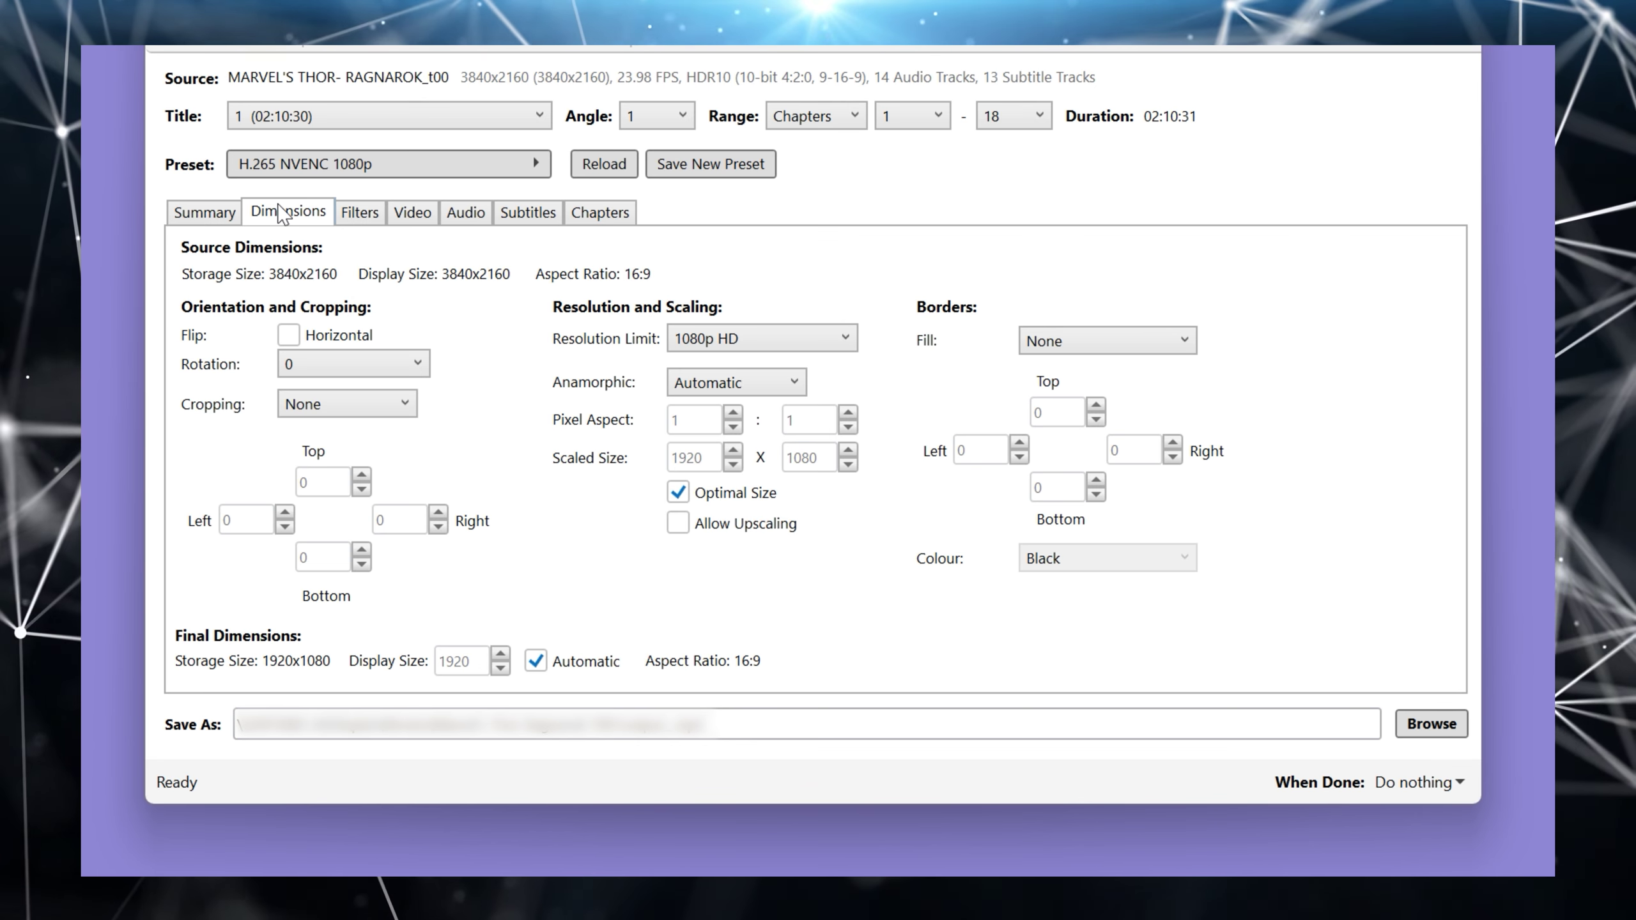
pyautogui.click(287, 336)
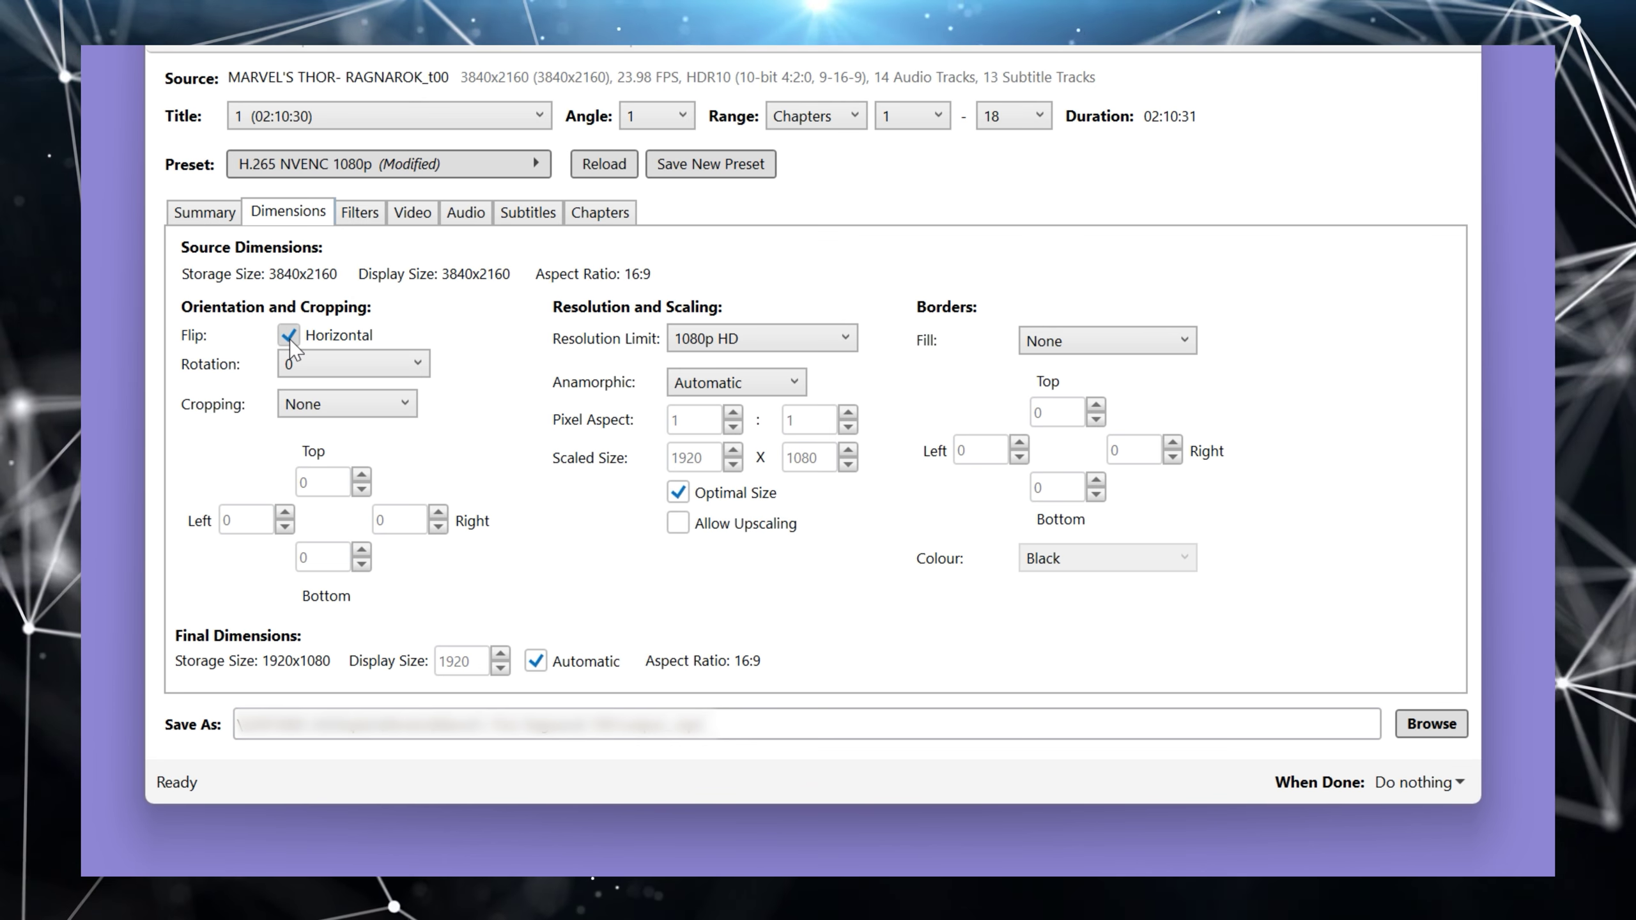
pyautogui.click(289, 336)
pyautogui.click(388, 368)
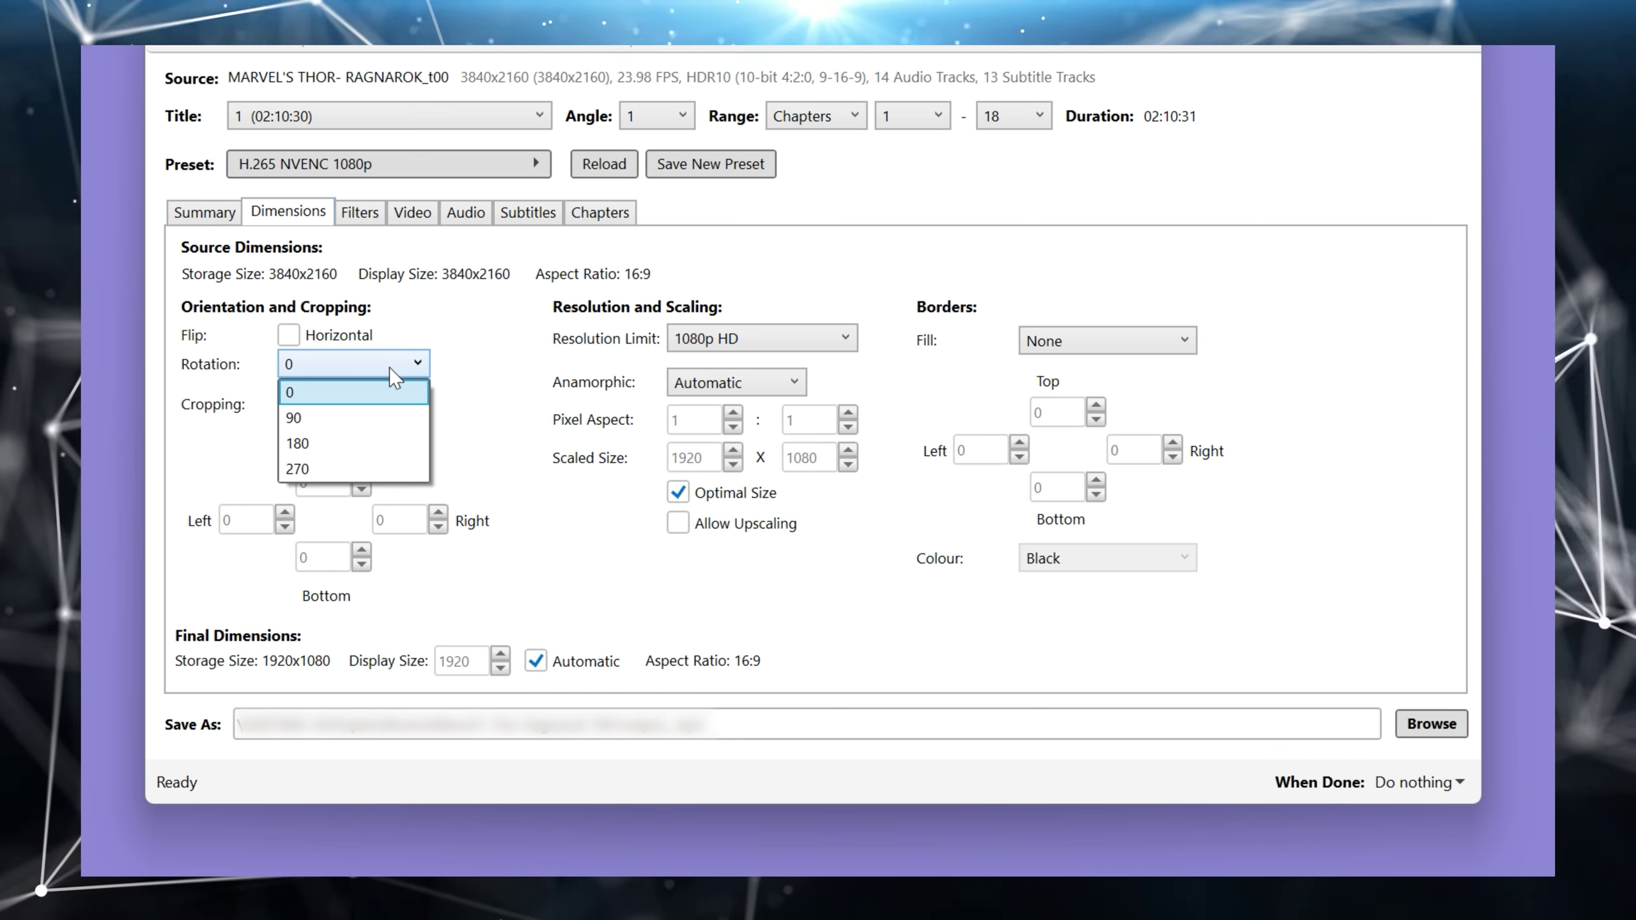
pyautogui.click(389, 367)
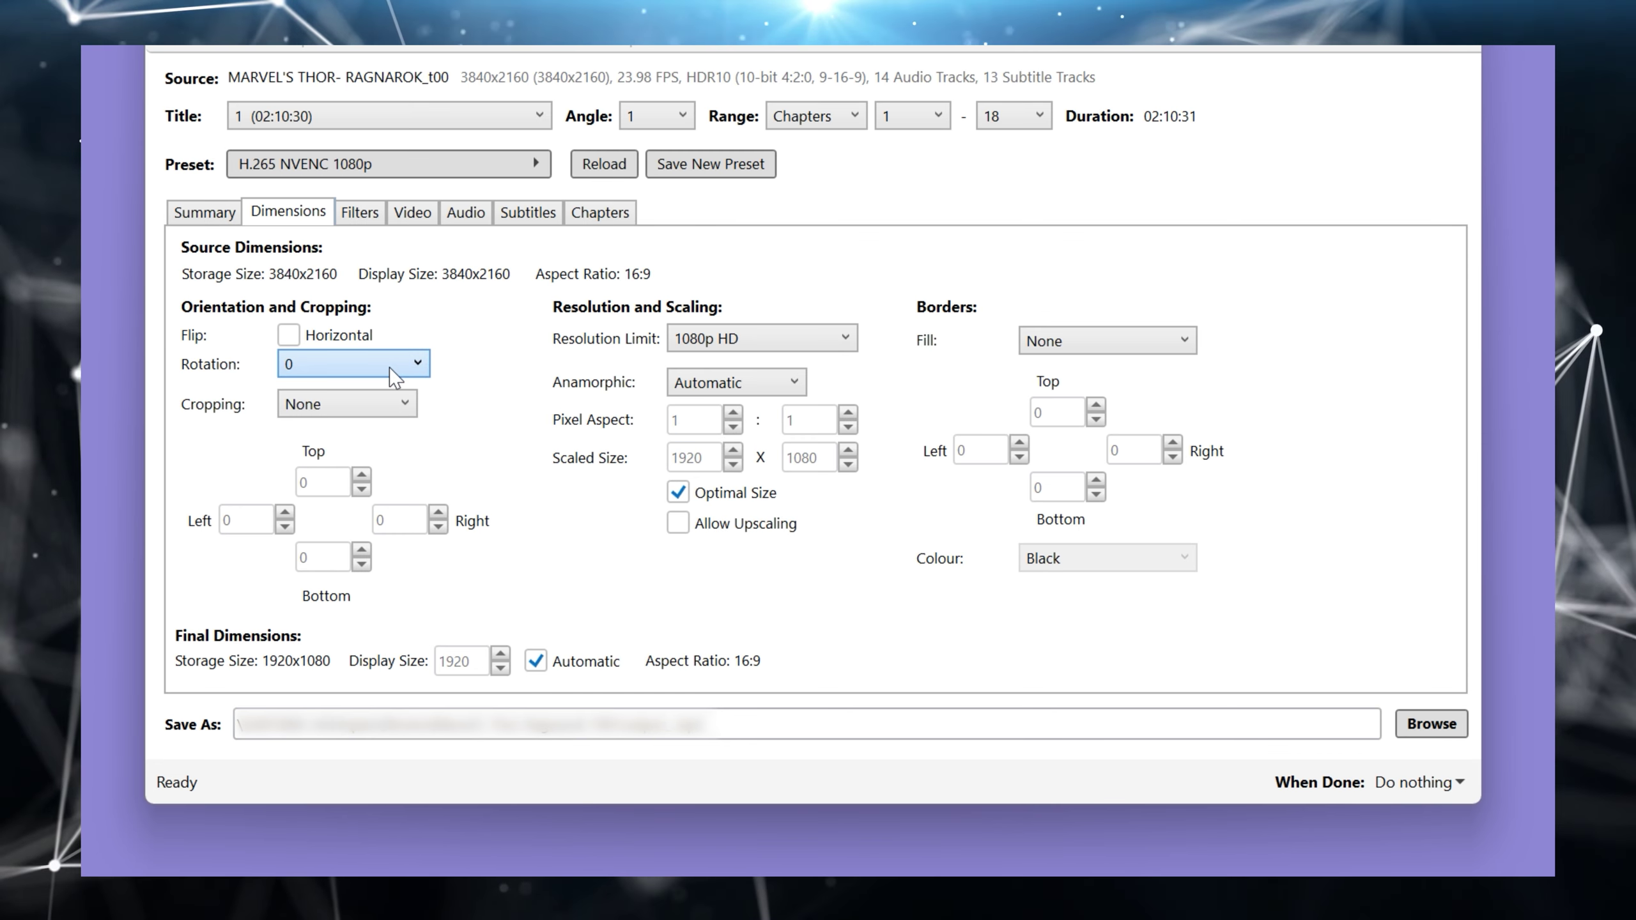
# Step: Try Custom cropping for the video, and set the cropping mode to Automatic
pyautogui.click(391, 407)
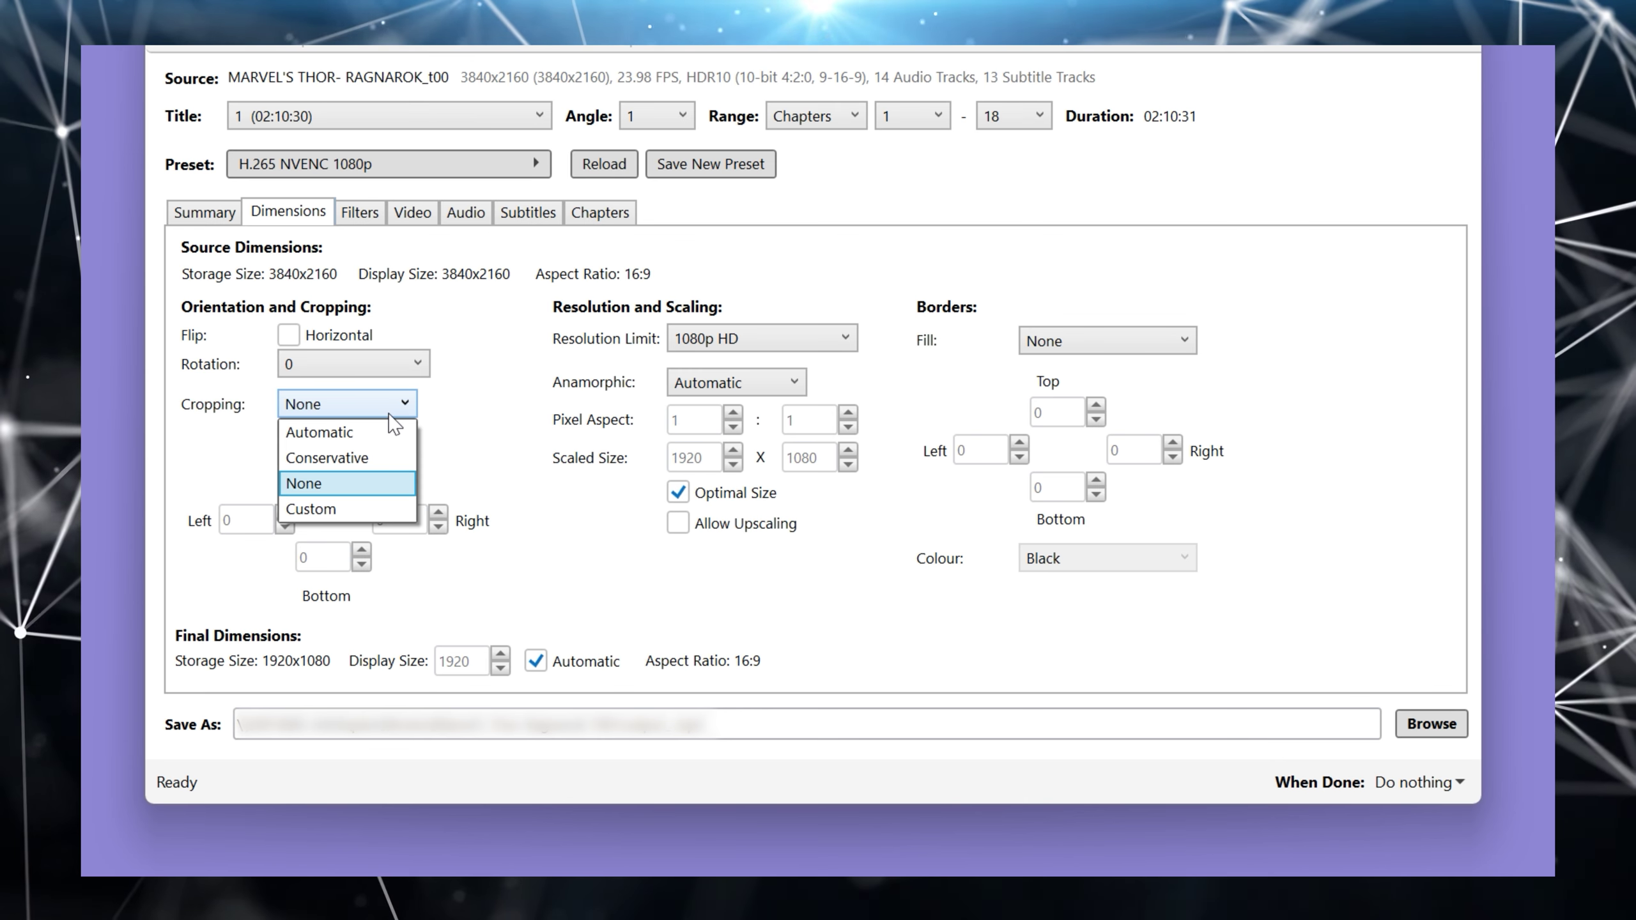
pyautogui.click(316, 509)
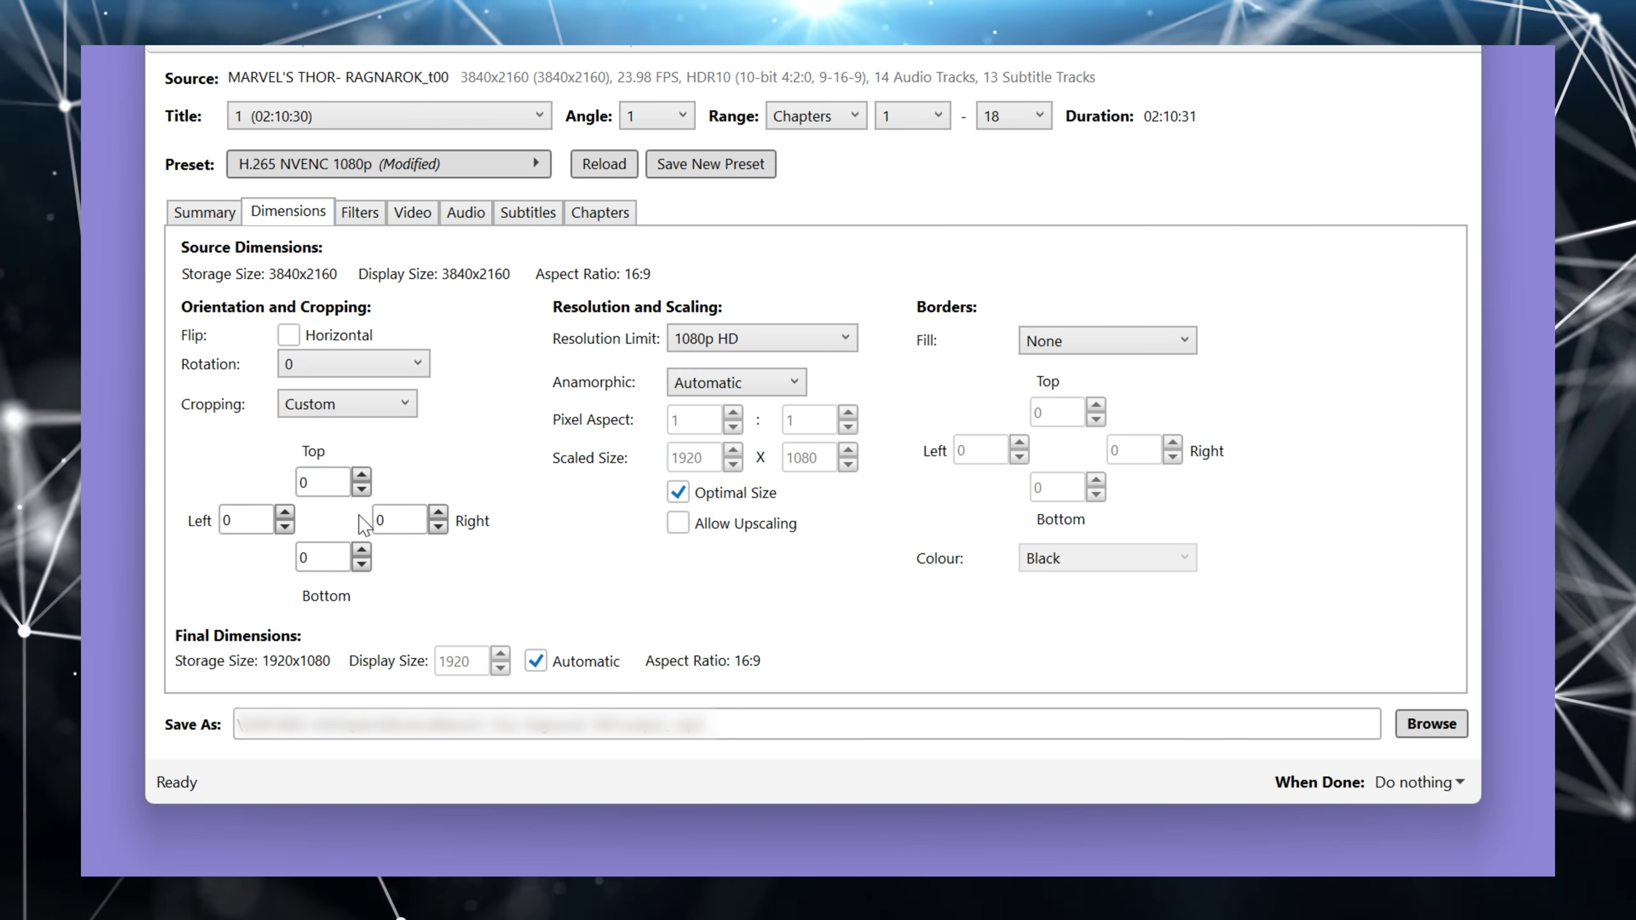
pyautogui.click(399, 406)
pyautogui.click(319, 431)
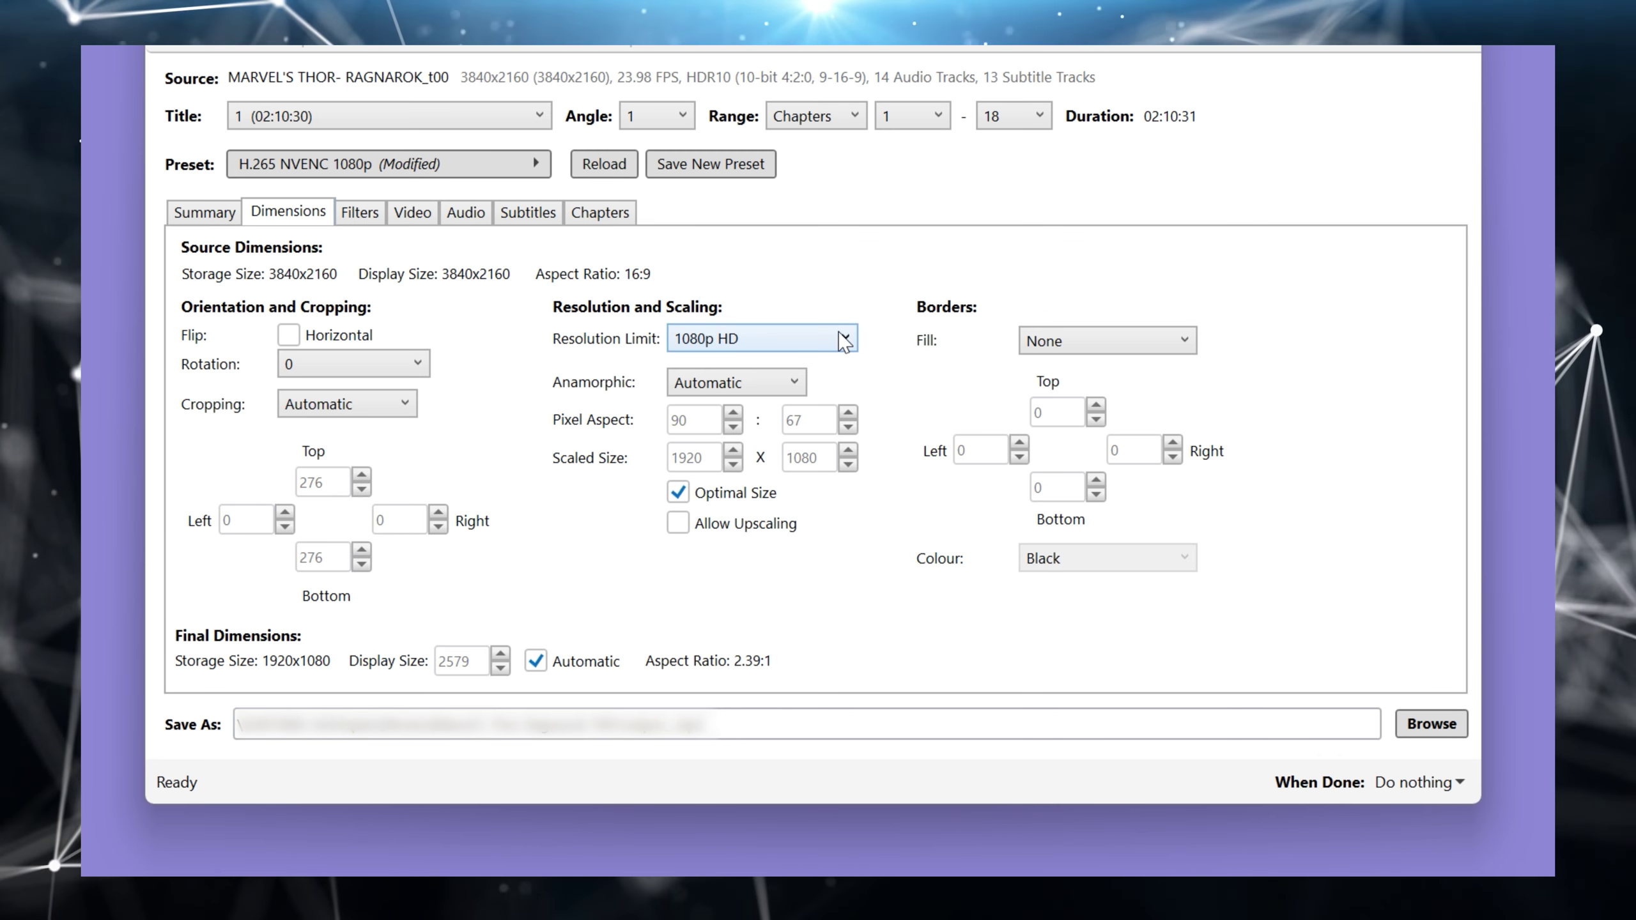
# Step: Examine the choices for resolution limit and anamorphic mode, keeping 1080p HD and Automatic
pyautogui.click(844, 340)
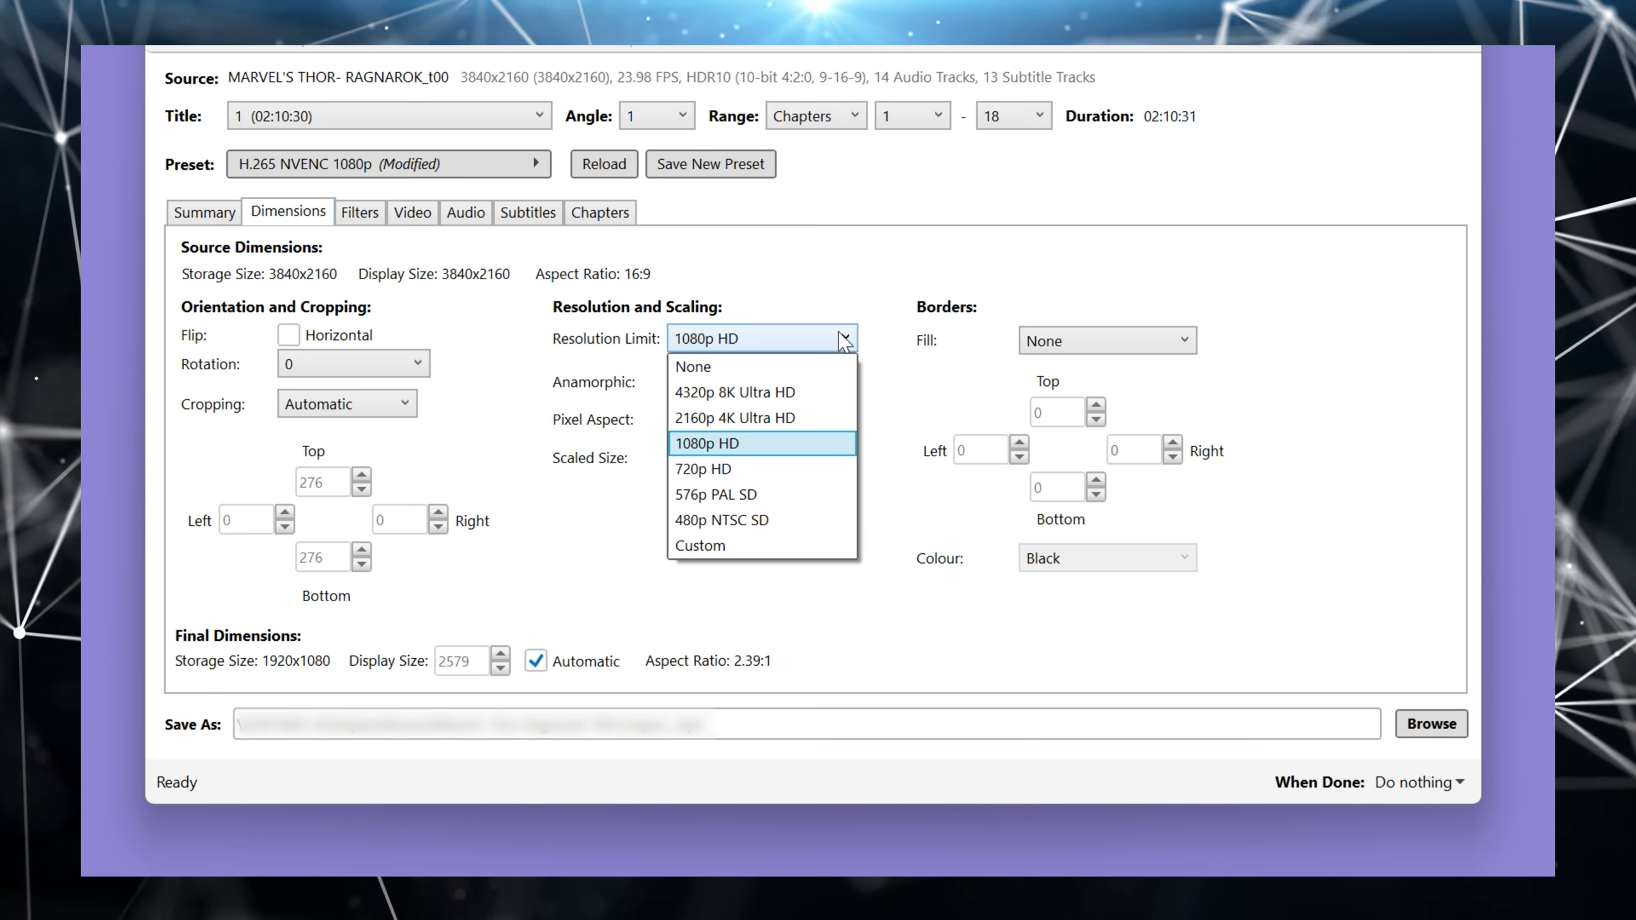
pyautogui.click(843, 340)
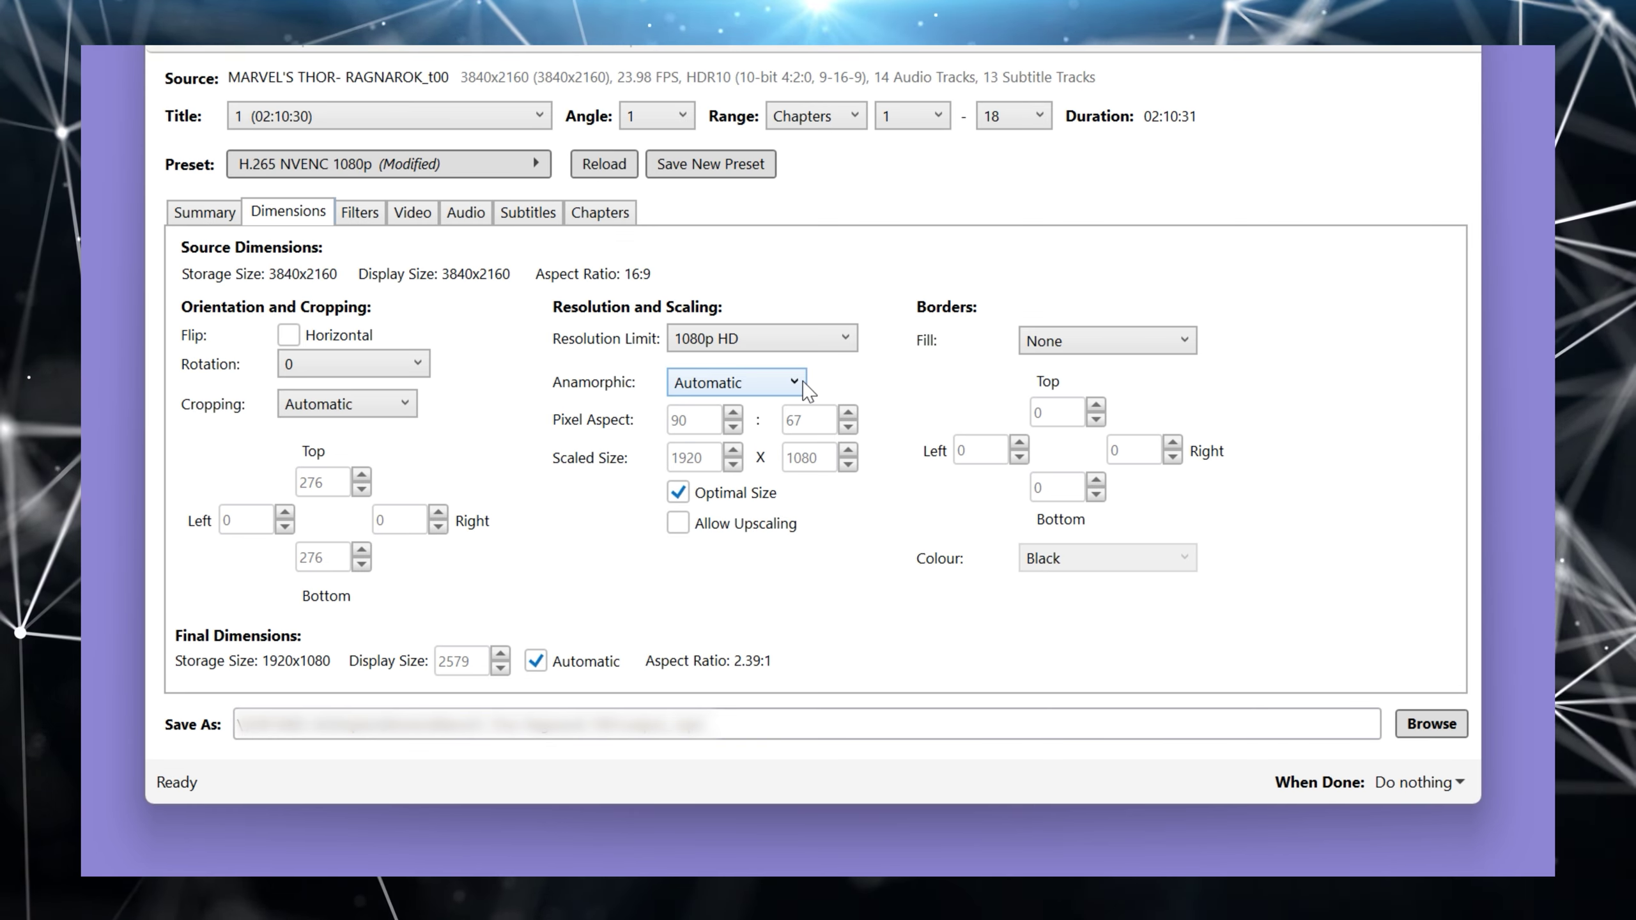
pyautogui.click(803, 382)
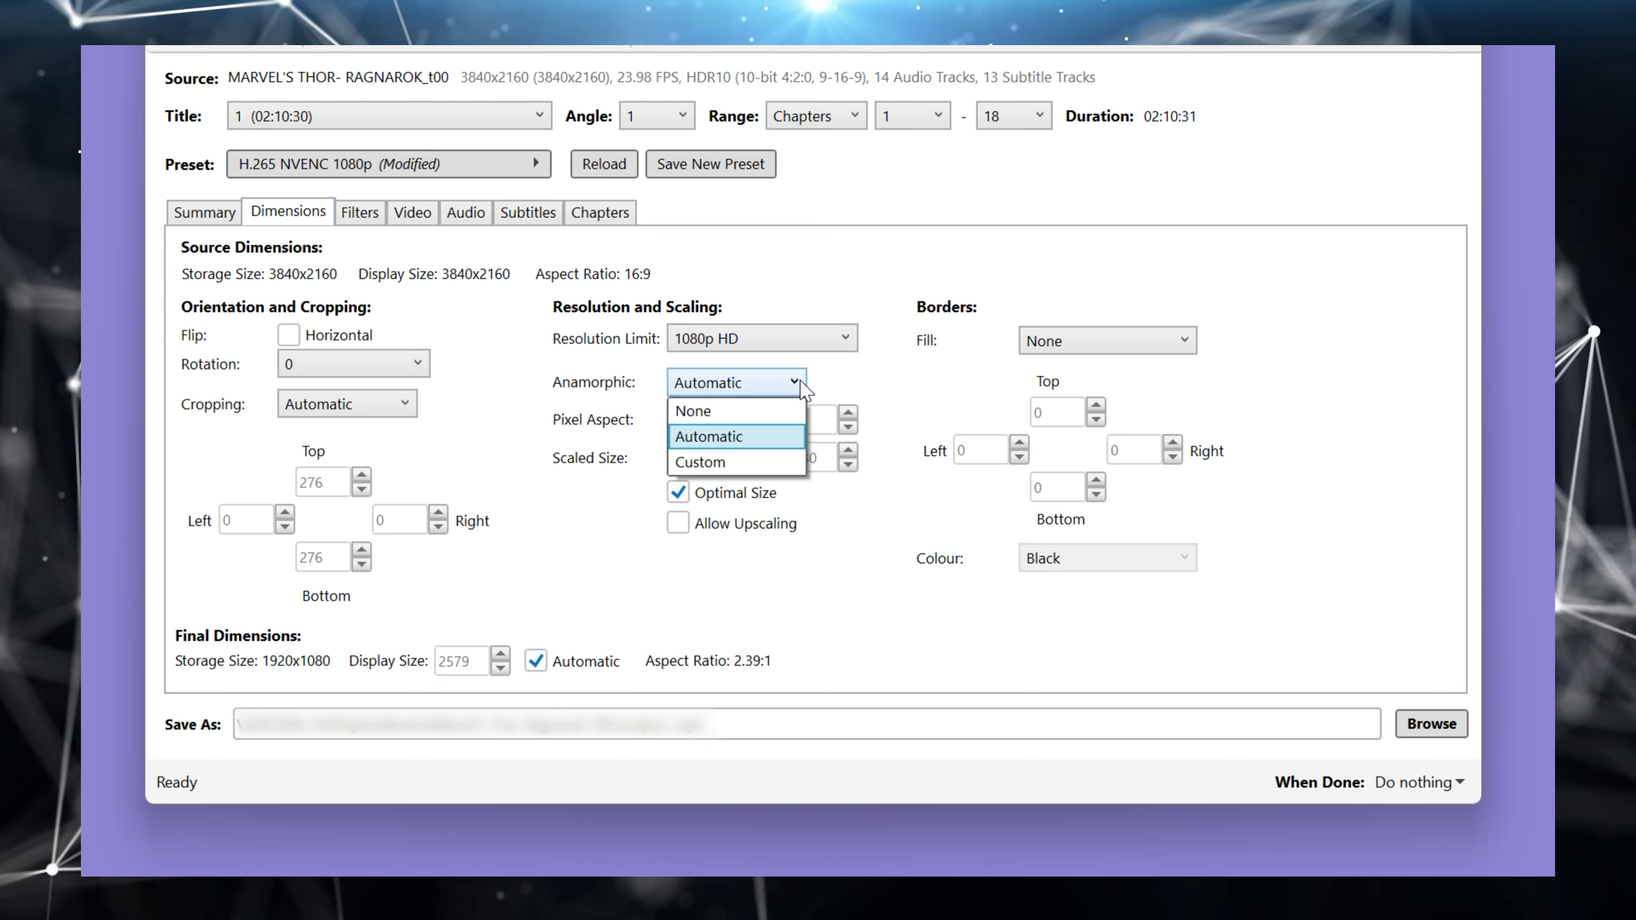
pyautogui.click(801, 380)
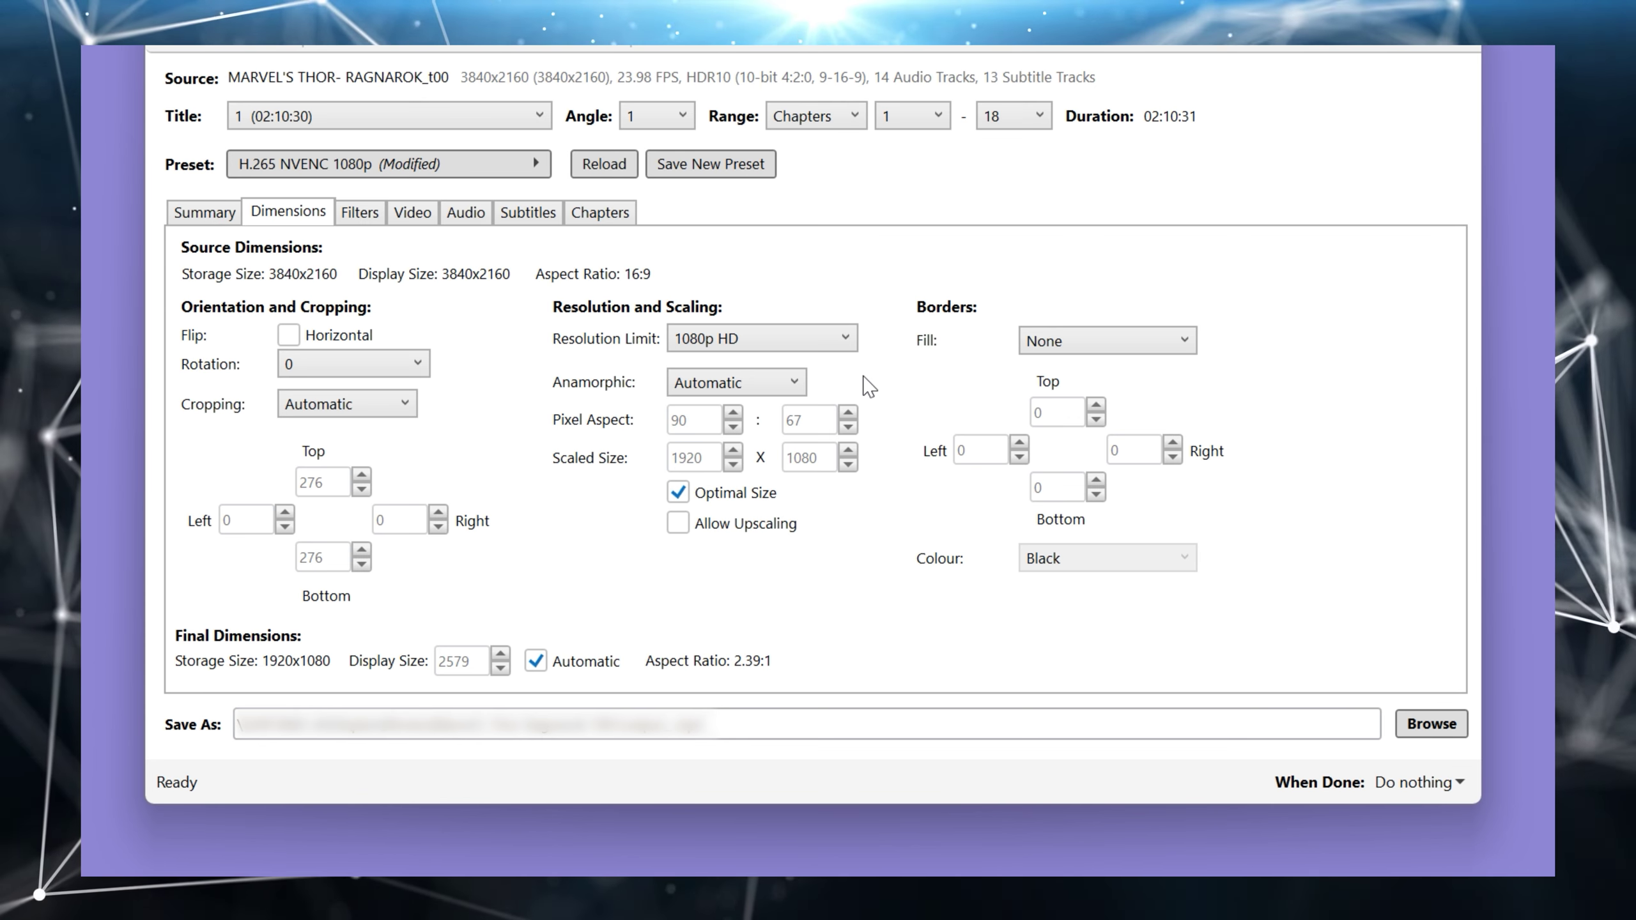
pyautogui.click(747, 383)
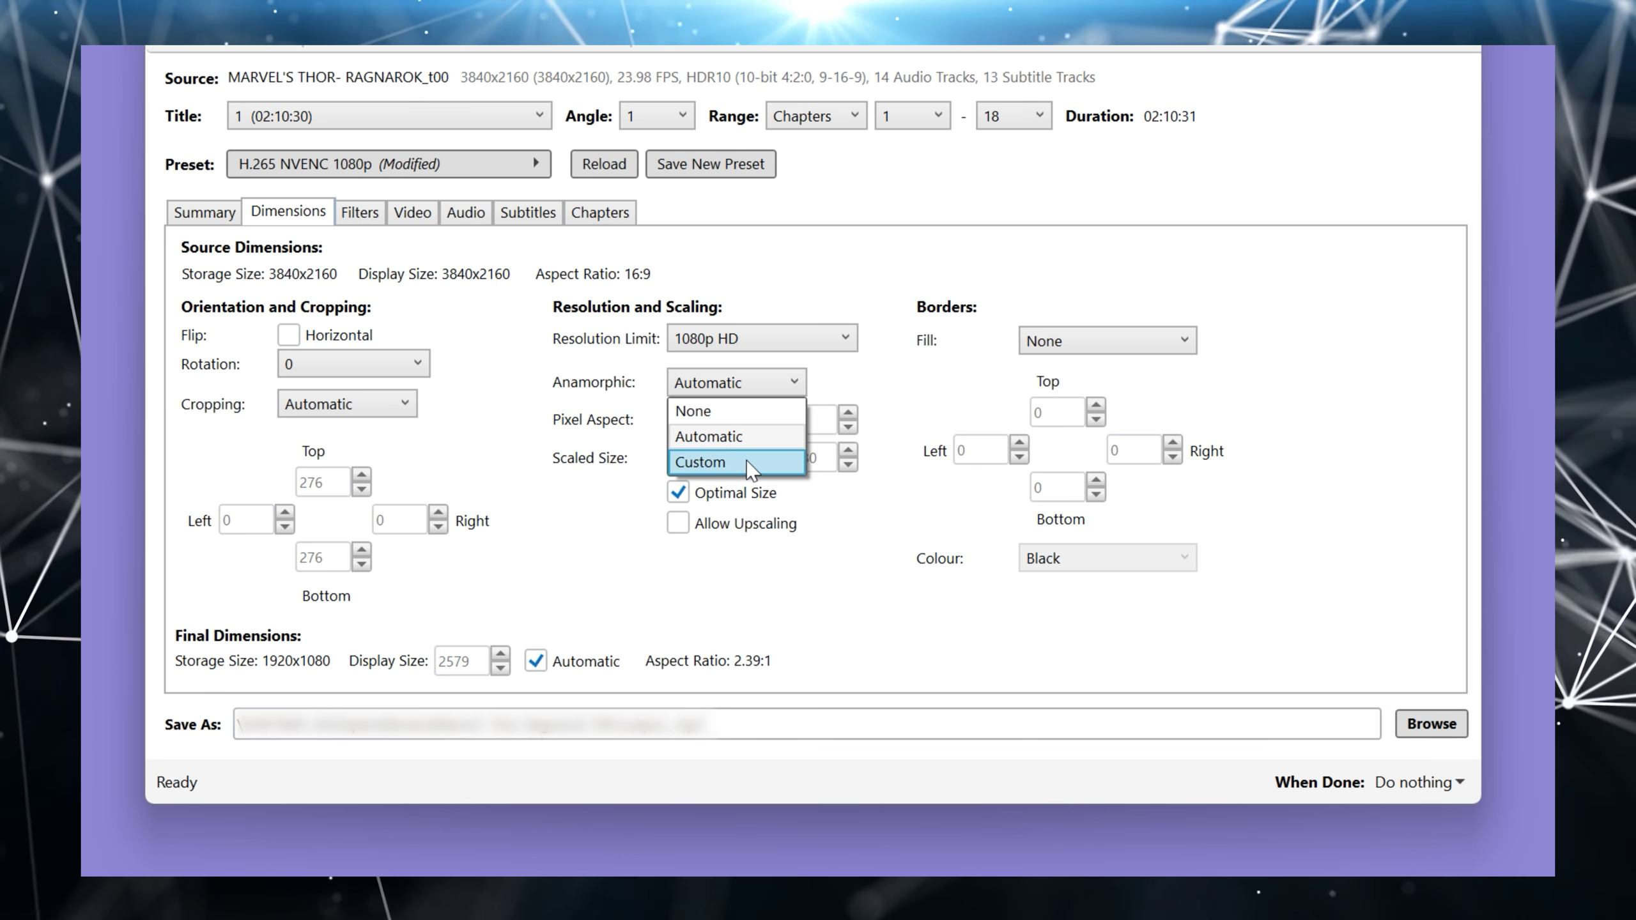
pyautogui.click(895, 547)
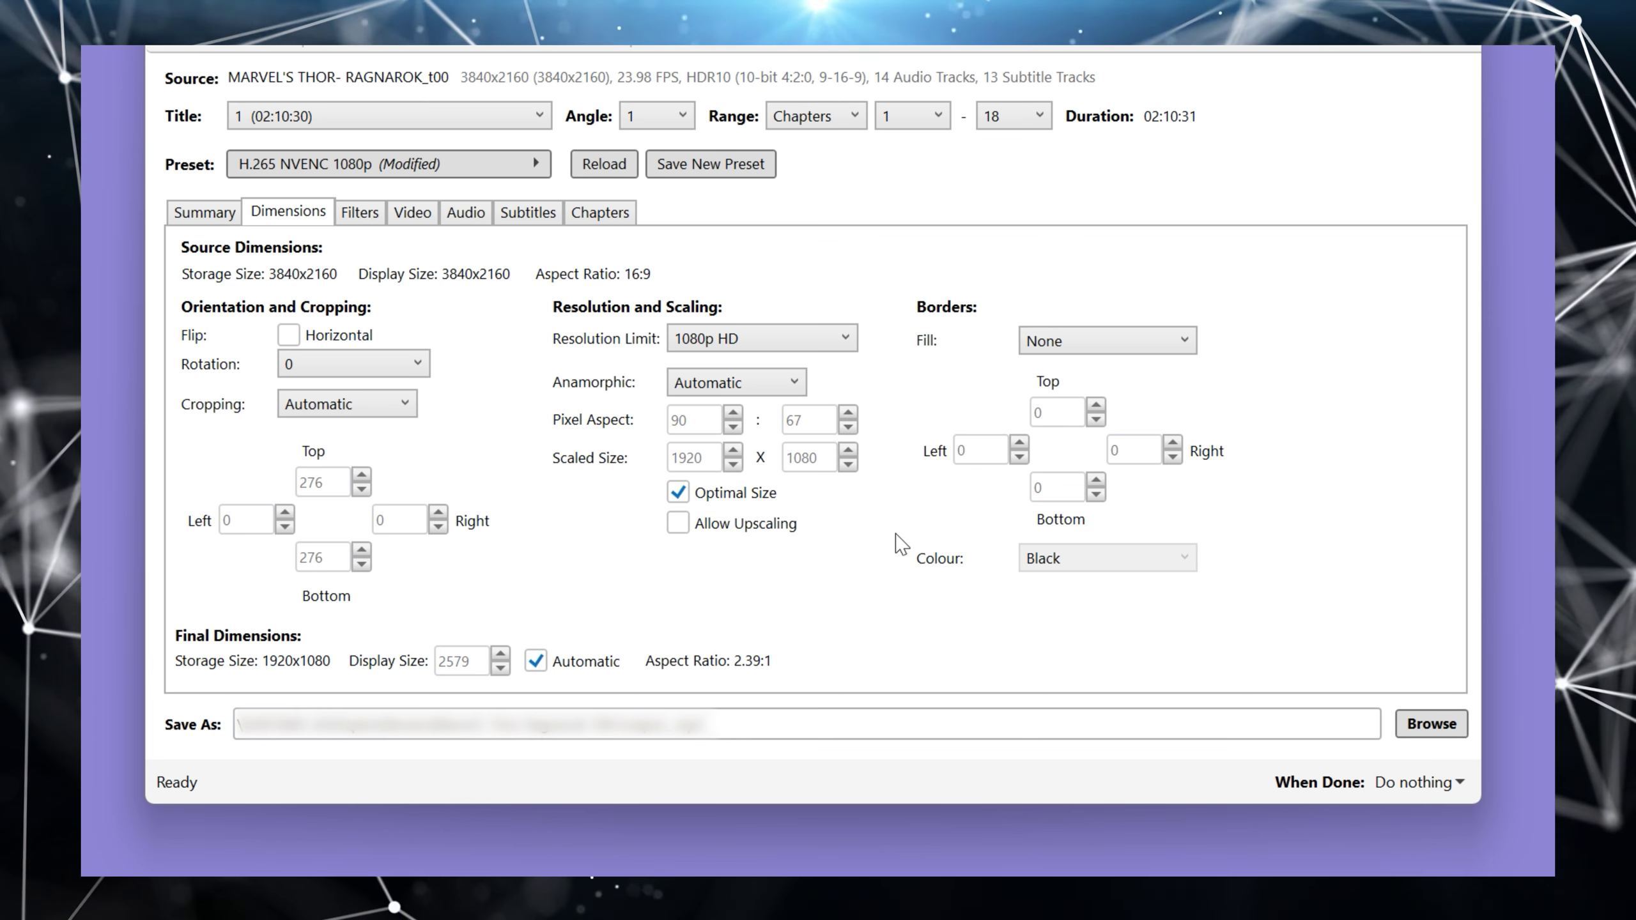
# Step: Check the border fill choices, keeping None, and view the cropped picture in the video preview before closing it
pyautogui.click(1180, 341)
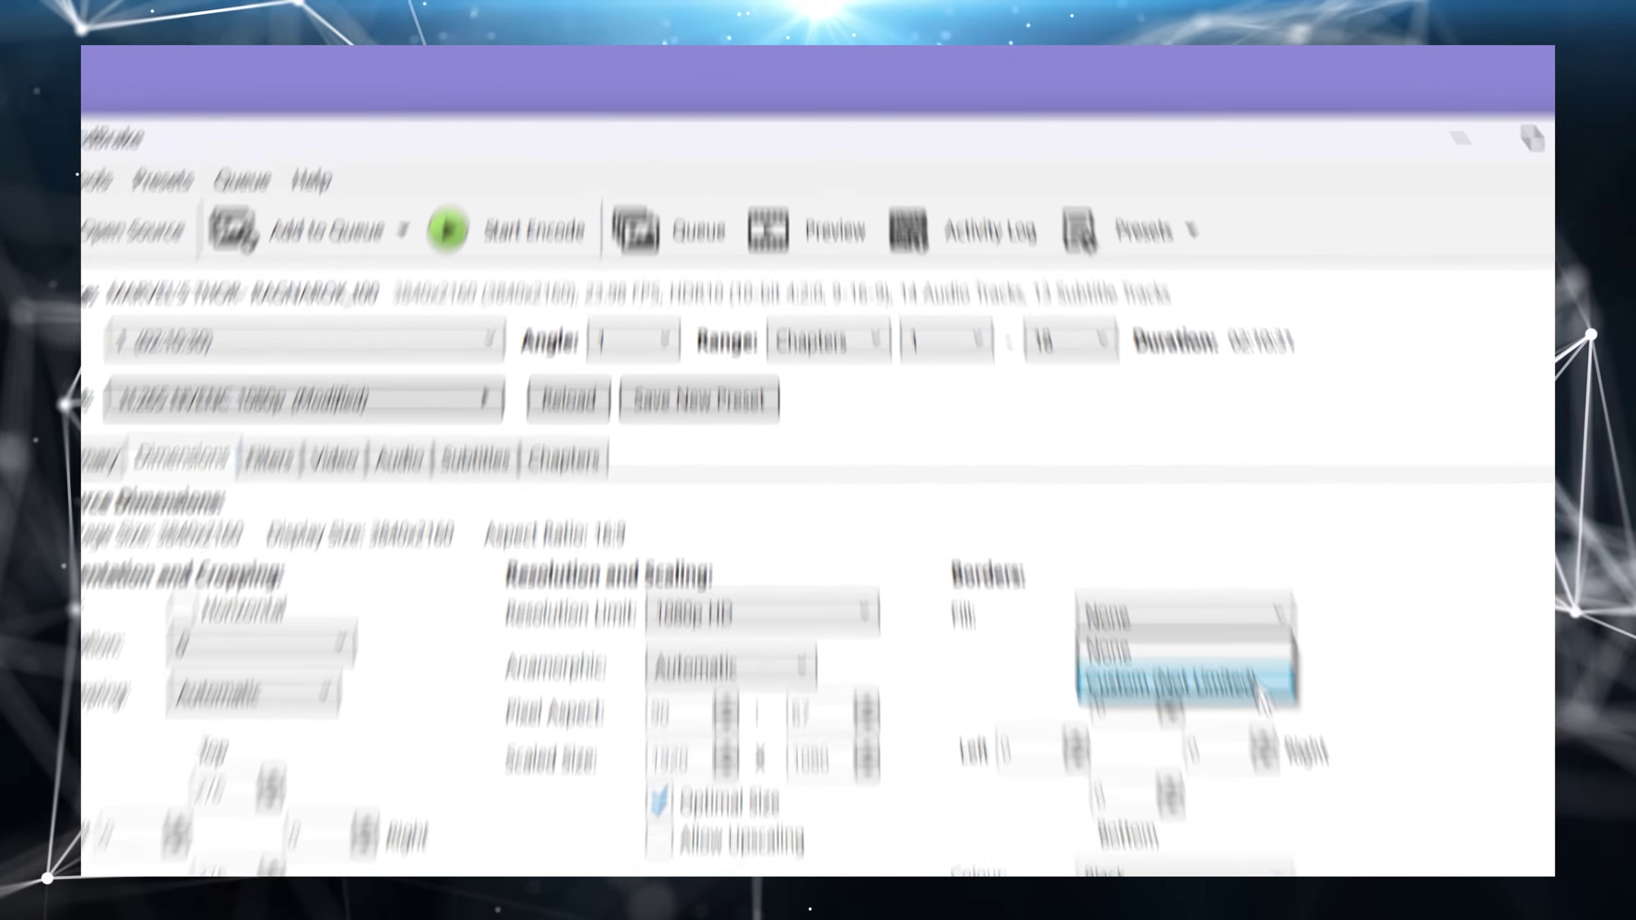
pyautogui.click(1287, 420)
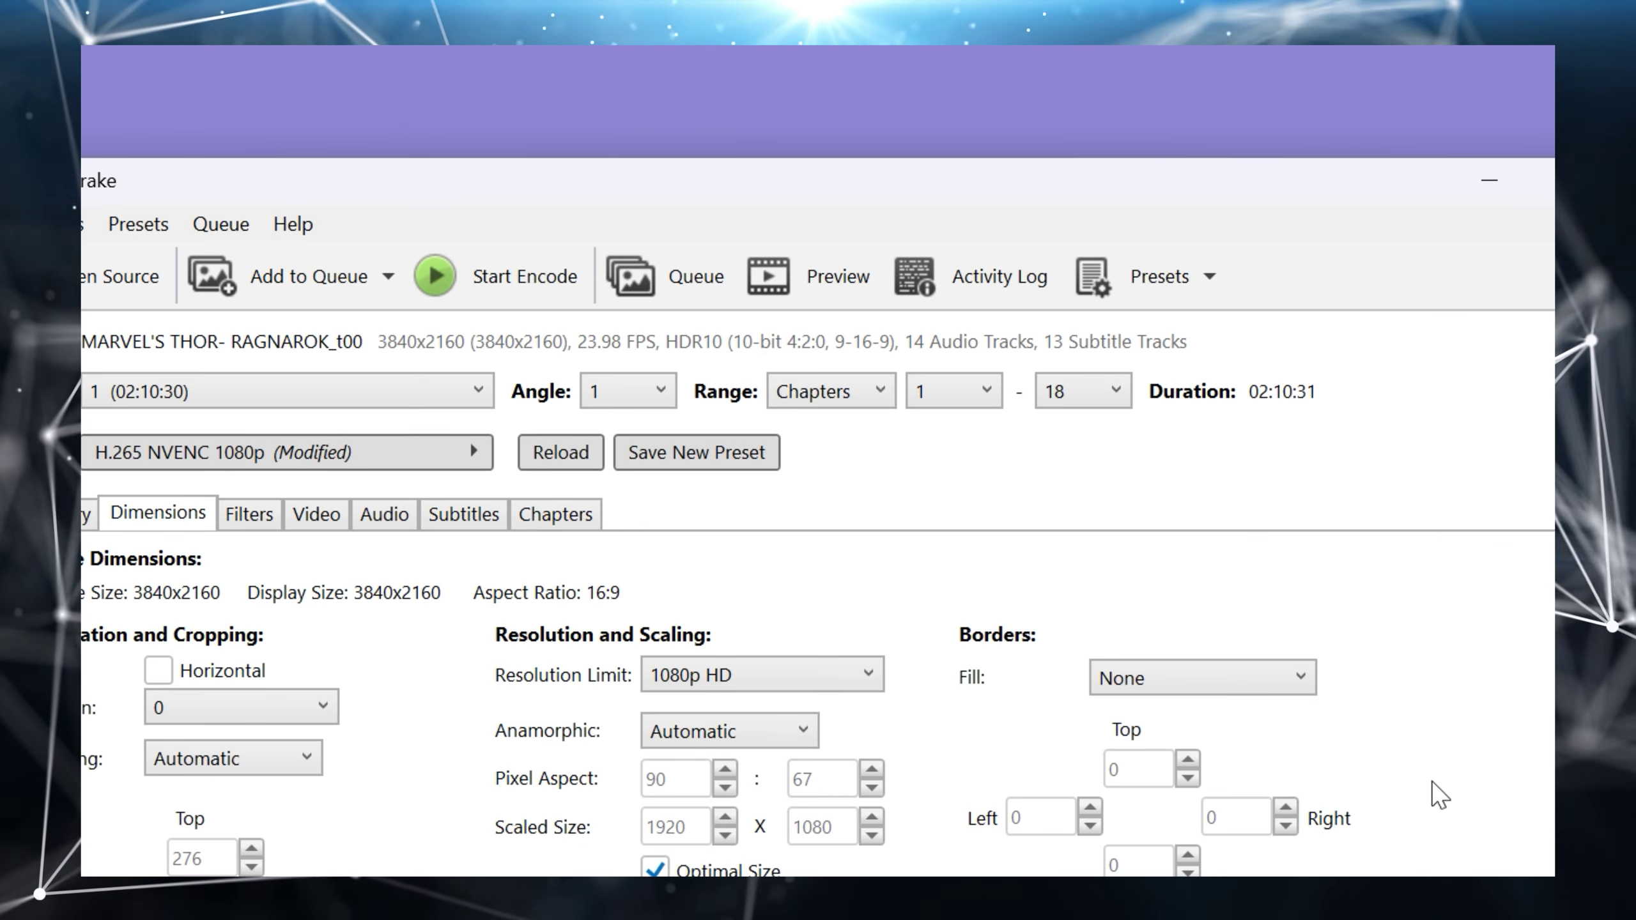
pyautogui.click(786, 287)
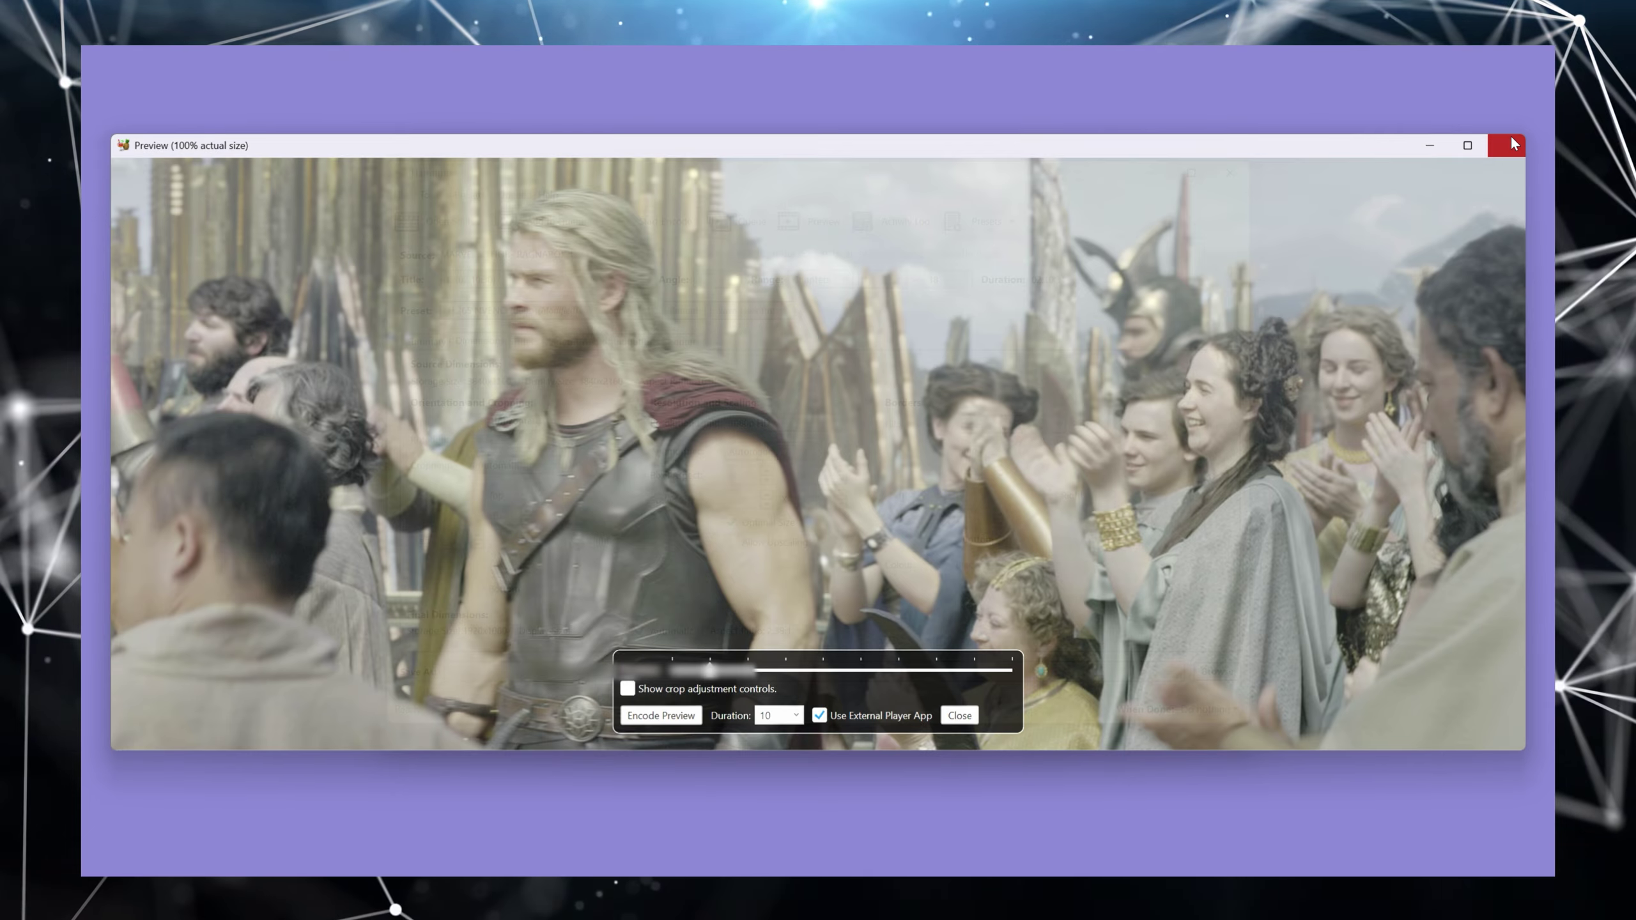
pyautogui.click(1507, 144)
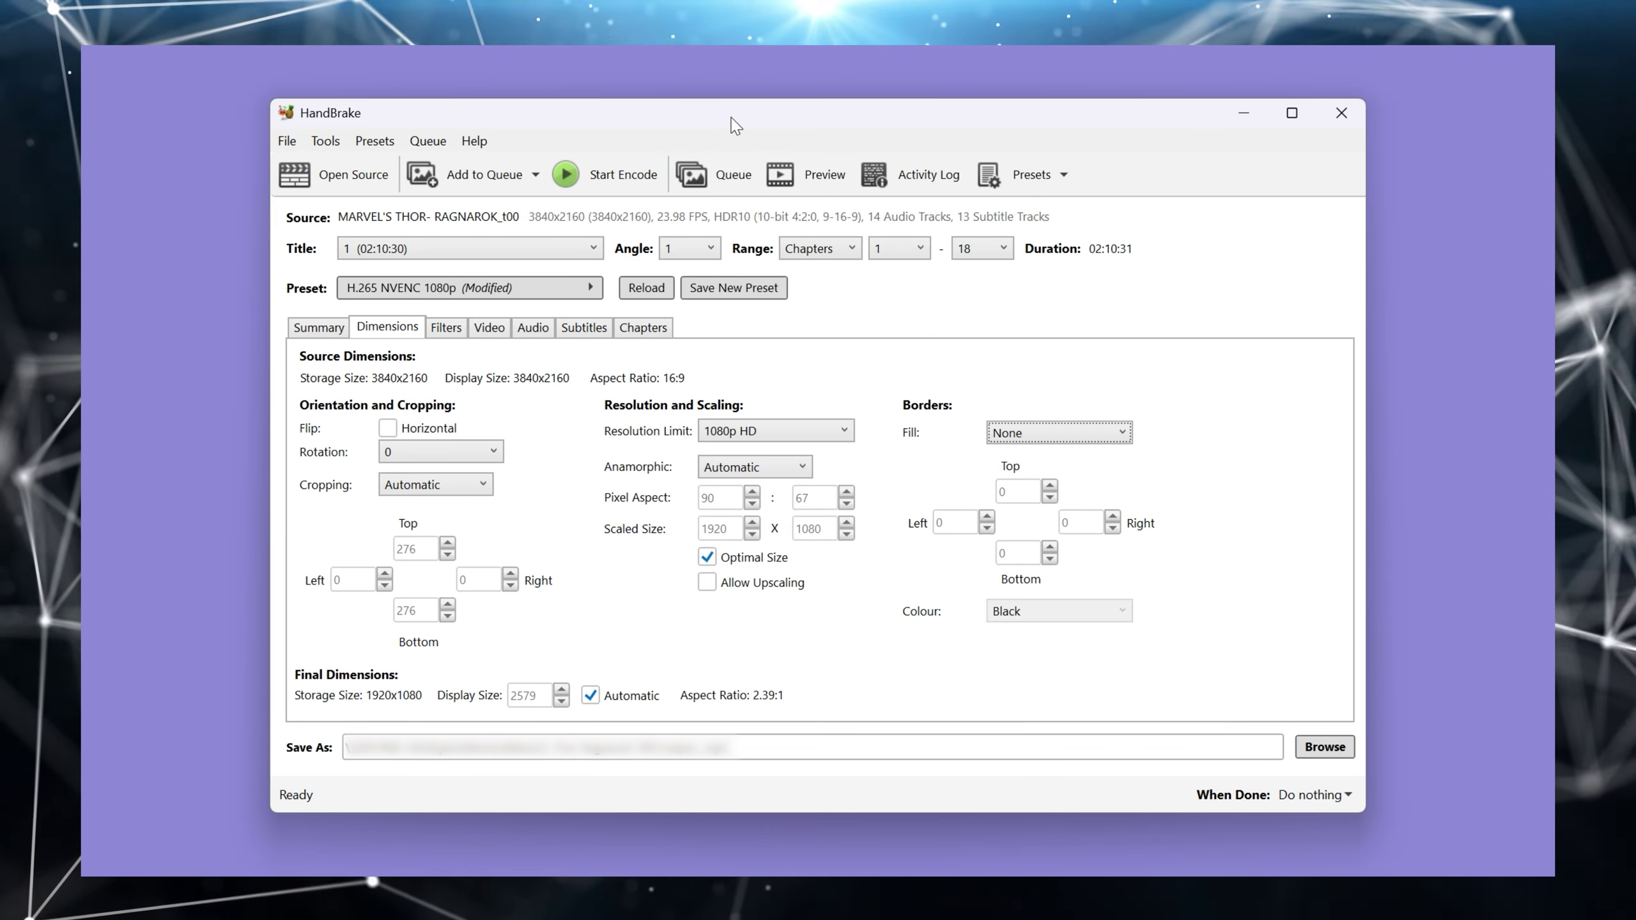
# Step: Show the filter settings, read the Detelecine explanation and check its choices, keeping Off
pyautogui.click(445, 327)
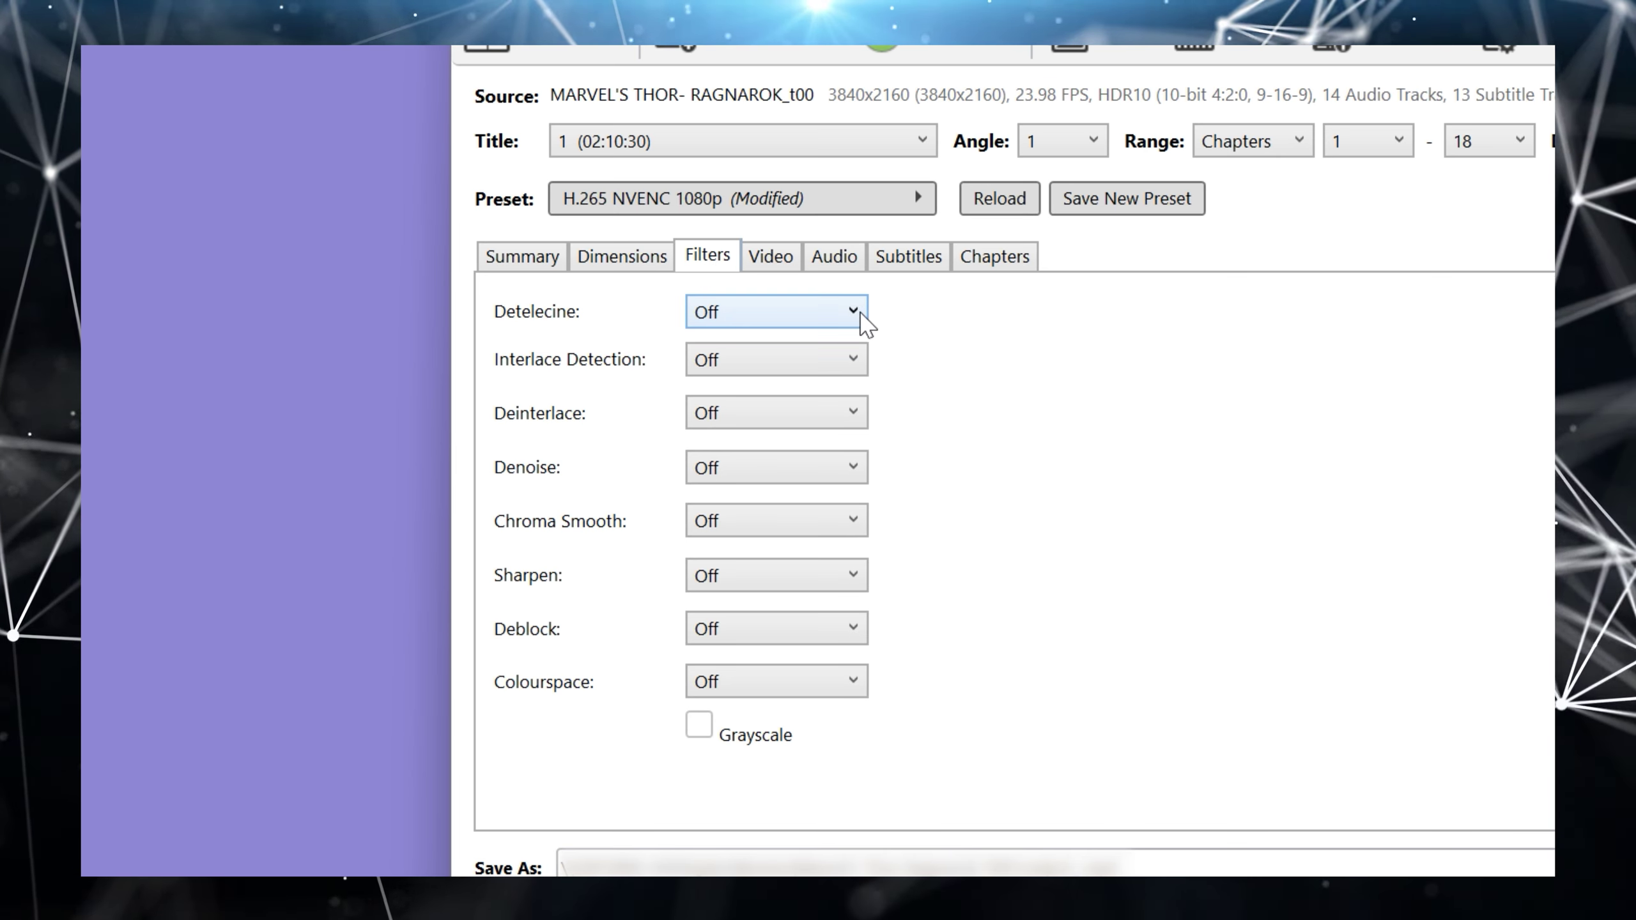
pyautogui.moveTo(860, 320)
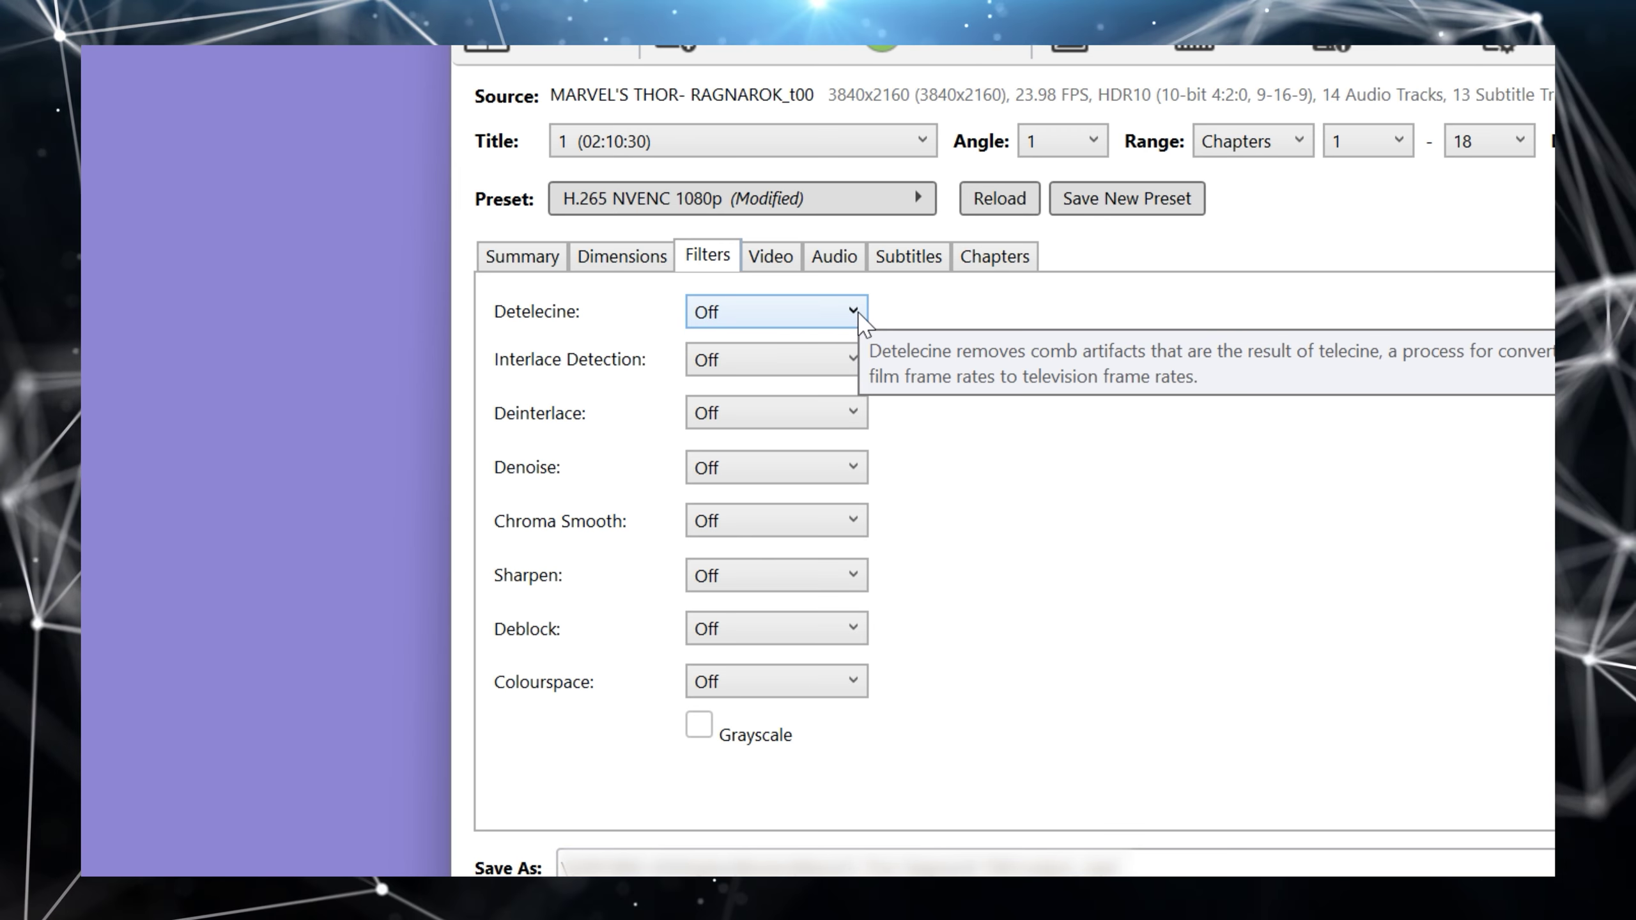
pyautogui.click(853, 313)
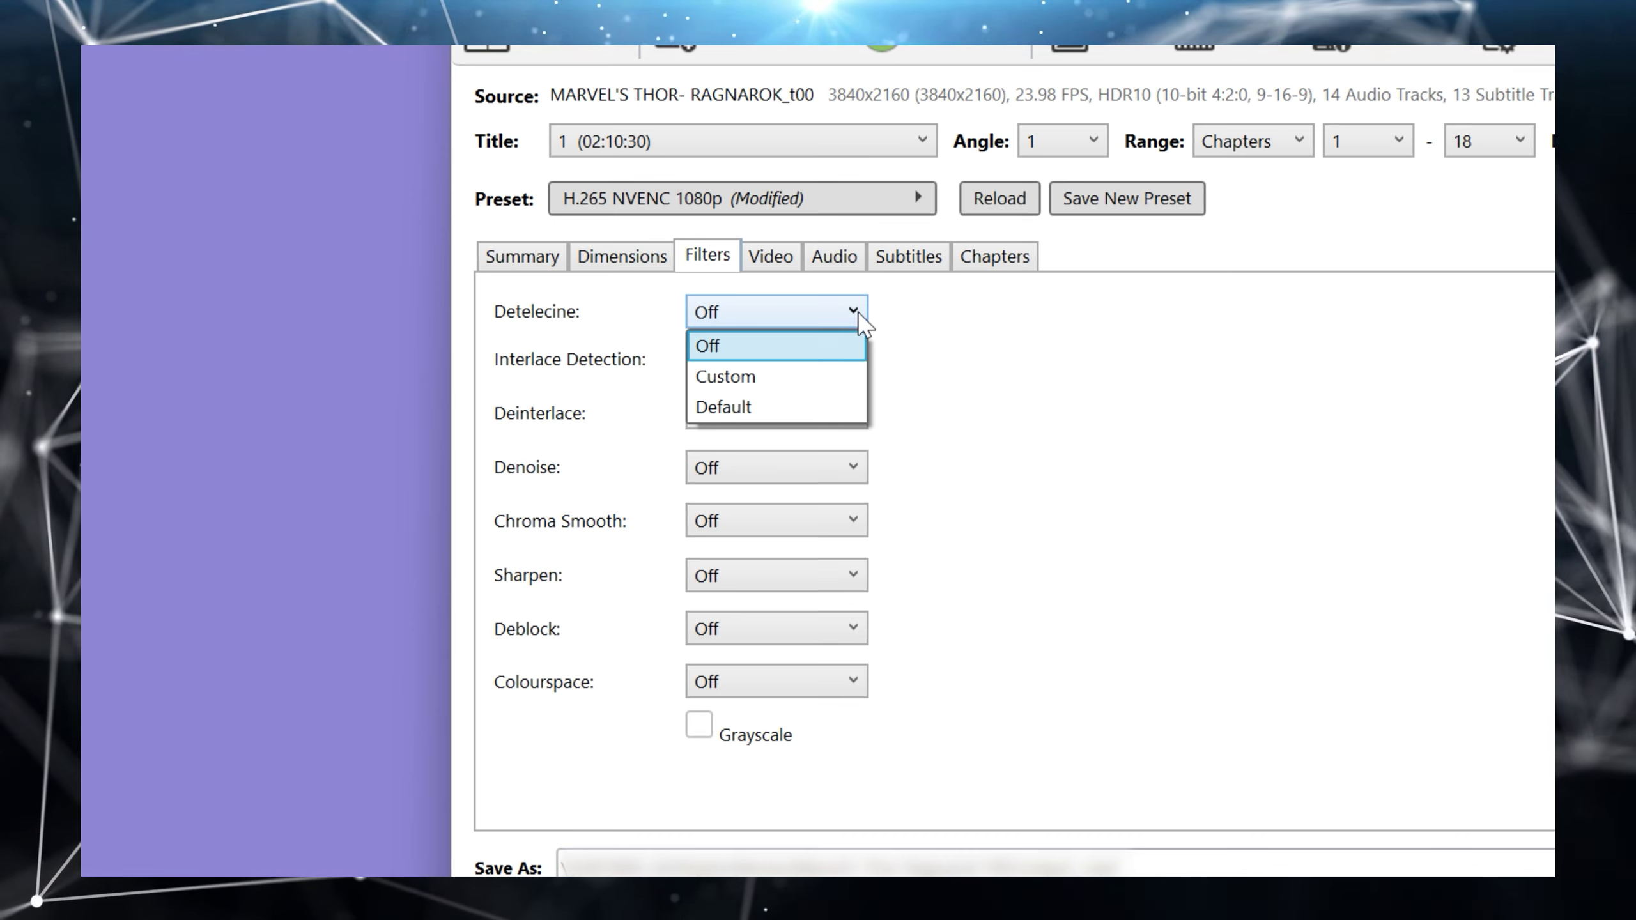
pyautogui.click(853, 313)
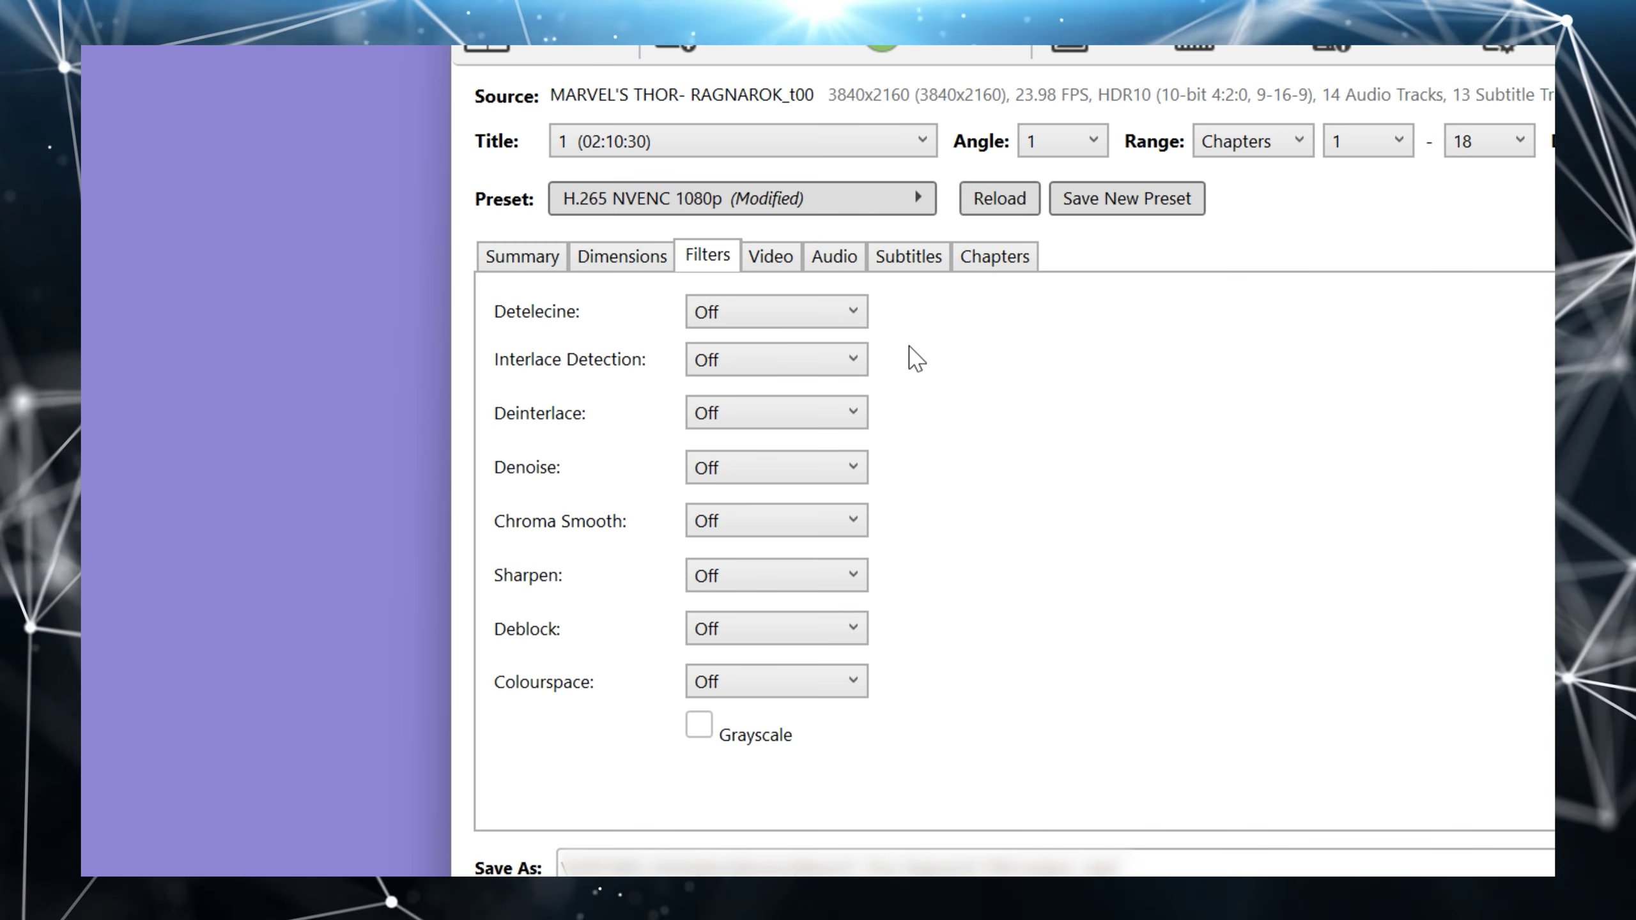
# Step: Check the choices for the Deinterlace, Denoise and Chroma Smooth filters, keeping each one Off
pyautogui.click(853, 415)
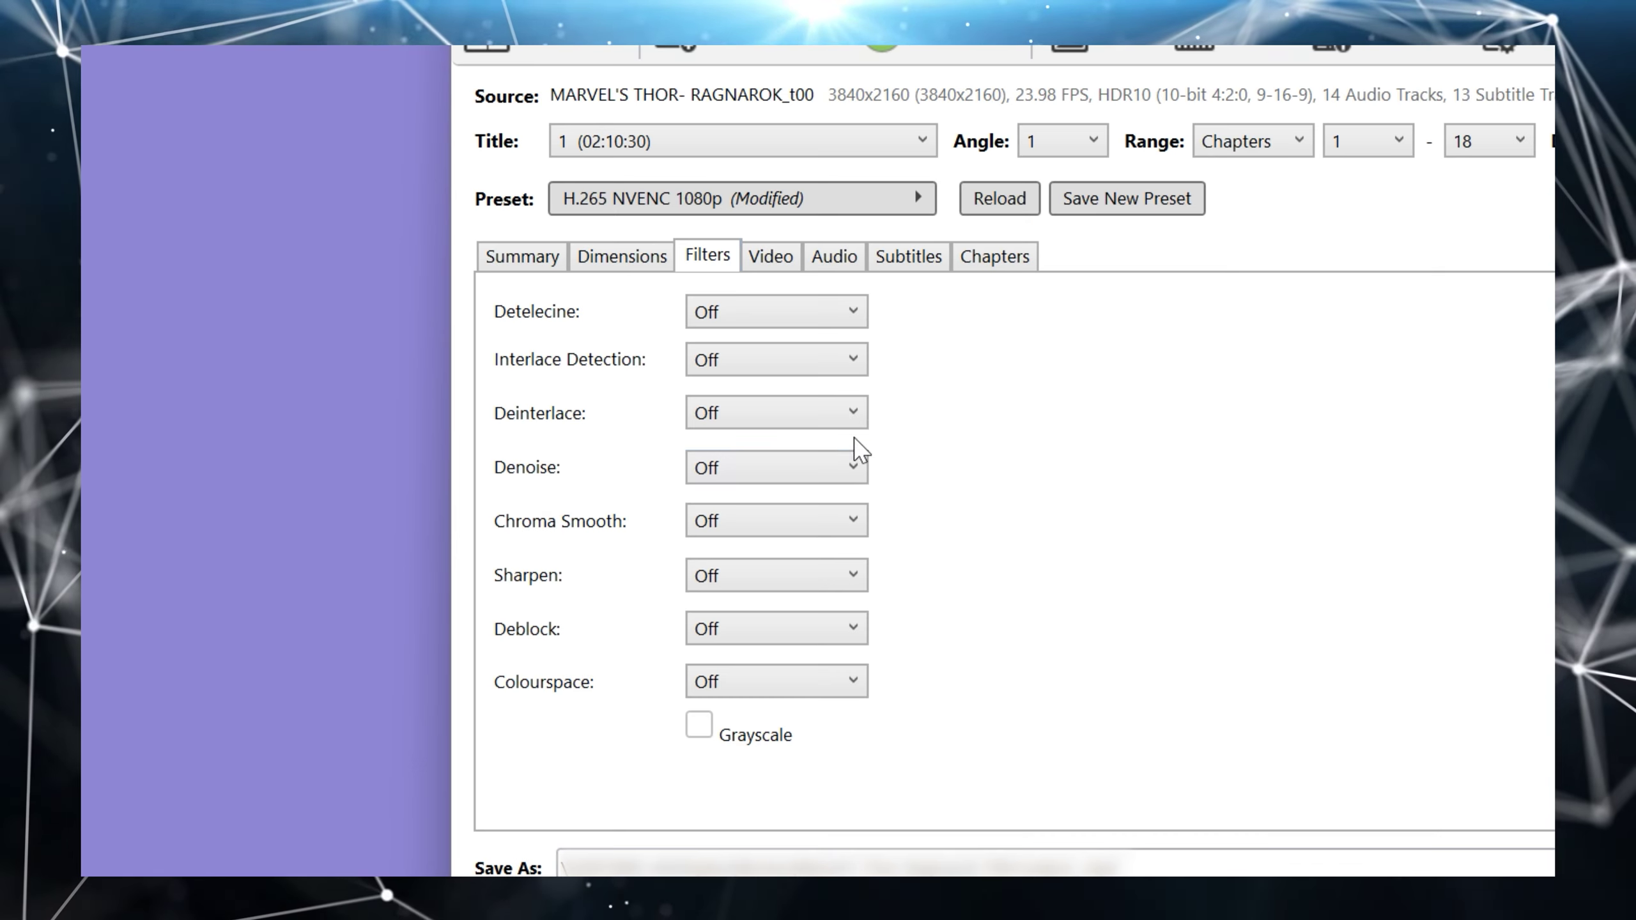
pyautogui.click(843, 476)
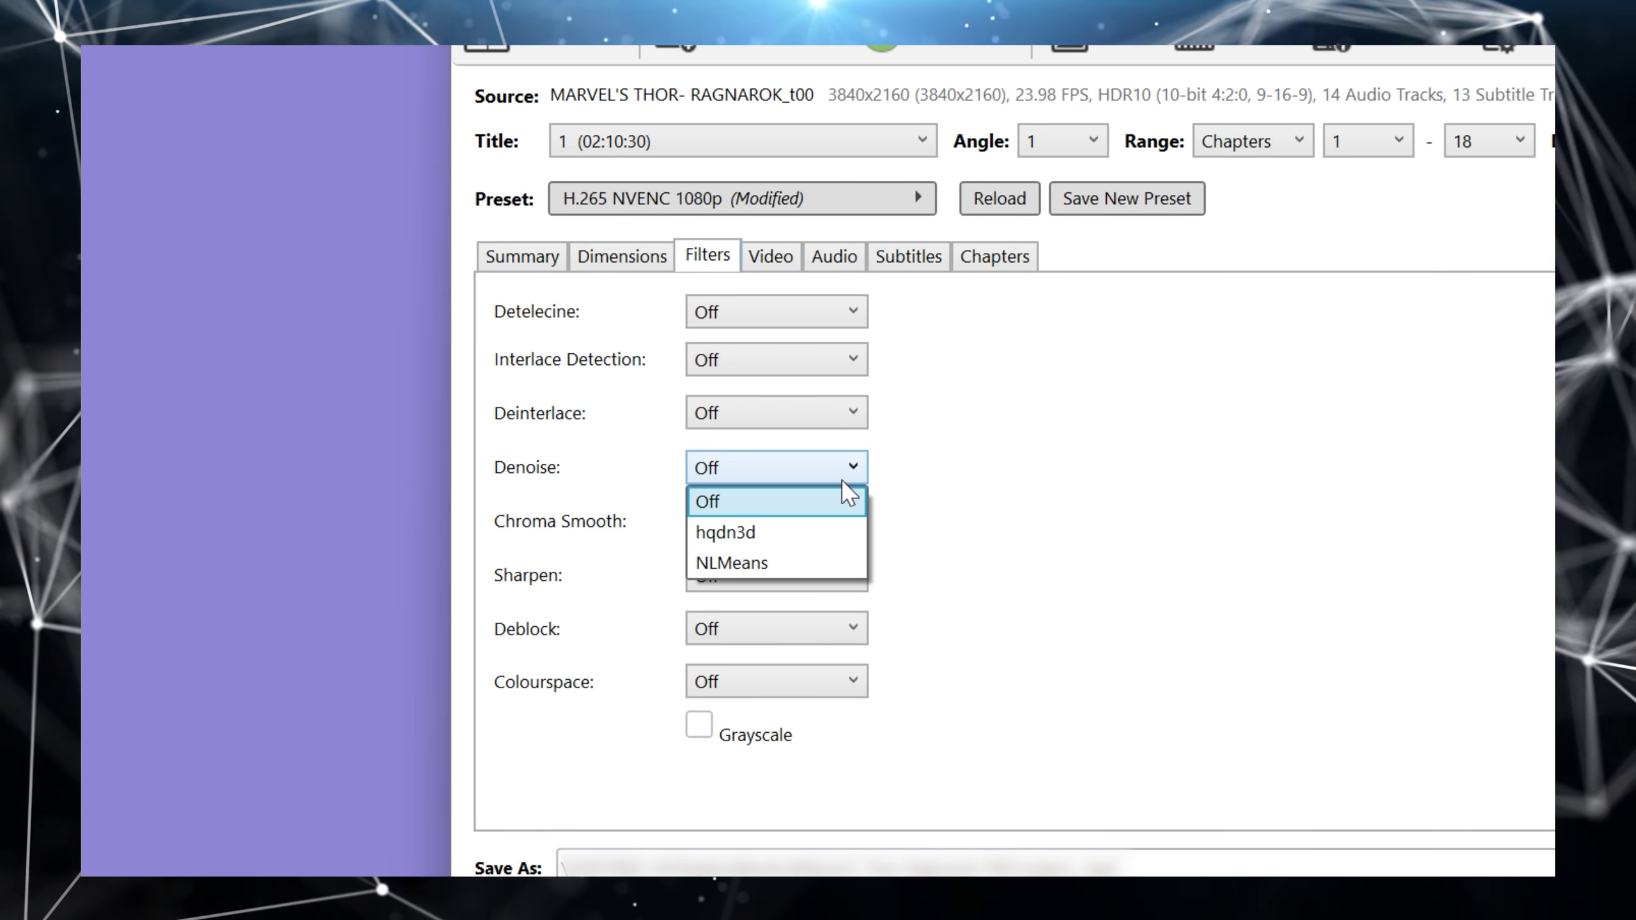
pyautogui.click(841, 478)
pyautogui.click(834, 417)
pyautogui.click(836, 438)
pyautogui.click(844, 529)
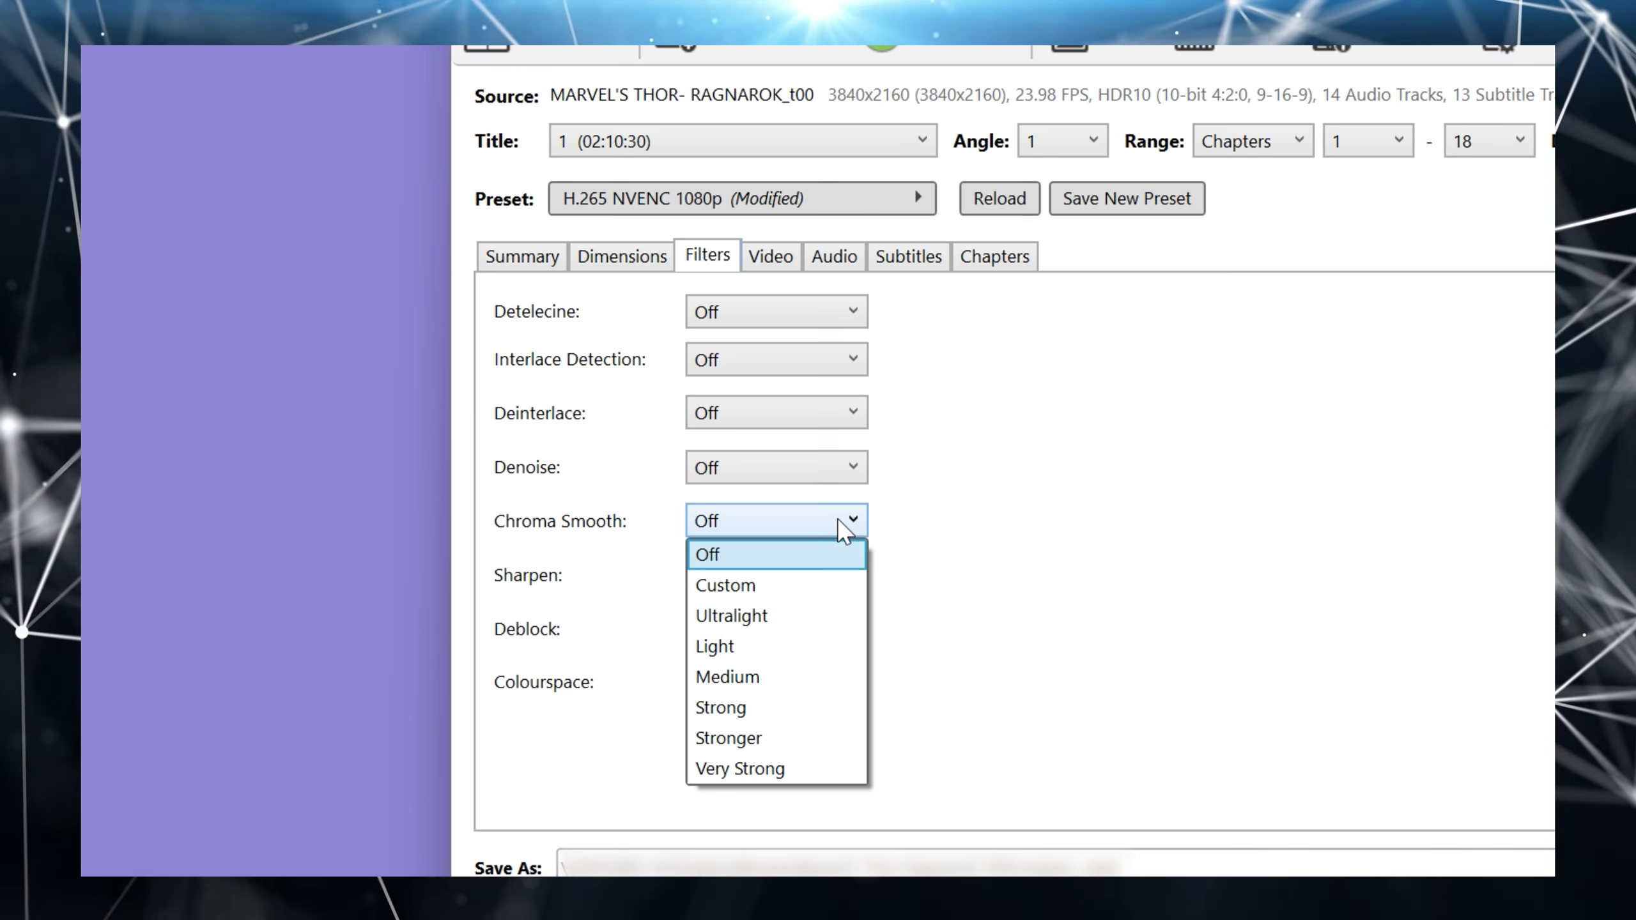
pyautogui.click(845, 529)
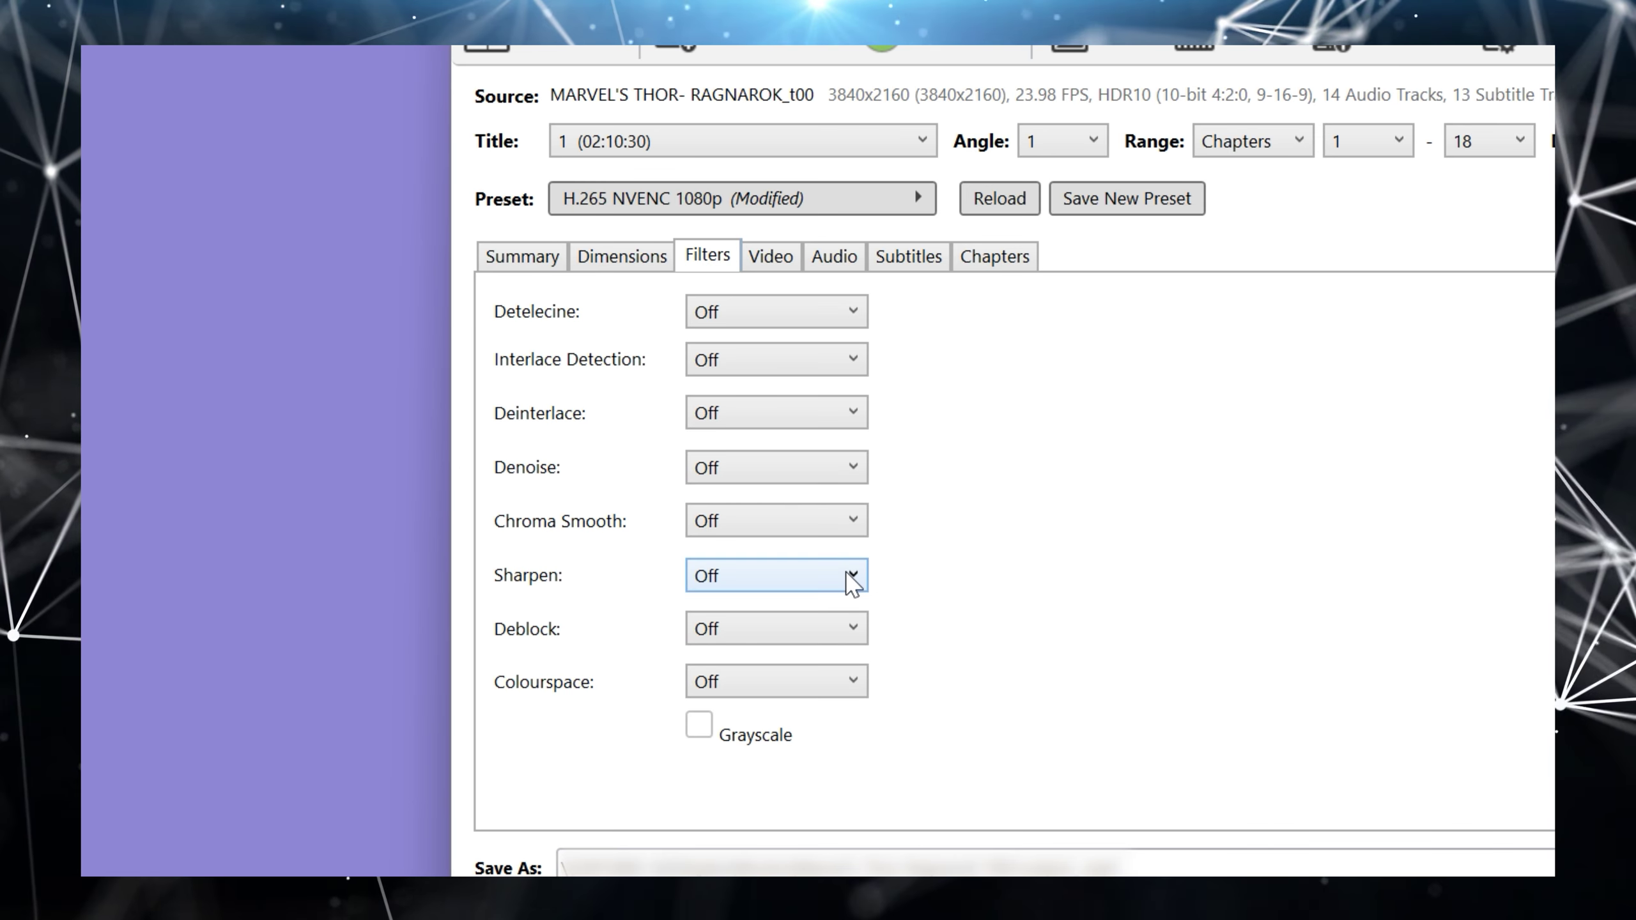
# Step: Check the choices for the Sharpen, Deblock and Colourspace filters, keeping each one Off
pyautogui.click(849, 575)
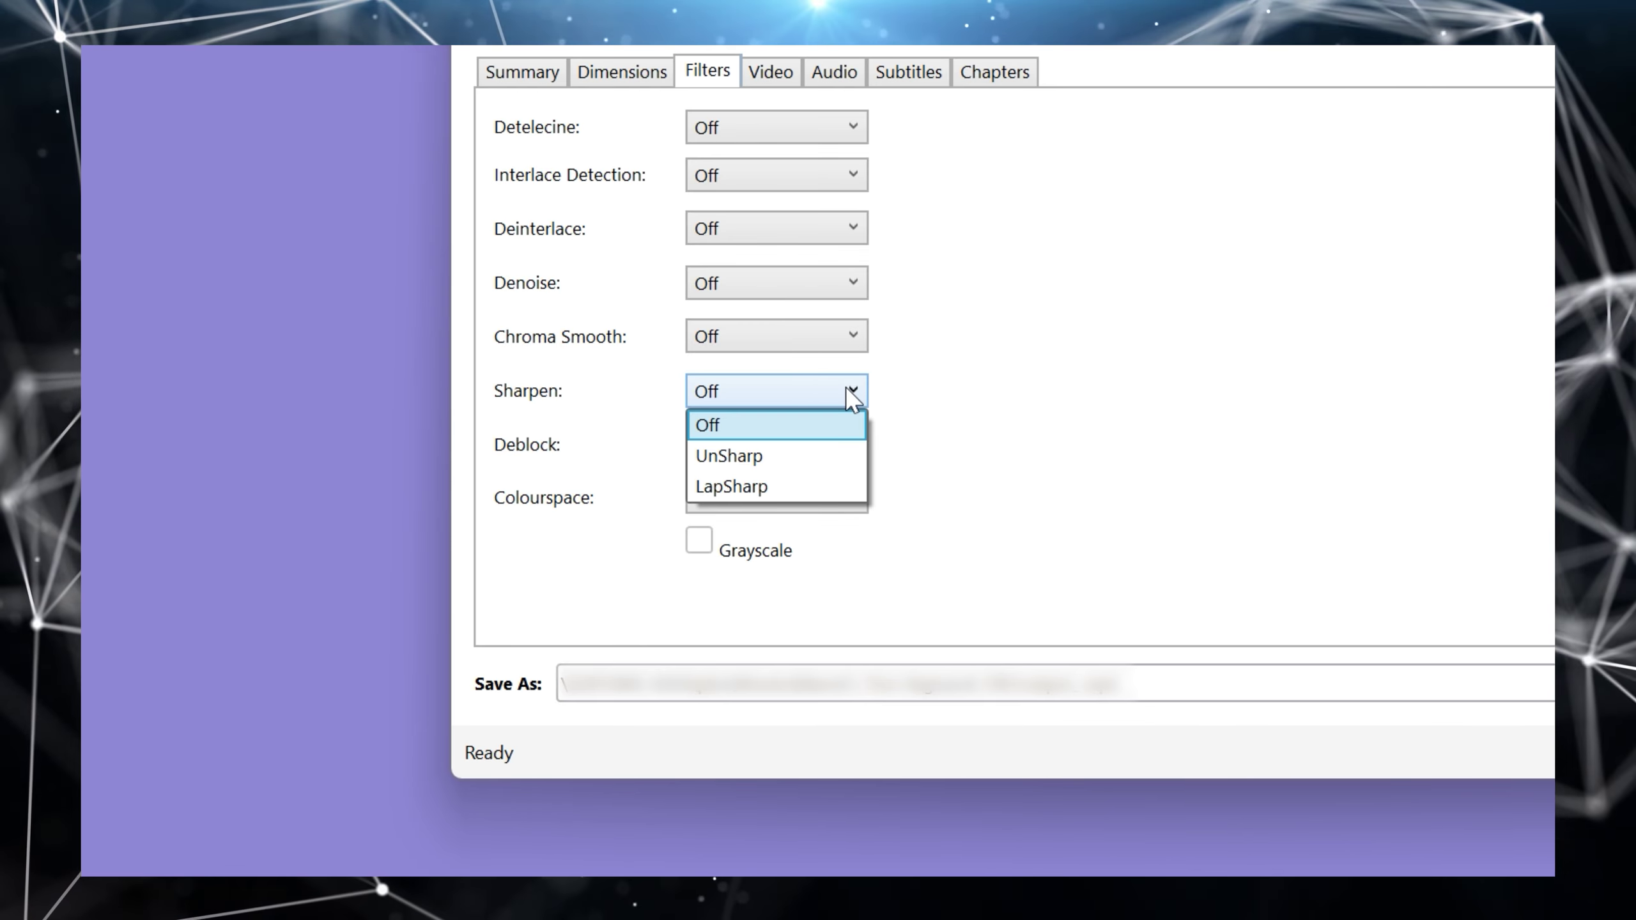
pyautogui.click(843, 446)
pyautogui.click(843, 446)
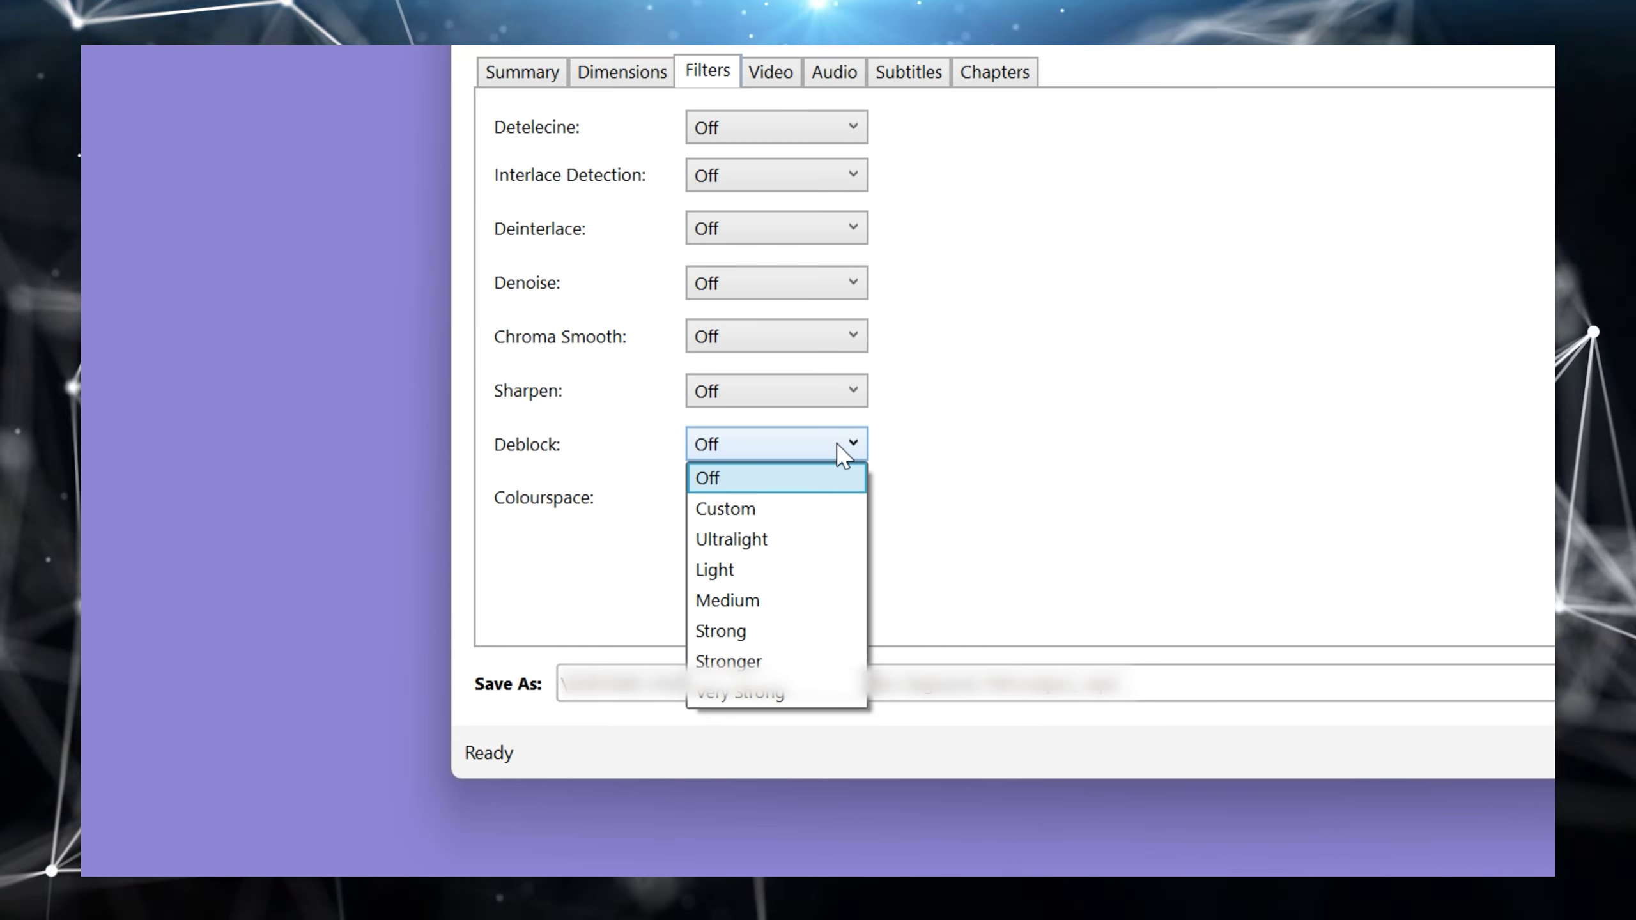
pyautogui.click(844, 445)
pyautogui.click(843, 502)
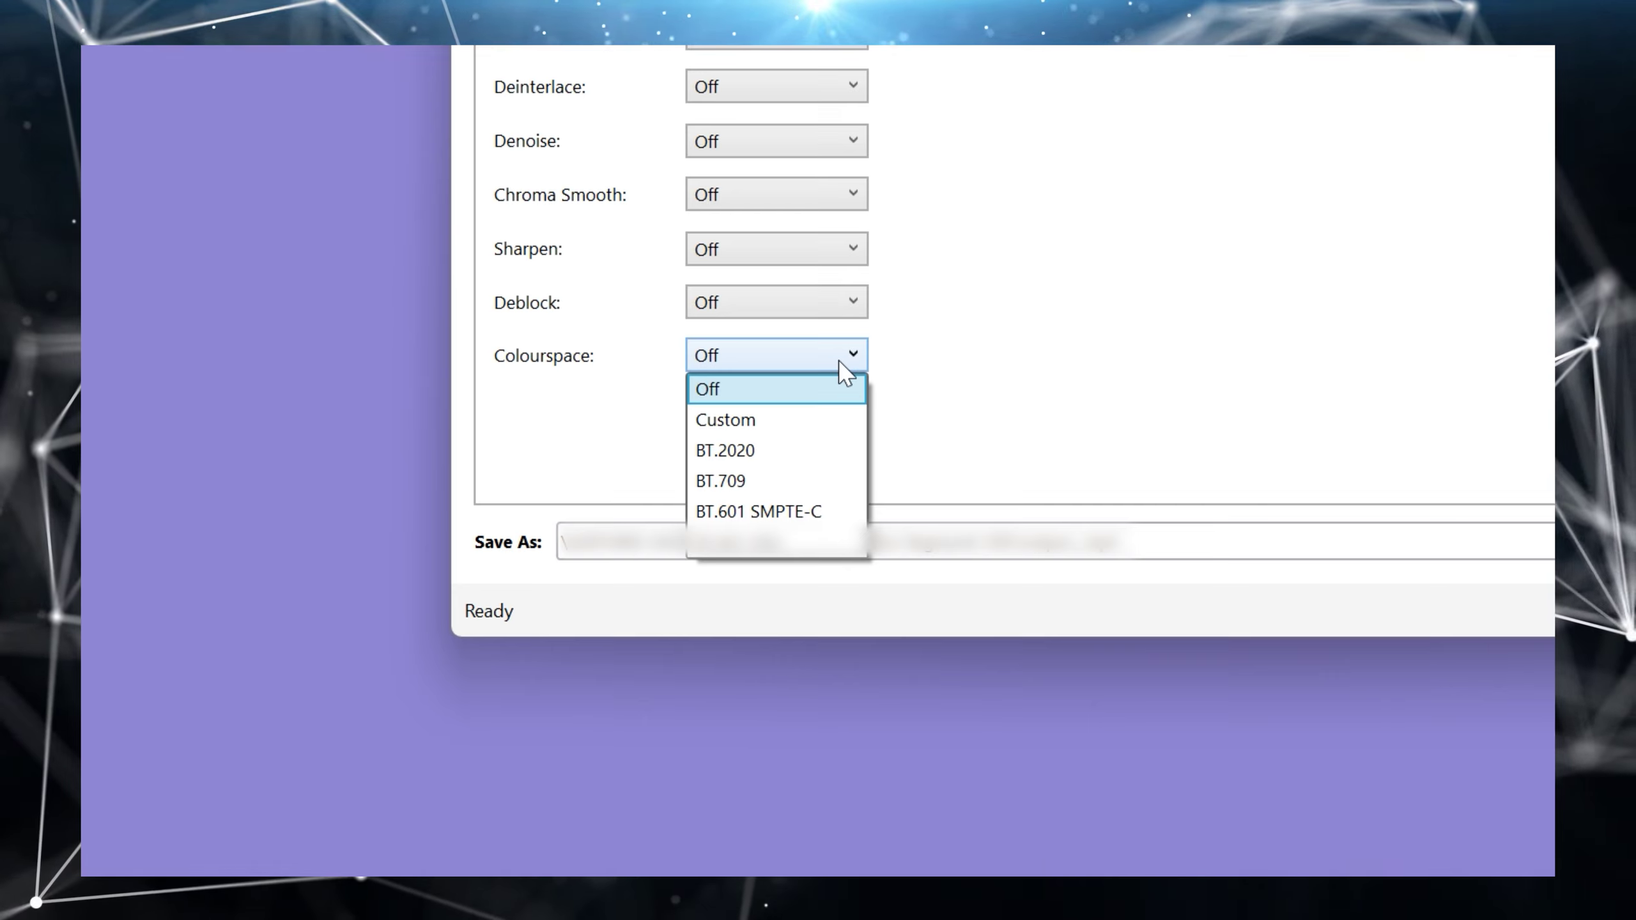
pyautogui.click(842, 369)
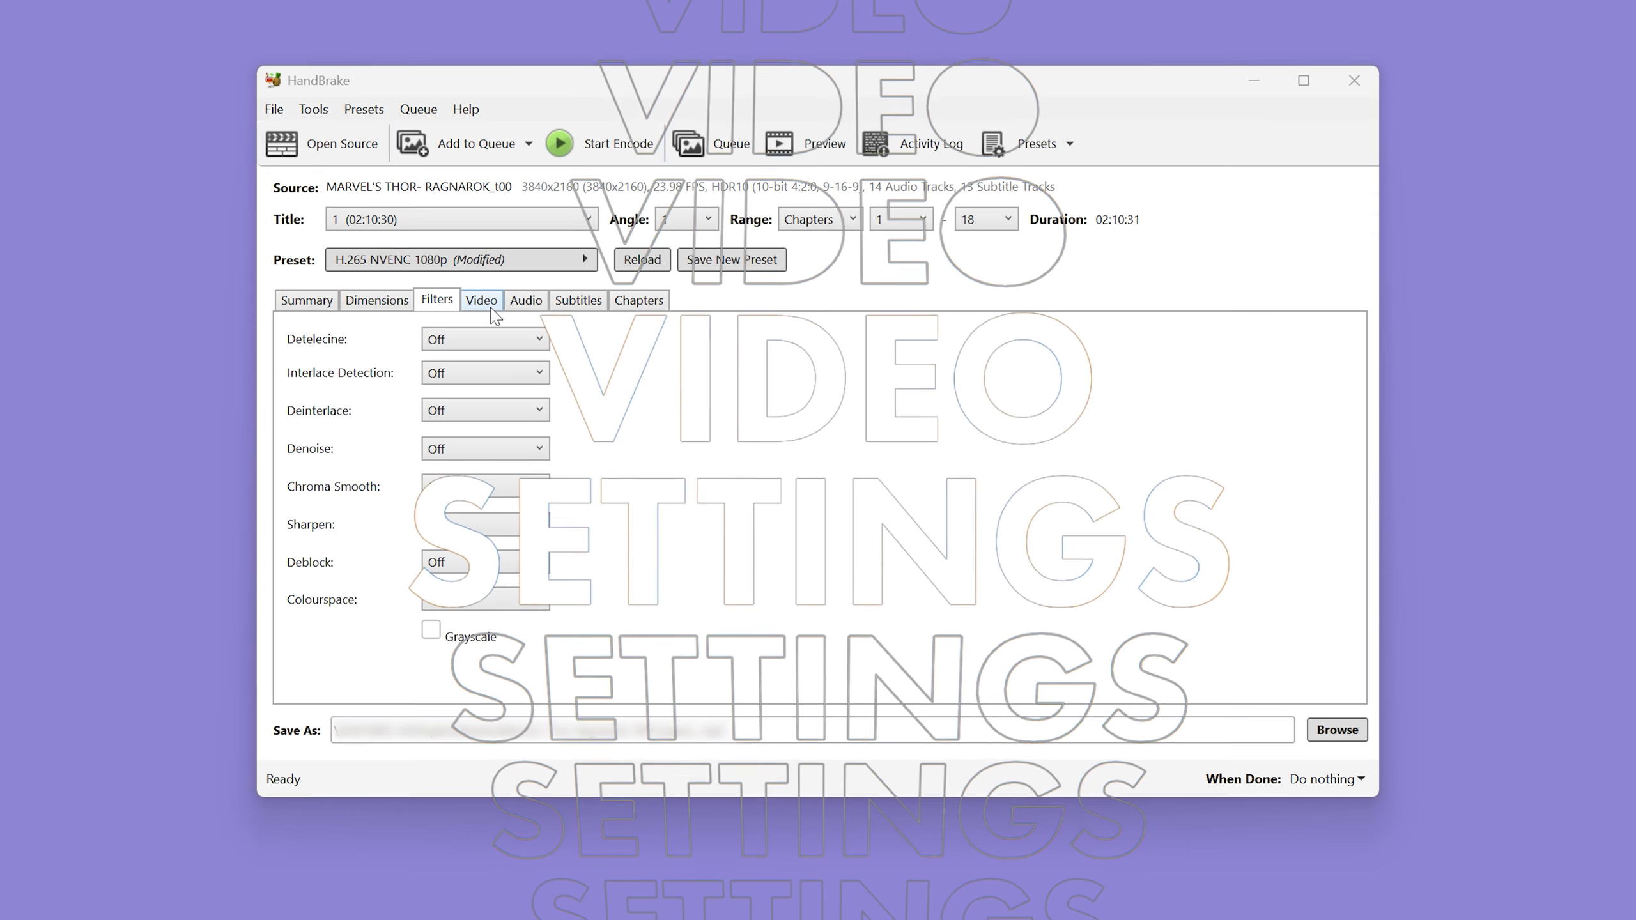
# Step: Show the video settings, set the video encoder to H.264 (x264), and view the list of encoders again
pyautogui.click(499, 310)
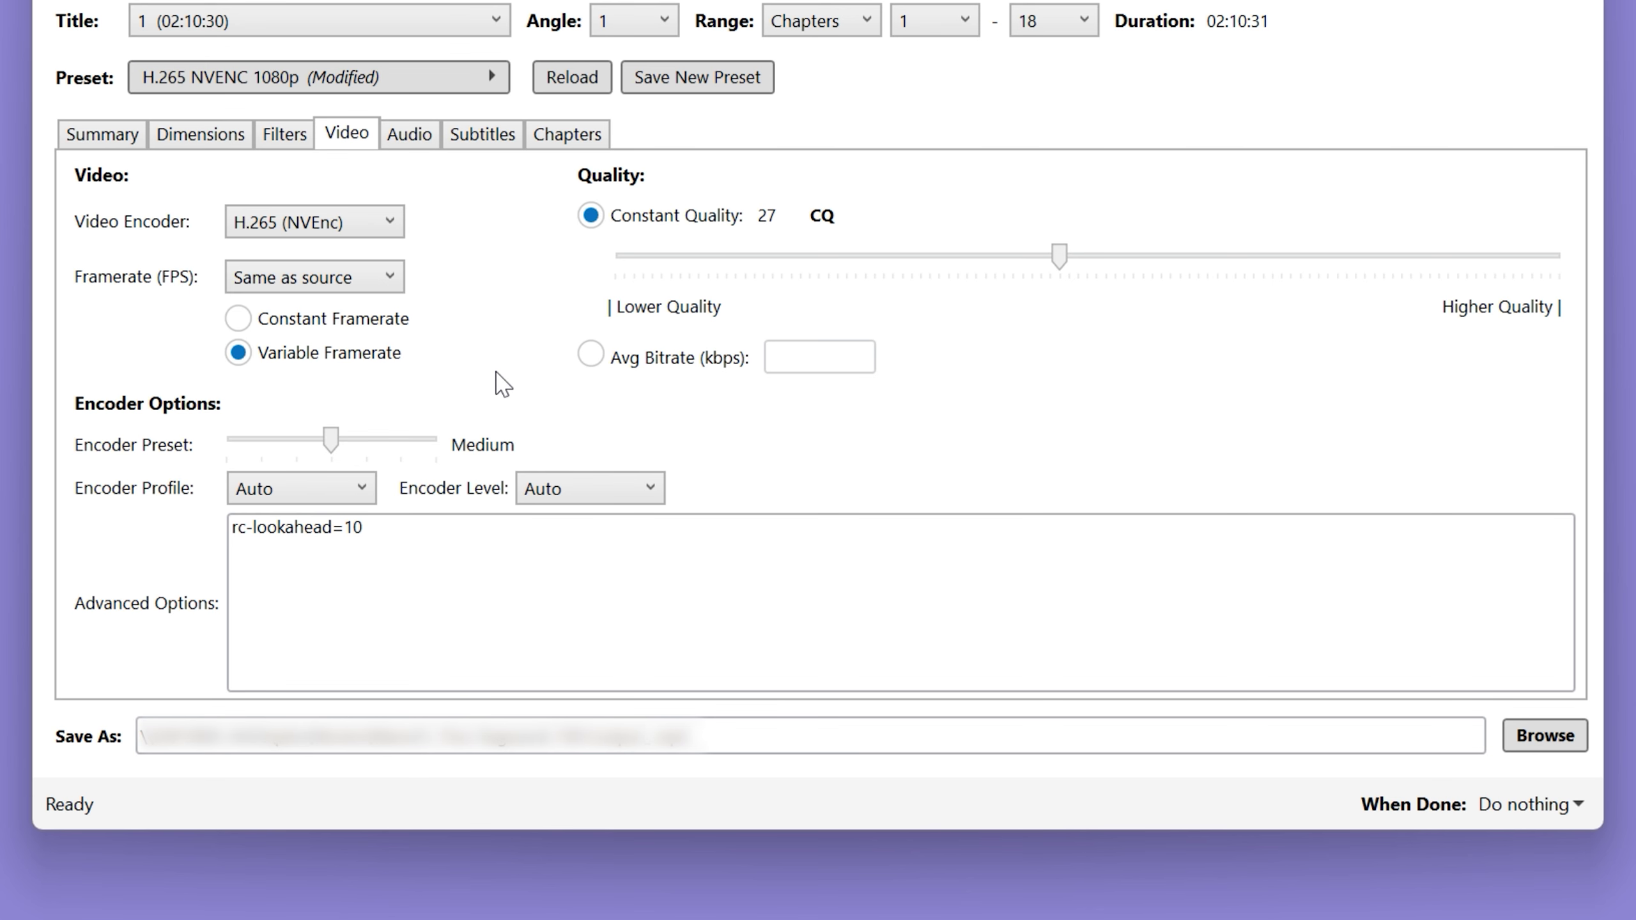
pyautogui.click(836, 222)
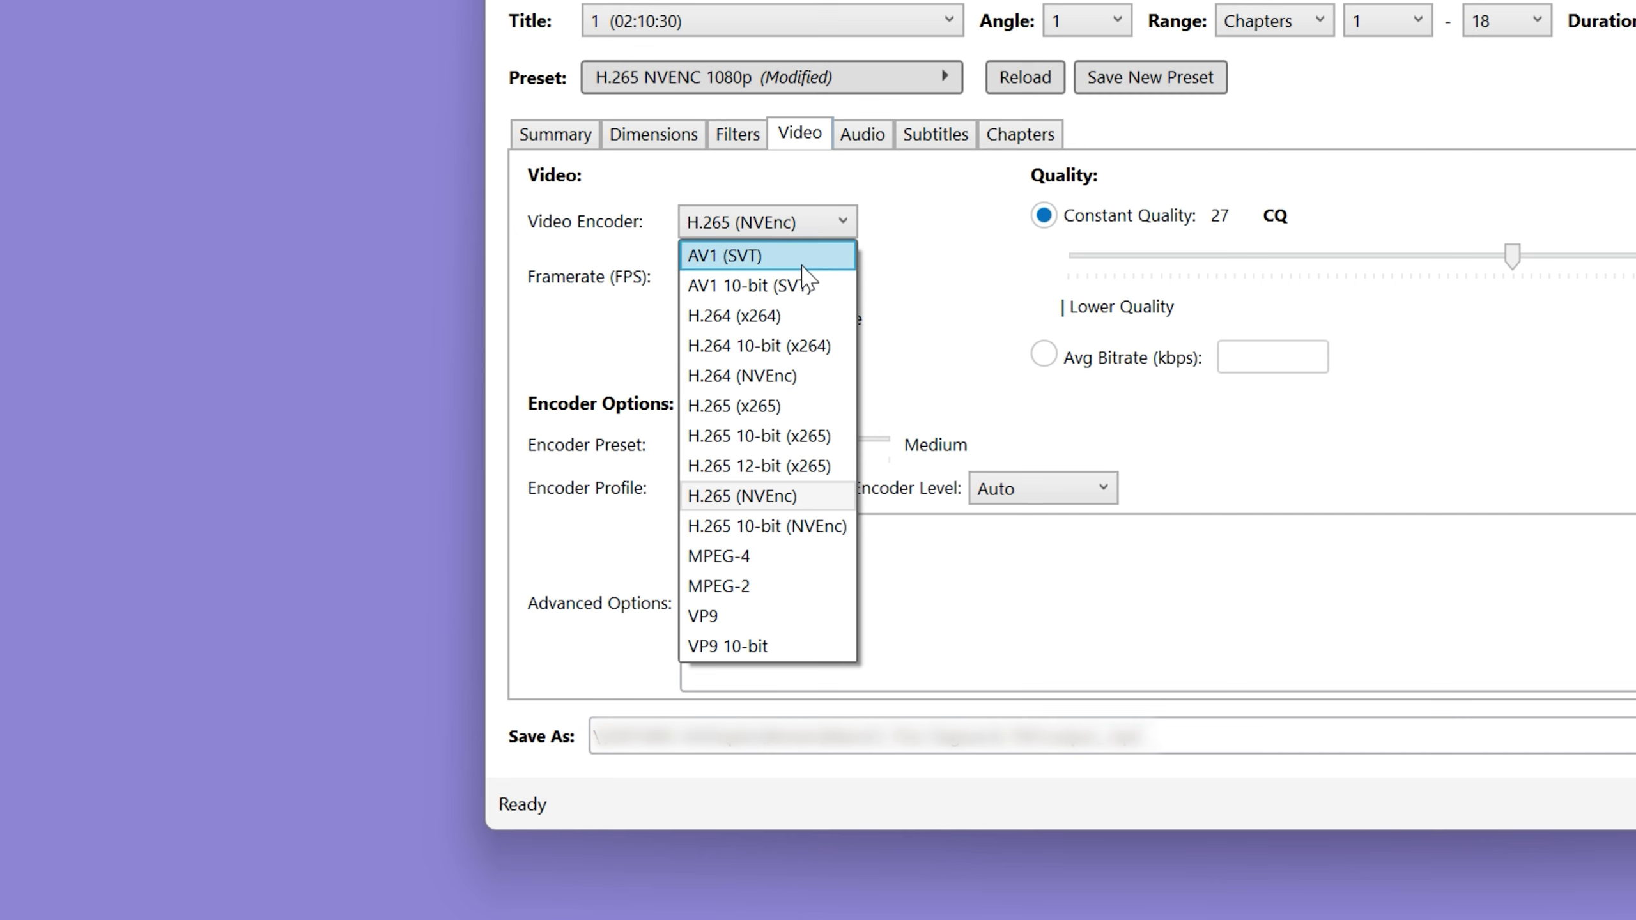
pyautogui.click(827, 335)
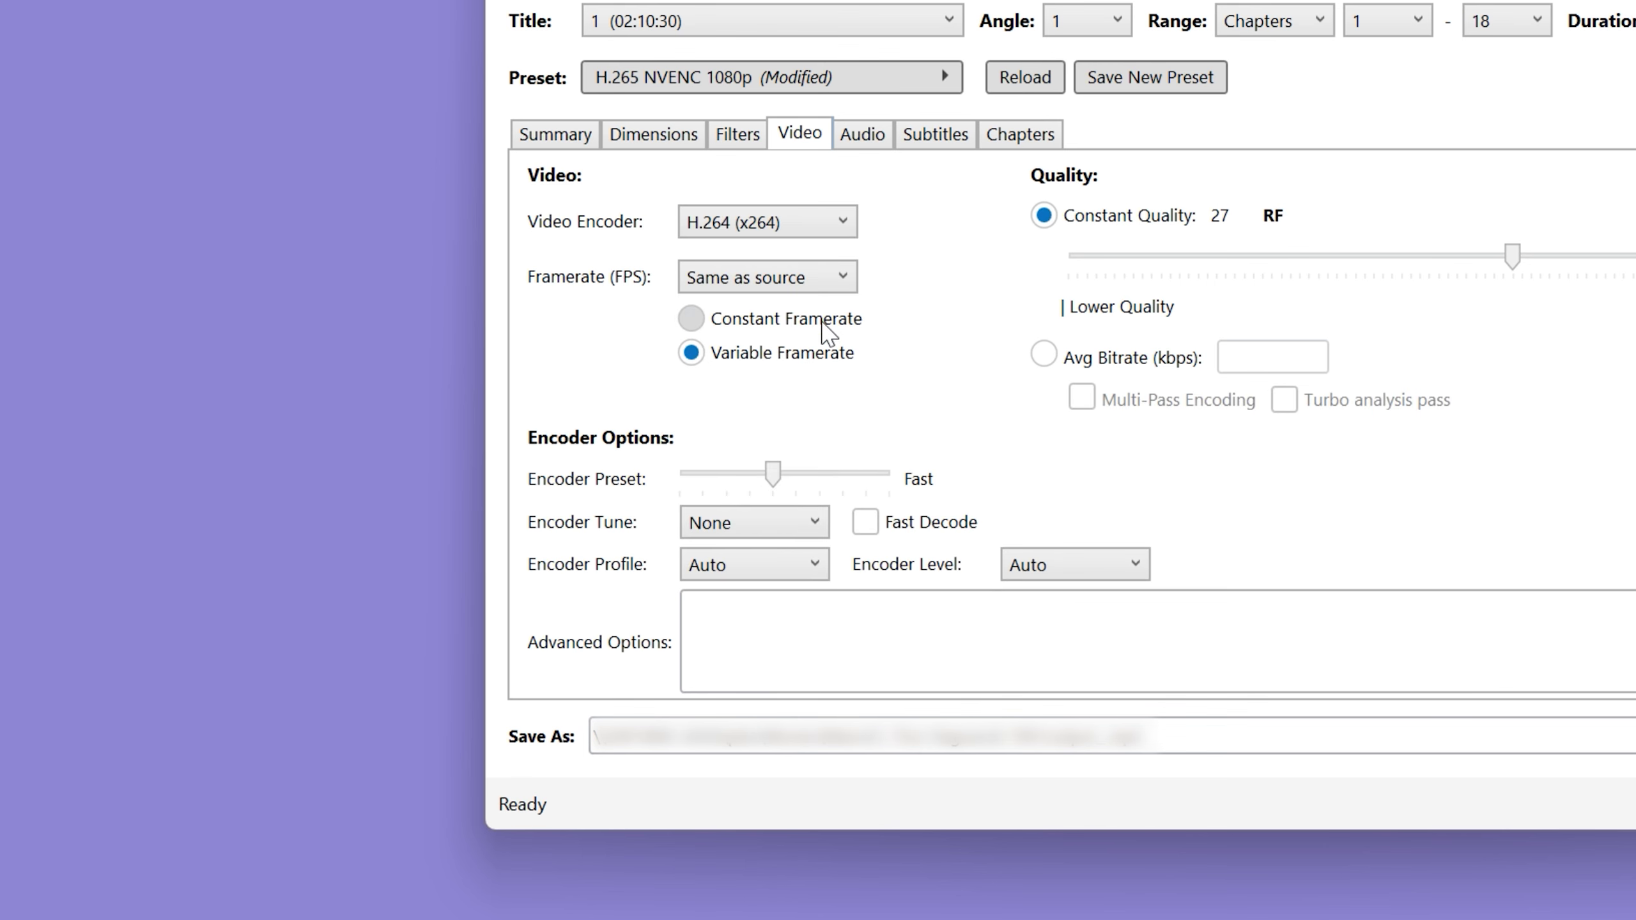
pyautogui.click(848, 225)
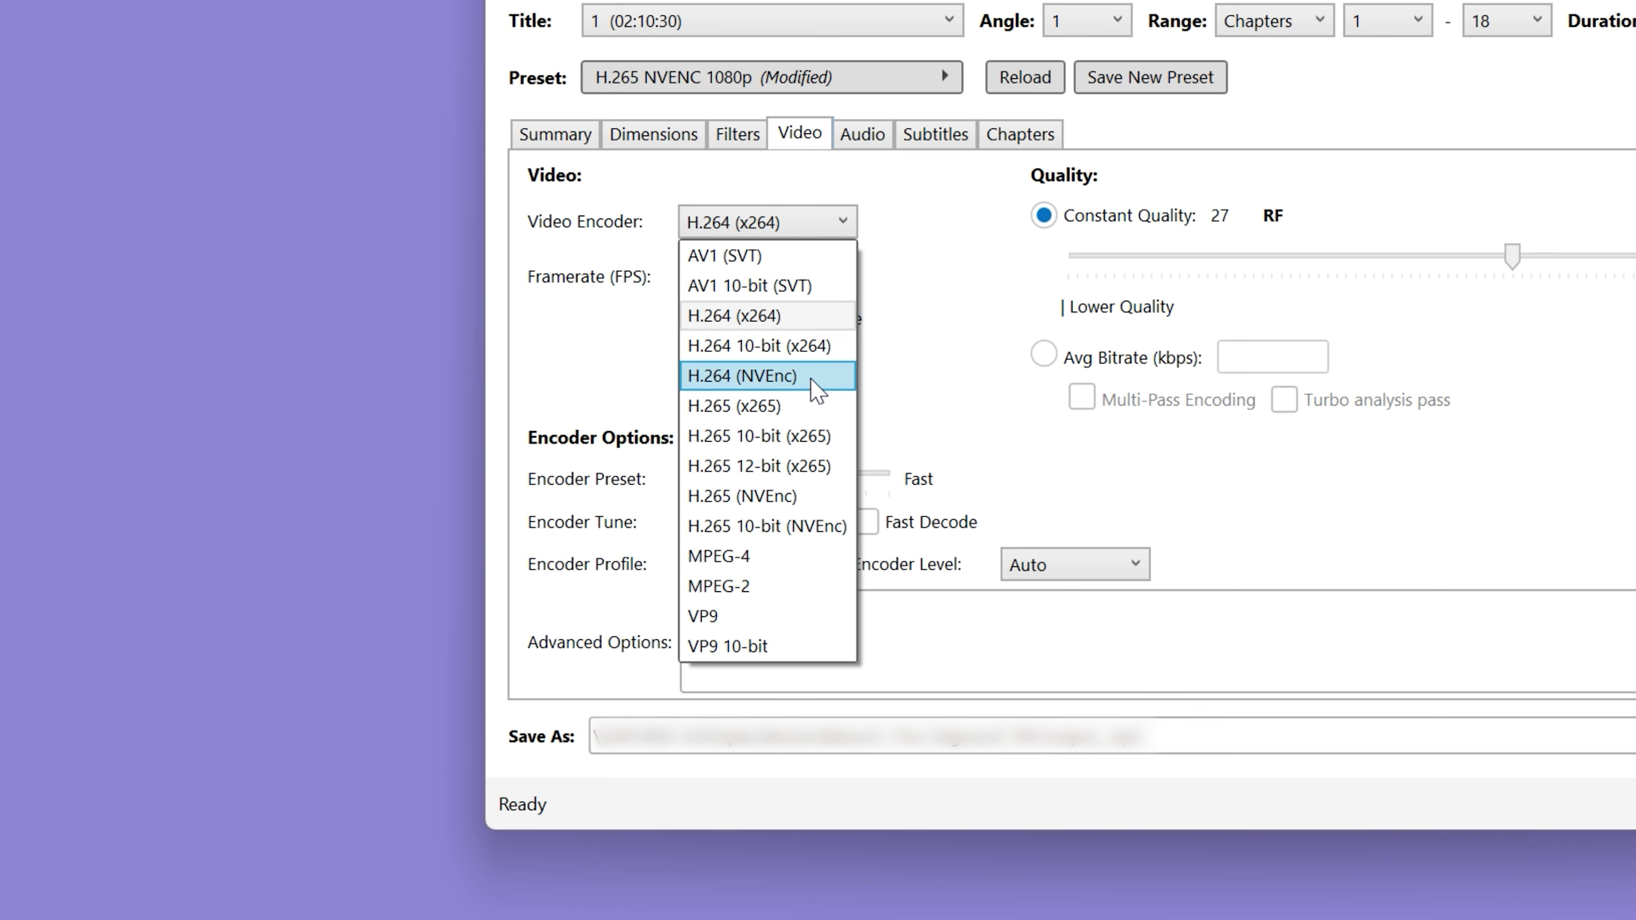
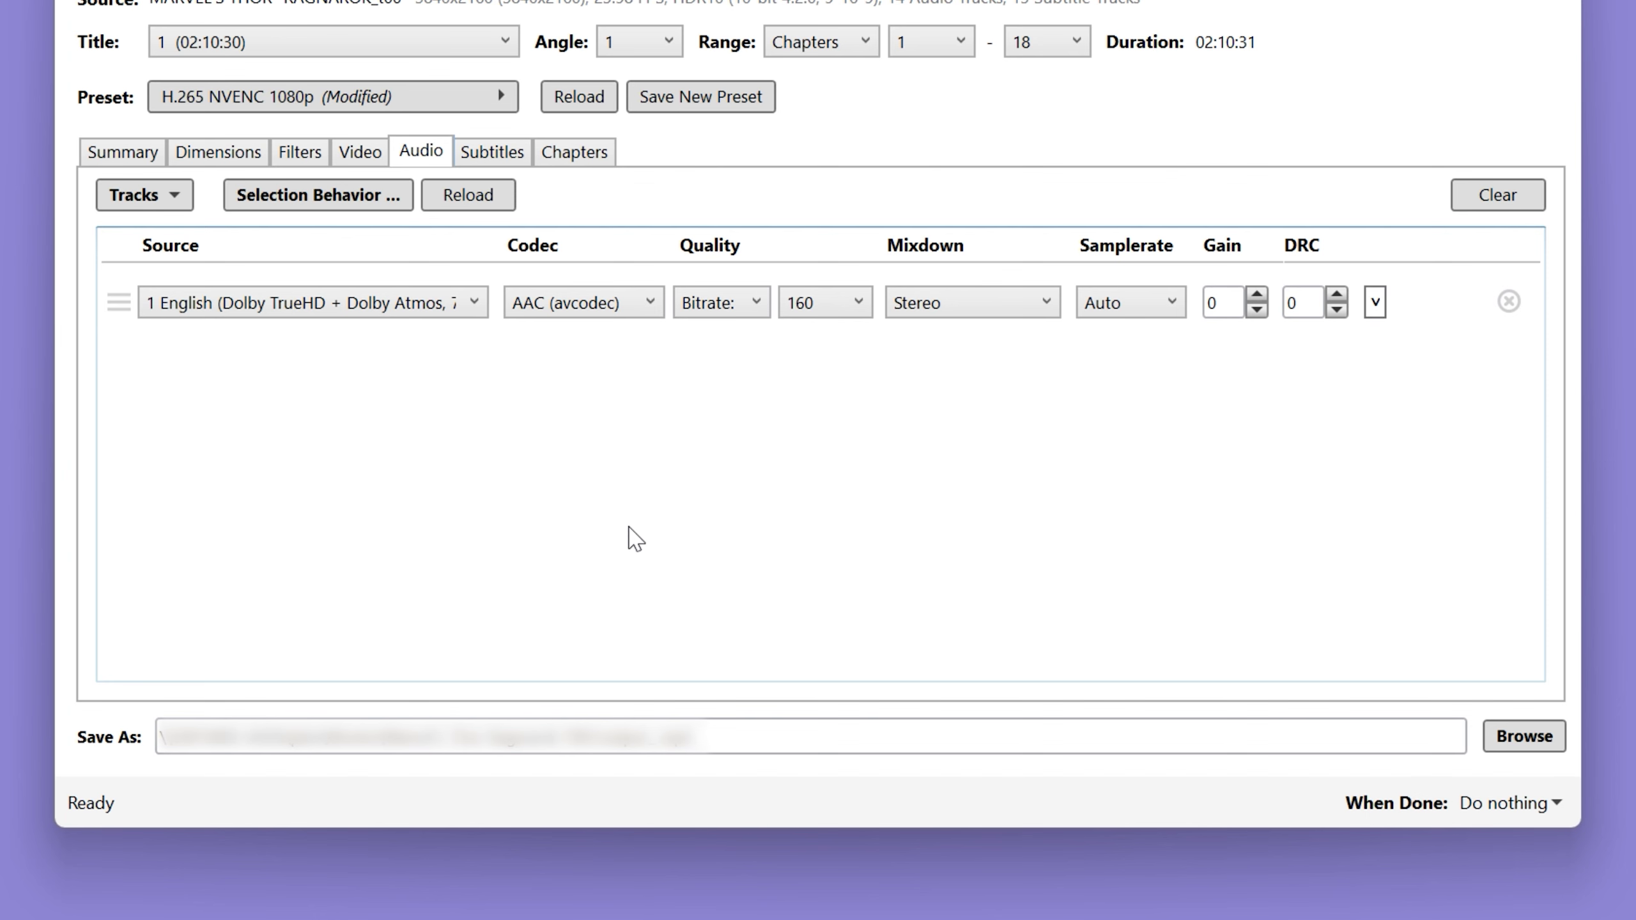
# Step: Check the codec and source choices of the first audio track, keeping AAC (avcodec) and the English Dolby TrueHD source
pyautogui.click(639, 303)
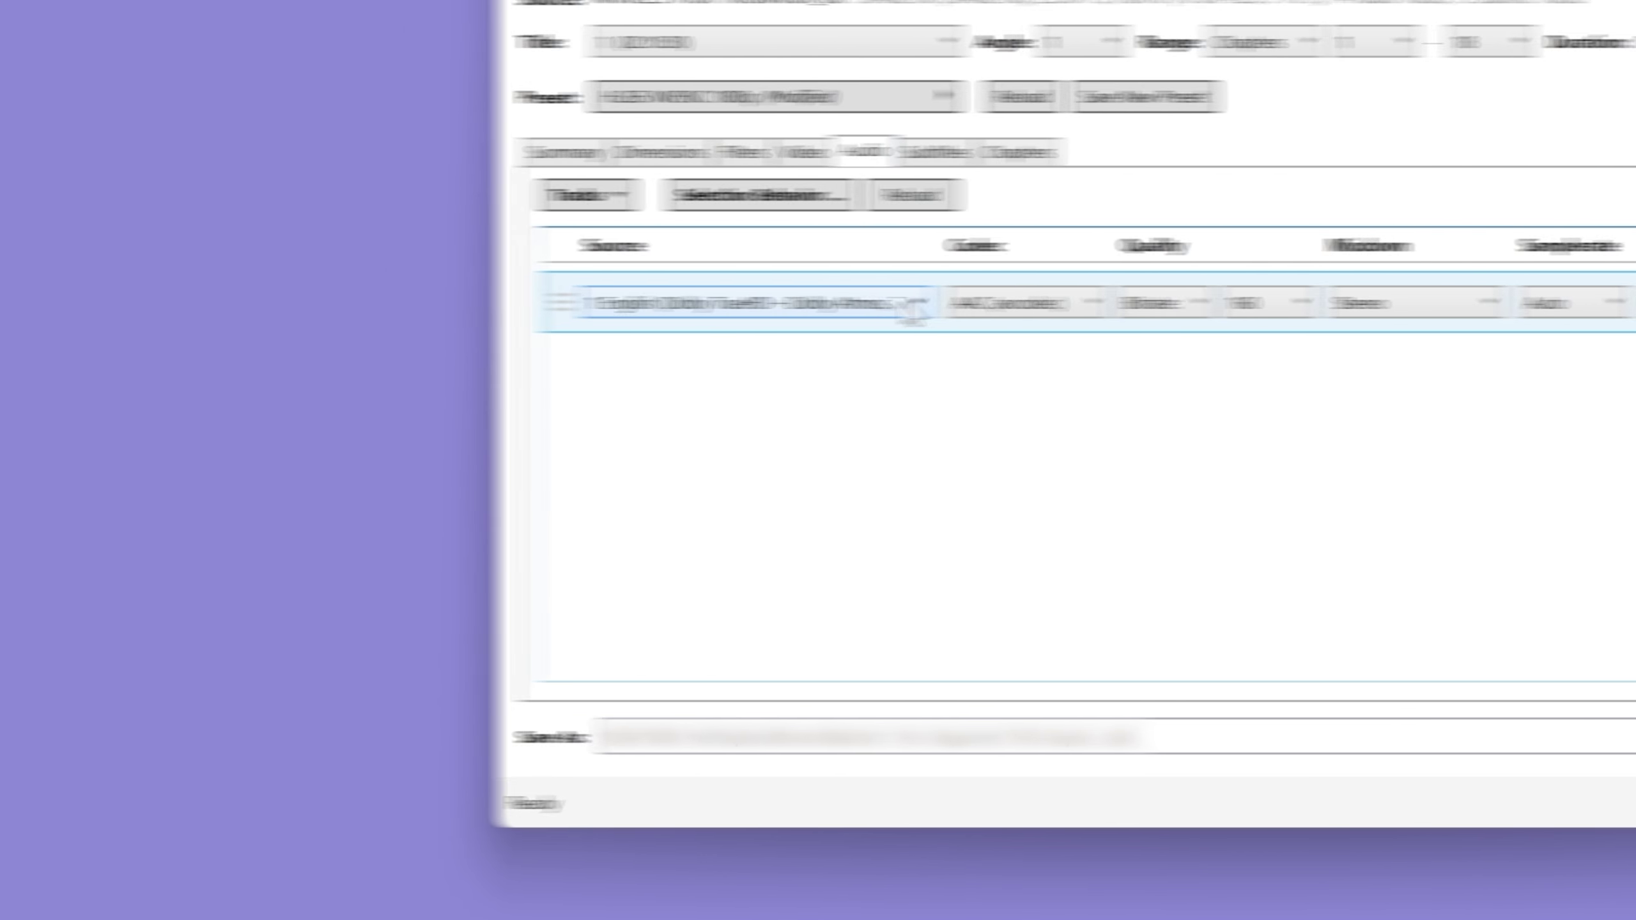
pyautogui.click(465, 303)
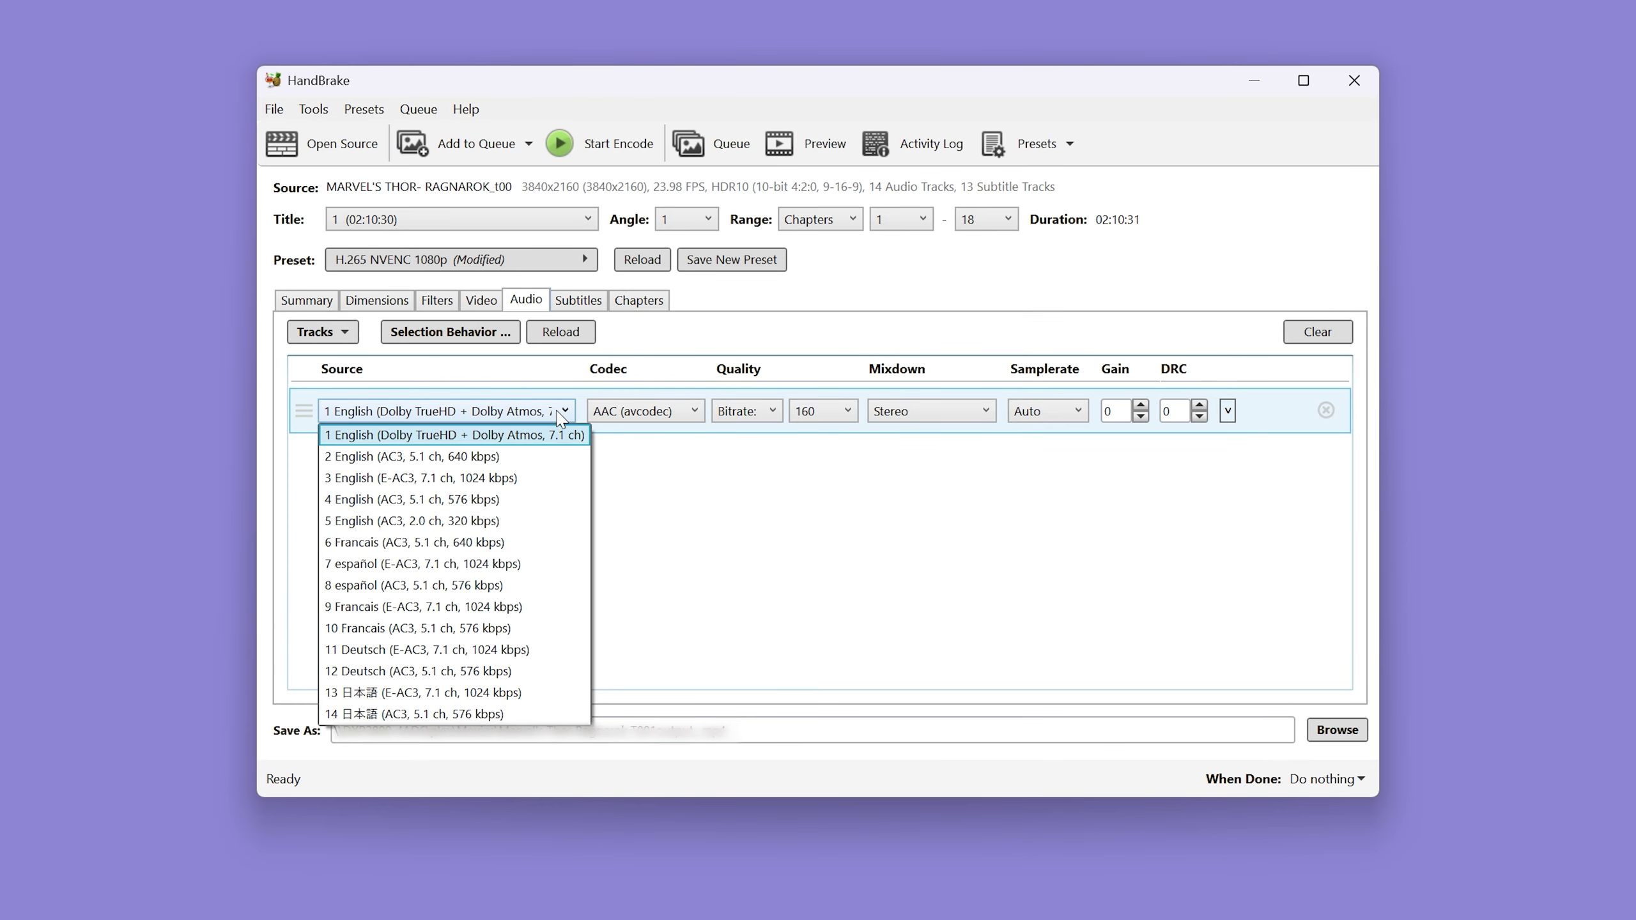
pyautogui.click(557, 413)
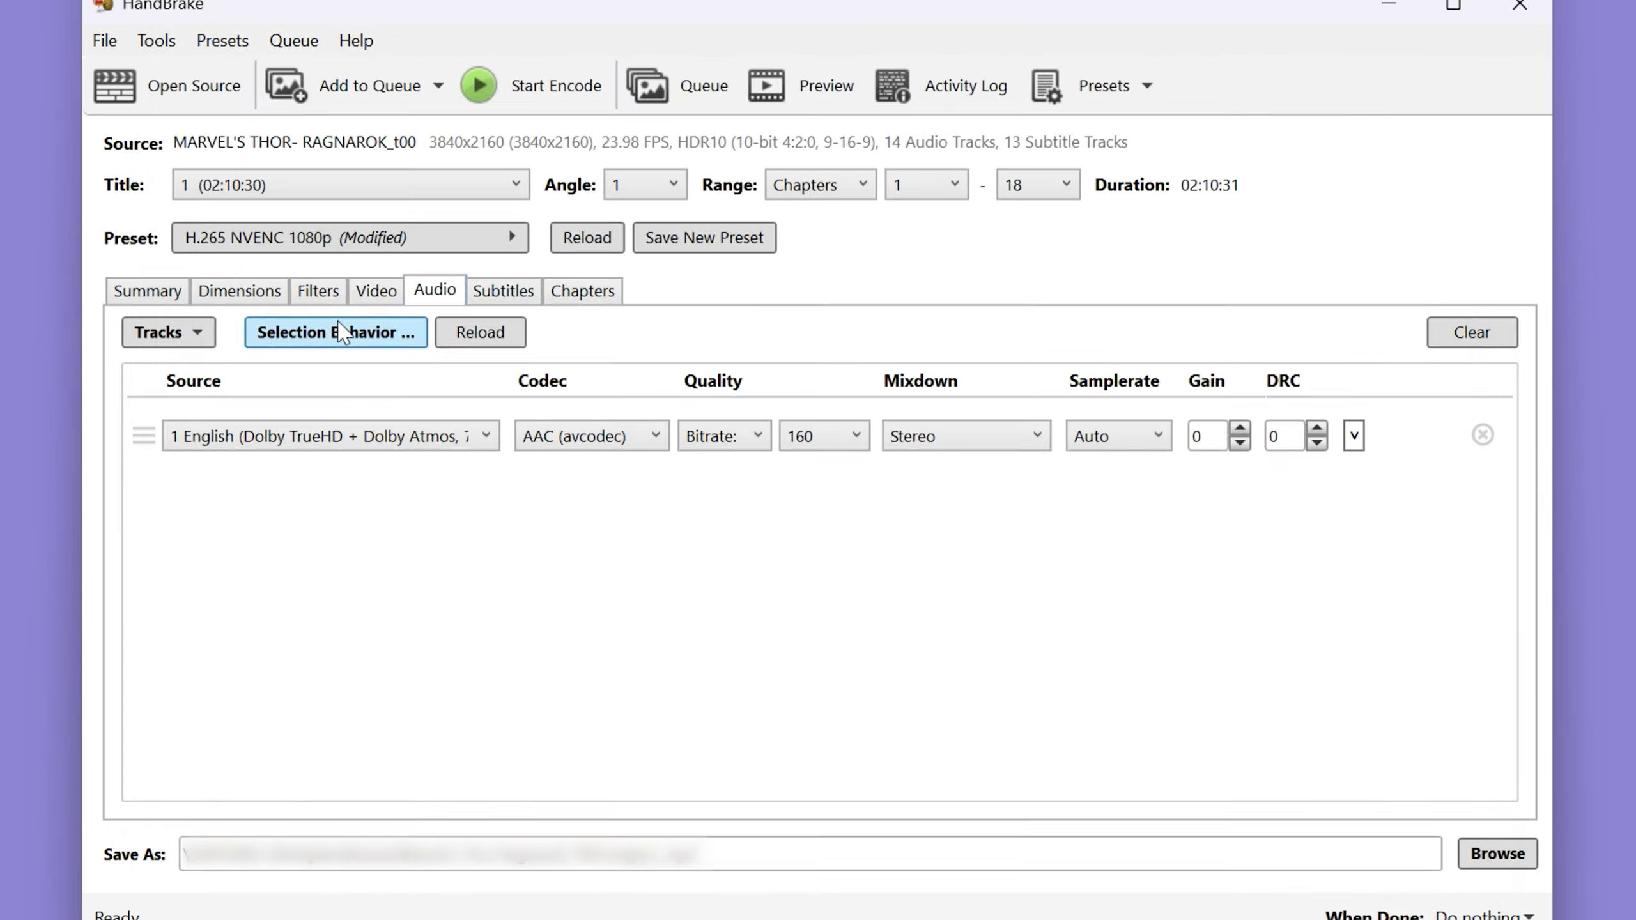
# Step: Look through the languages in the automatic audio selection defaults and allow Auto Passthru of DTS-HD
pyautogui.click(798, 462)
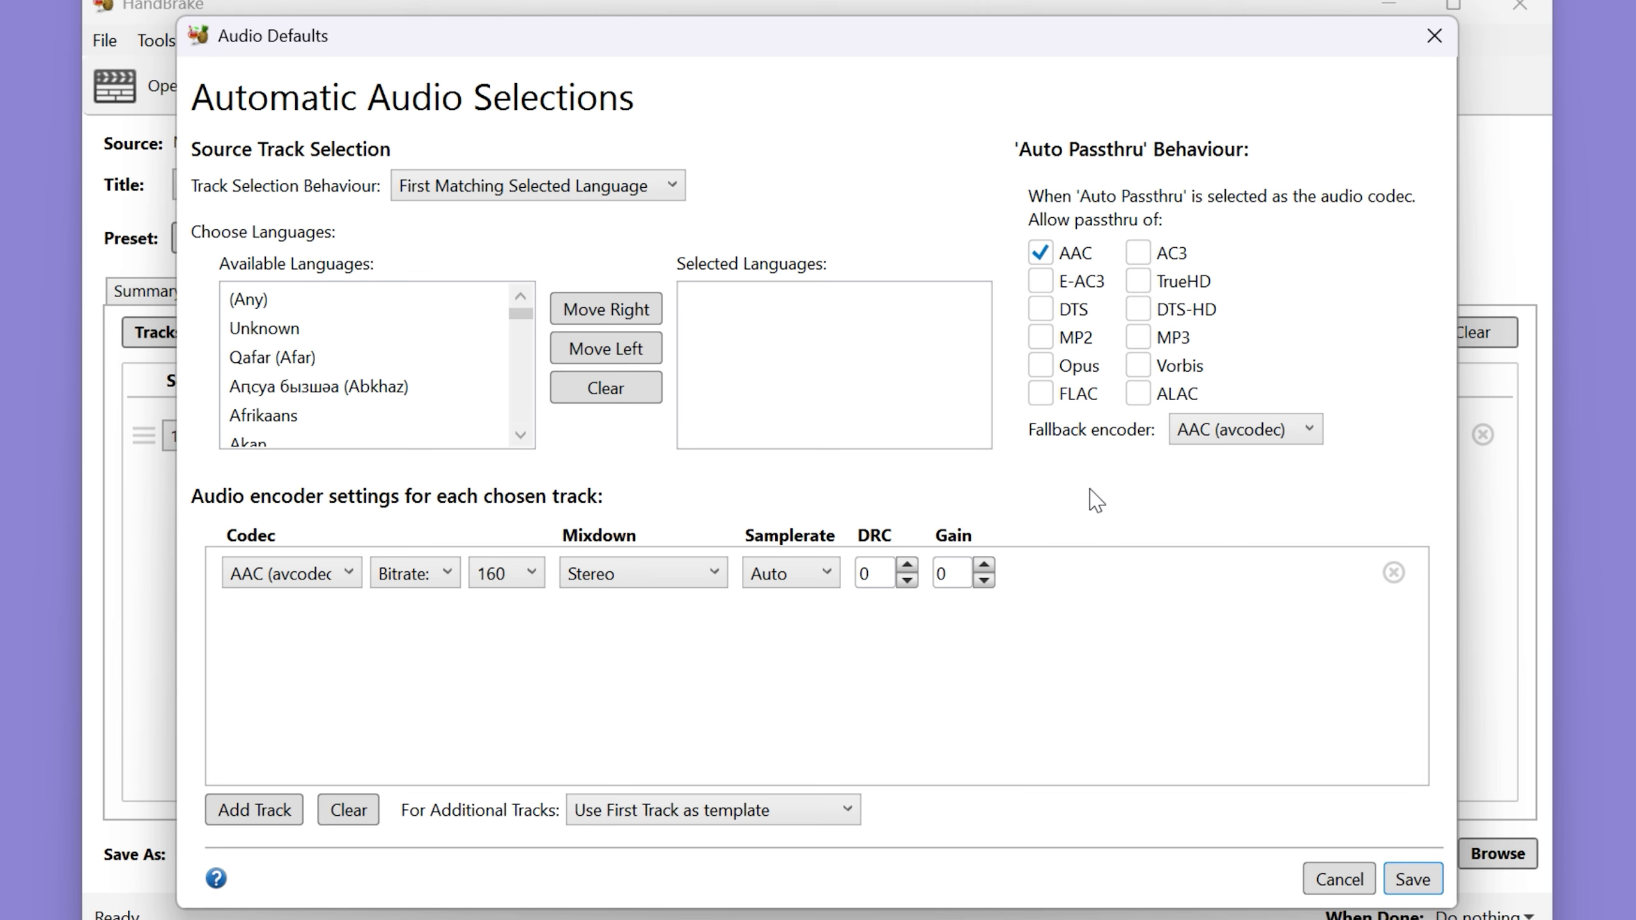
pyautogui.scroll(-15, 512, 349)
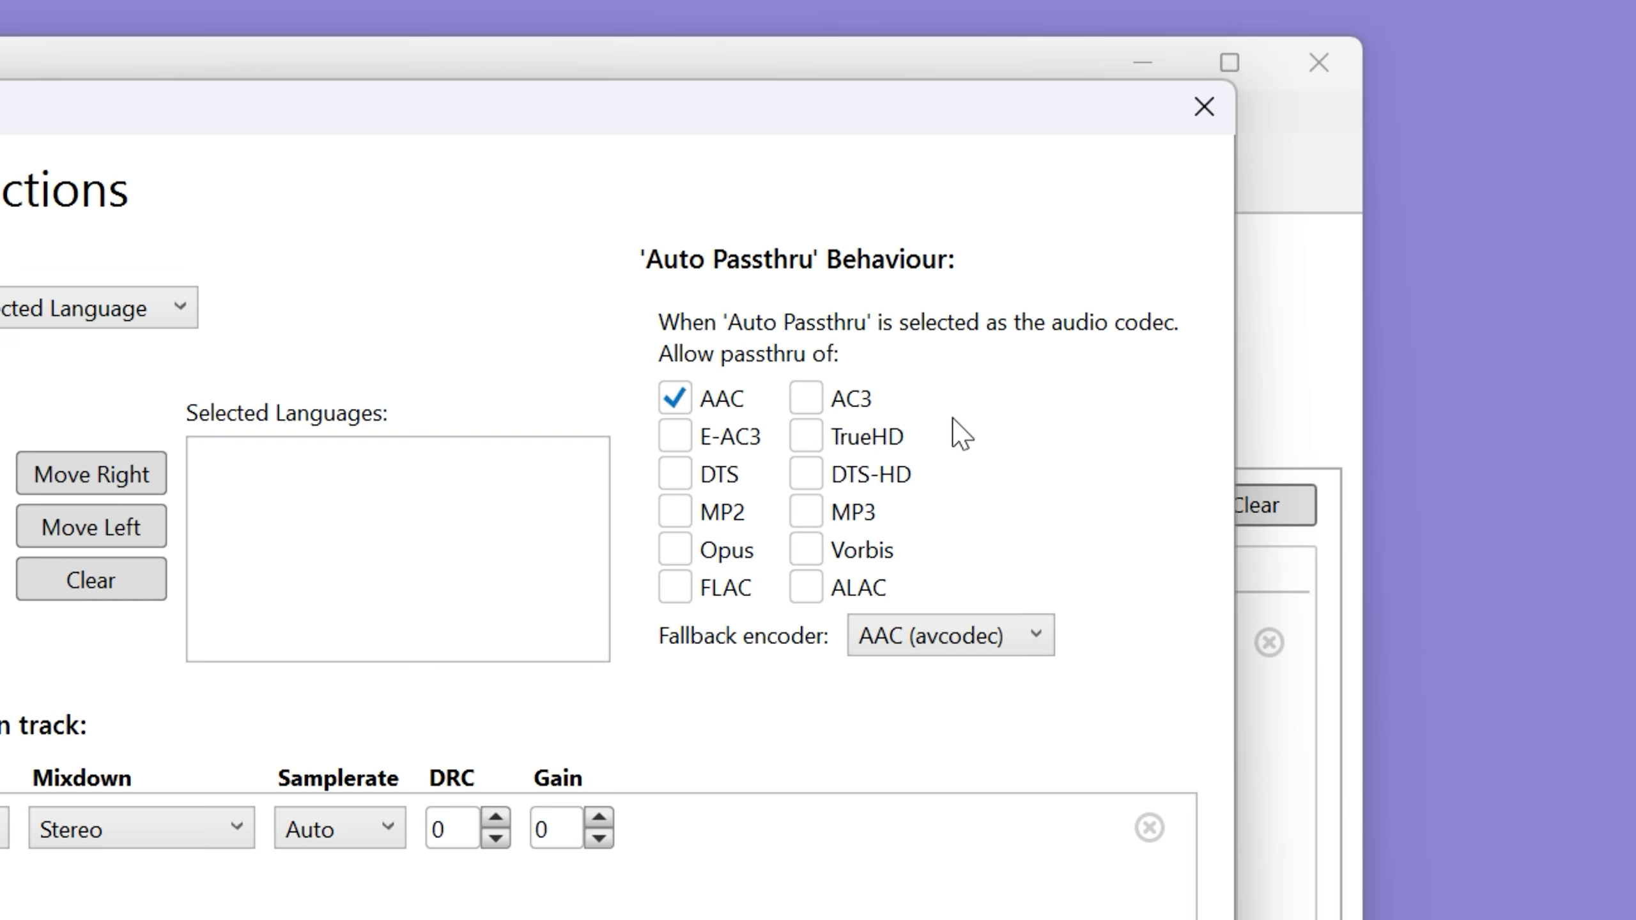
pyautogui.click(805, 478)
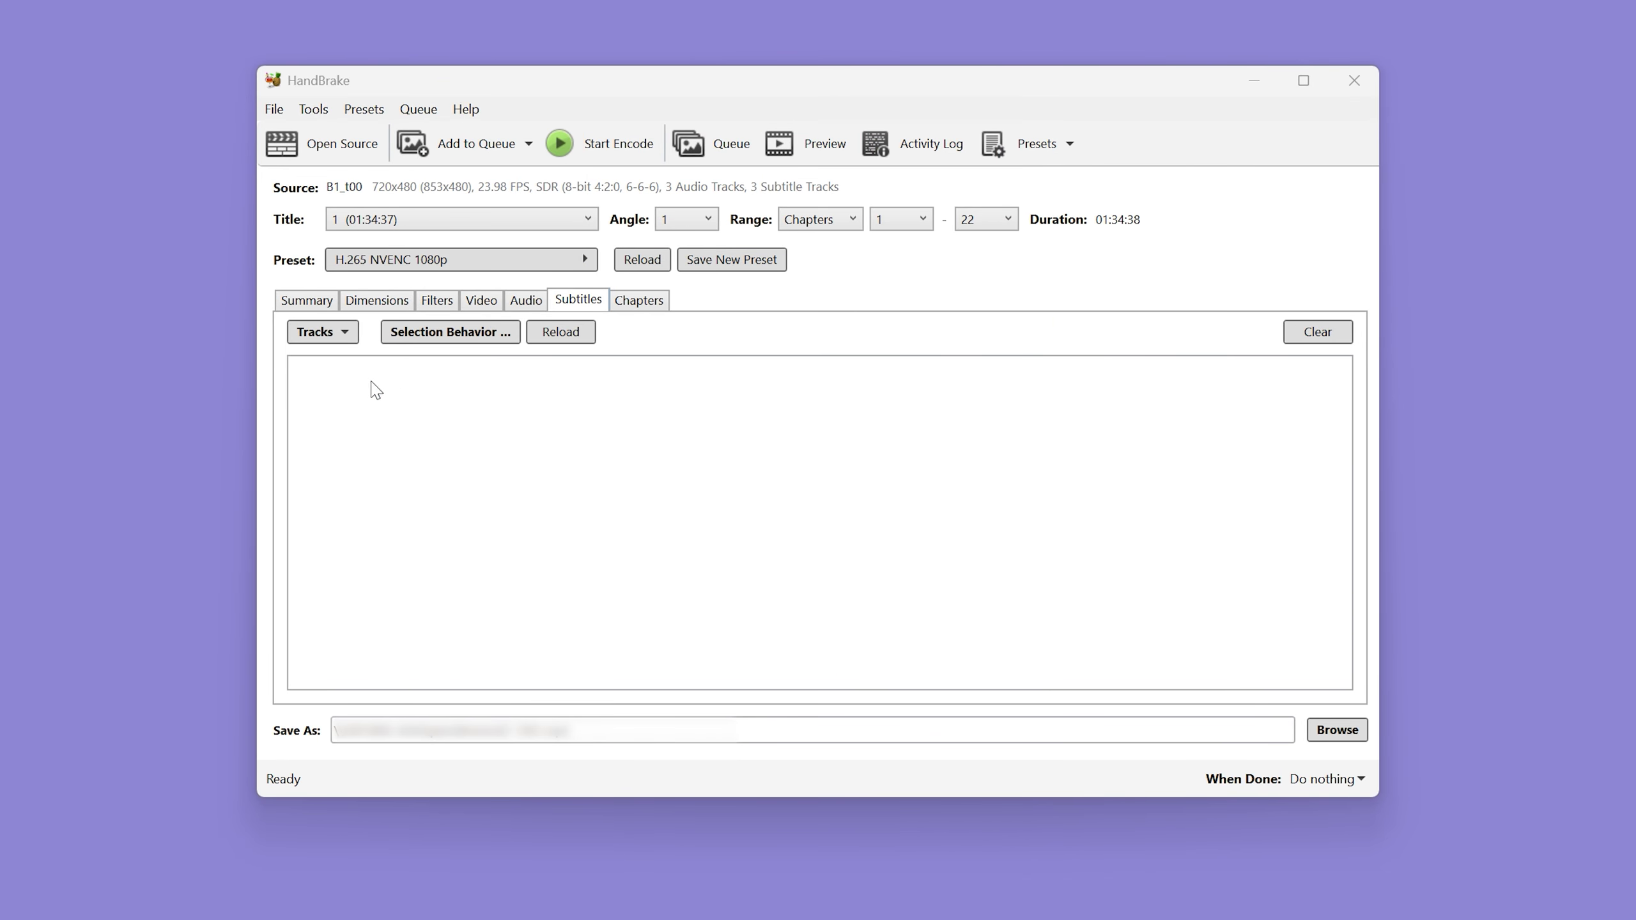
# Step: Add all remaining subtitle tracks for B1_t00 and browse the available languages in the automatic subtitle selection defaults
pyautogui.click(329, 334)
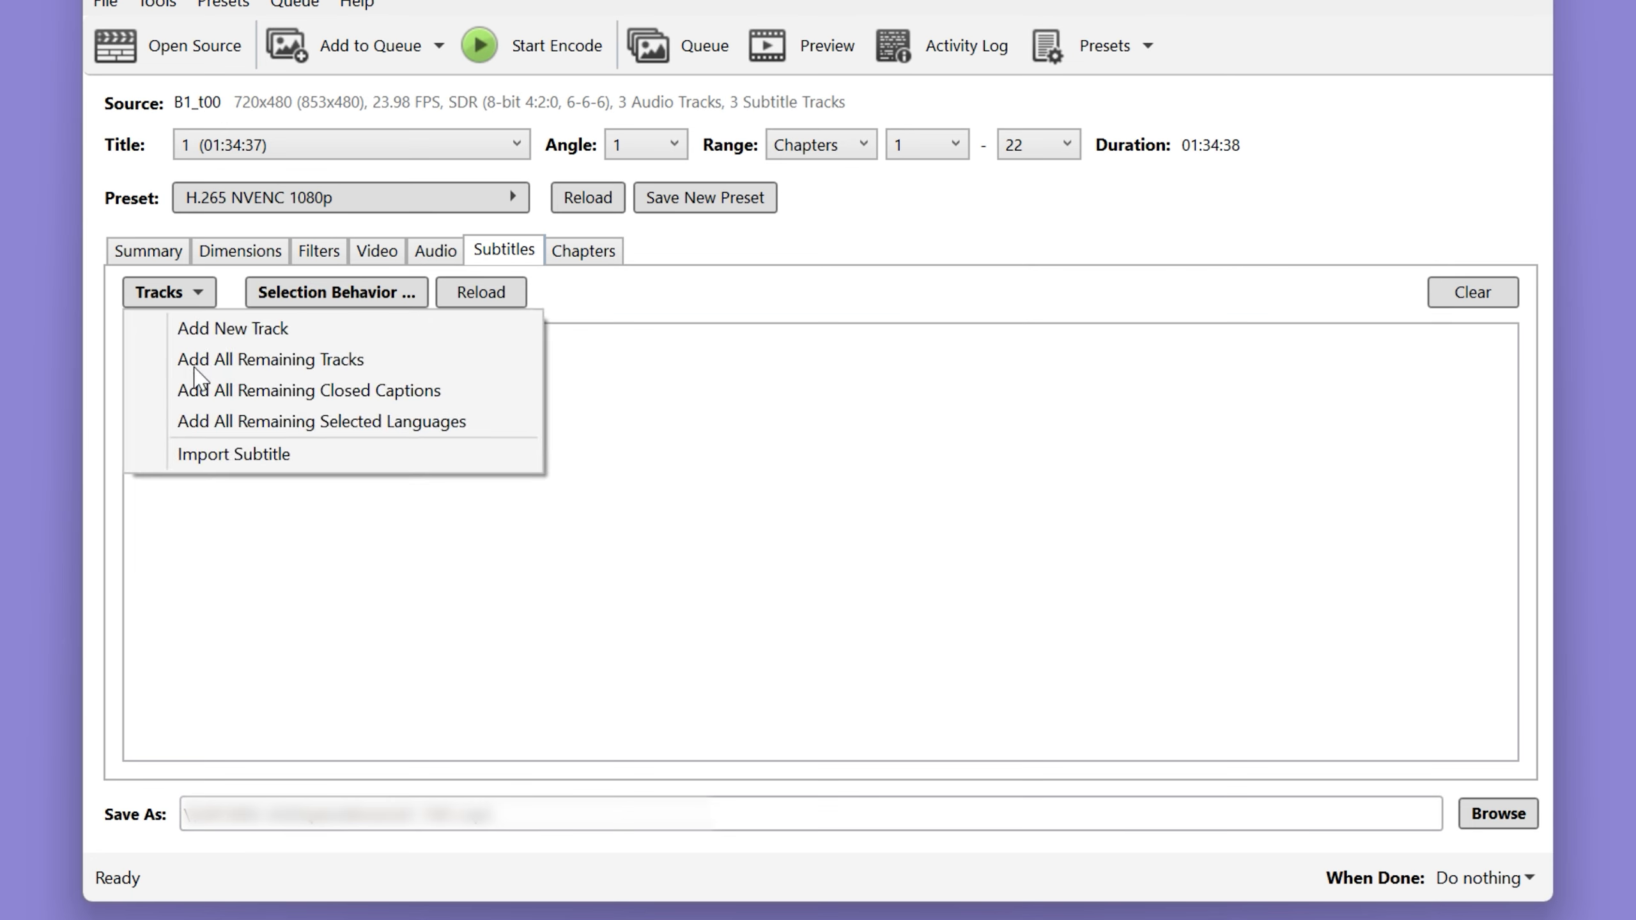
pyautogui.click(348, 384)
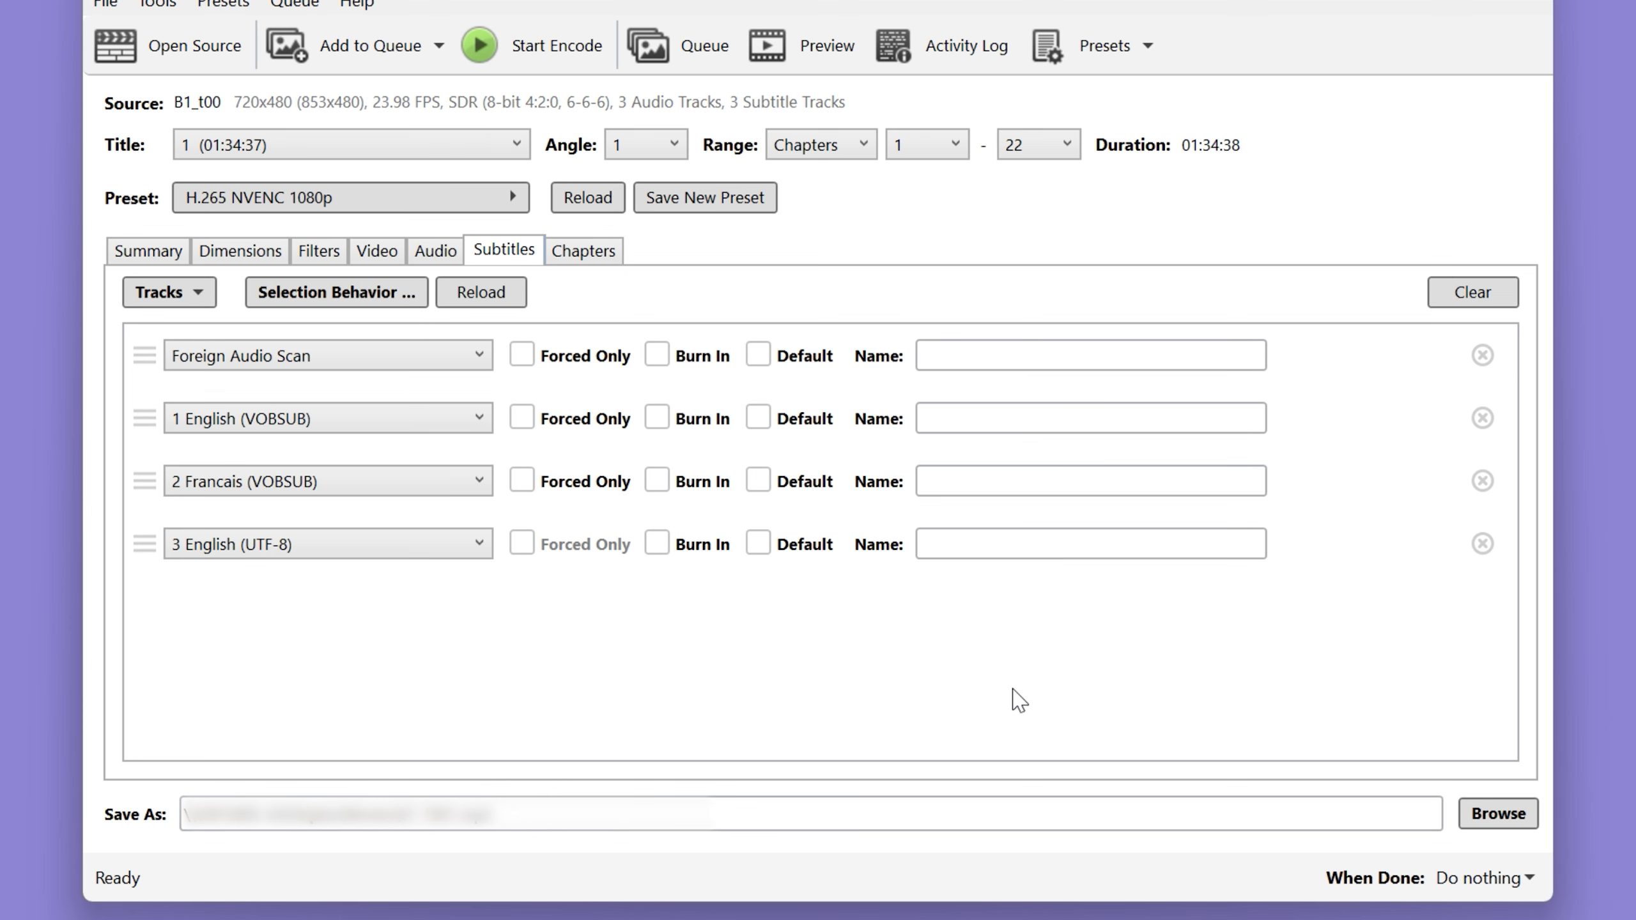
pyautogui.click(336, 292)
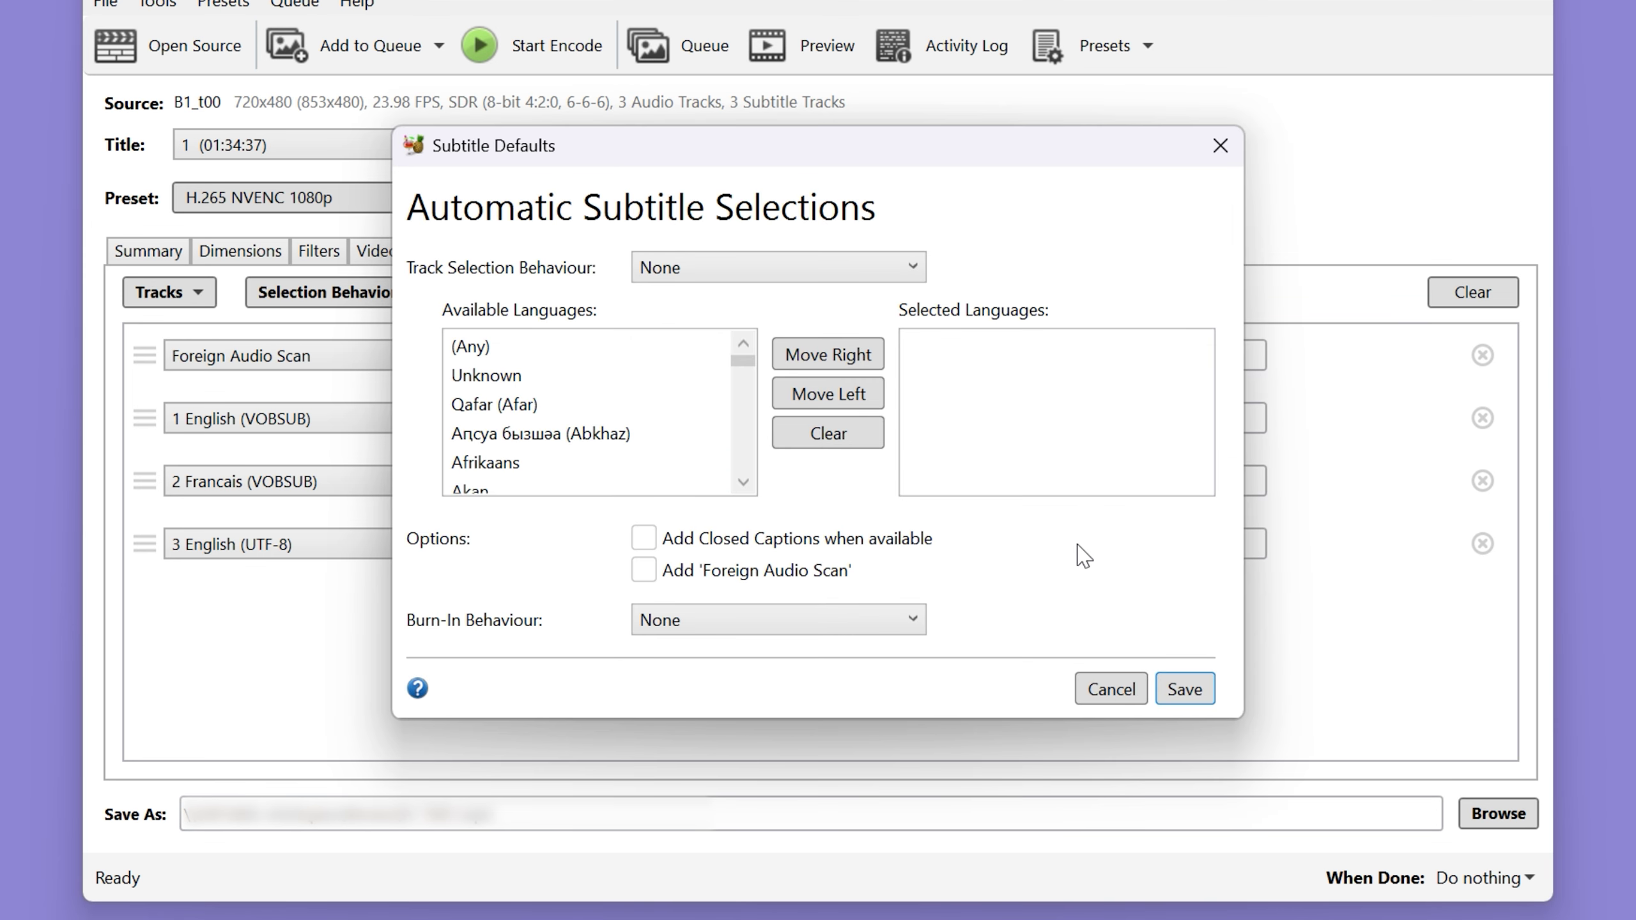
pyautogui.scroll(-9, 615, 417)
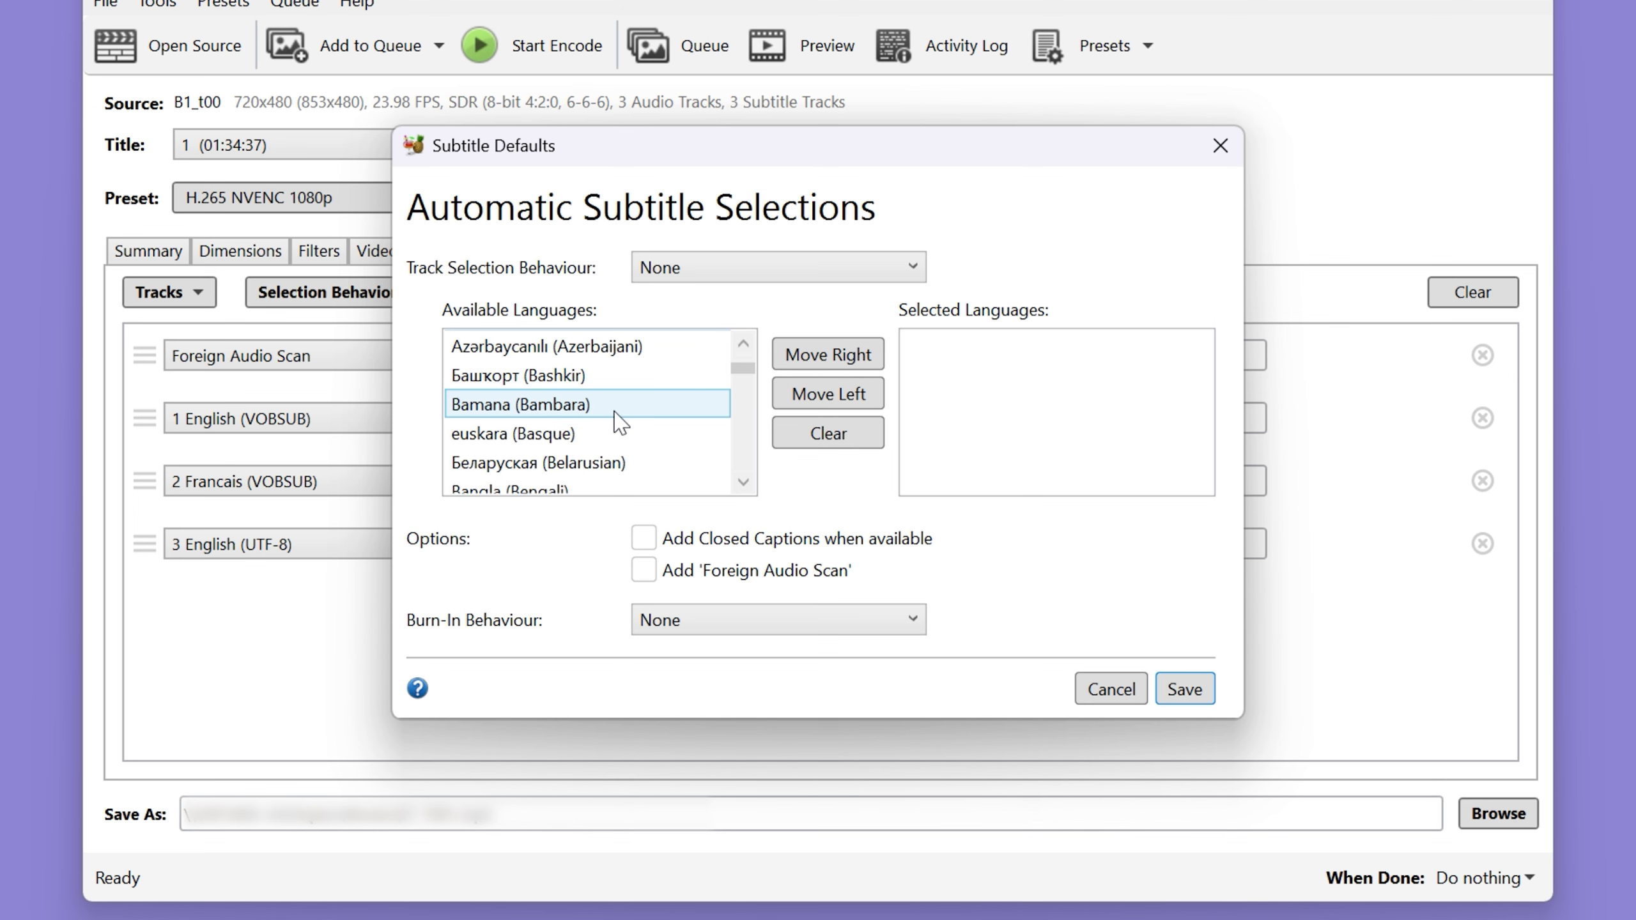
pyautogui.scroll(8, 621, 423)
pyautogui.scroll(1, 616, 416)
# Step: Enable adding closed captions when available and adding 'Foreign Audio Scan', and show the Burn-In Behaviour choices
pyautogui.click(822, 543)
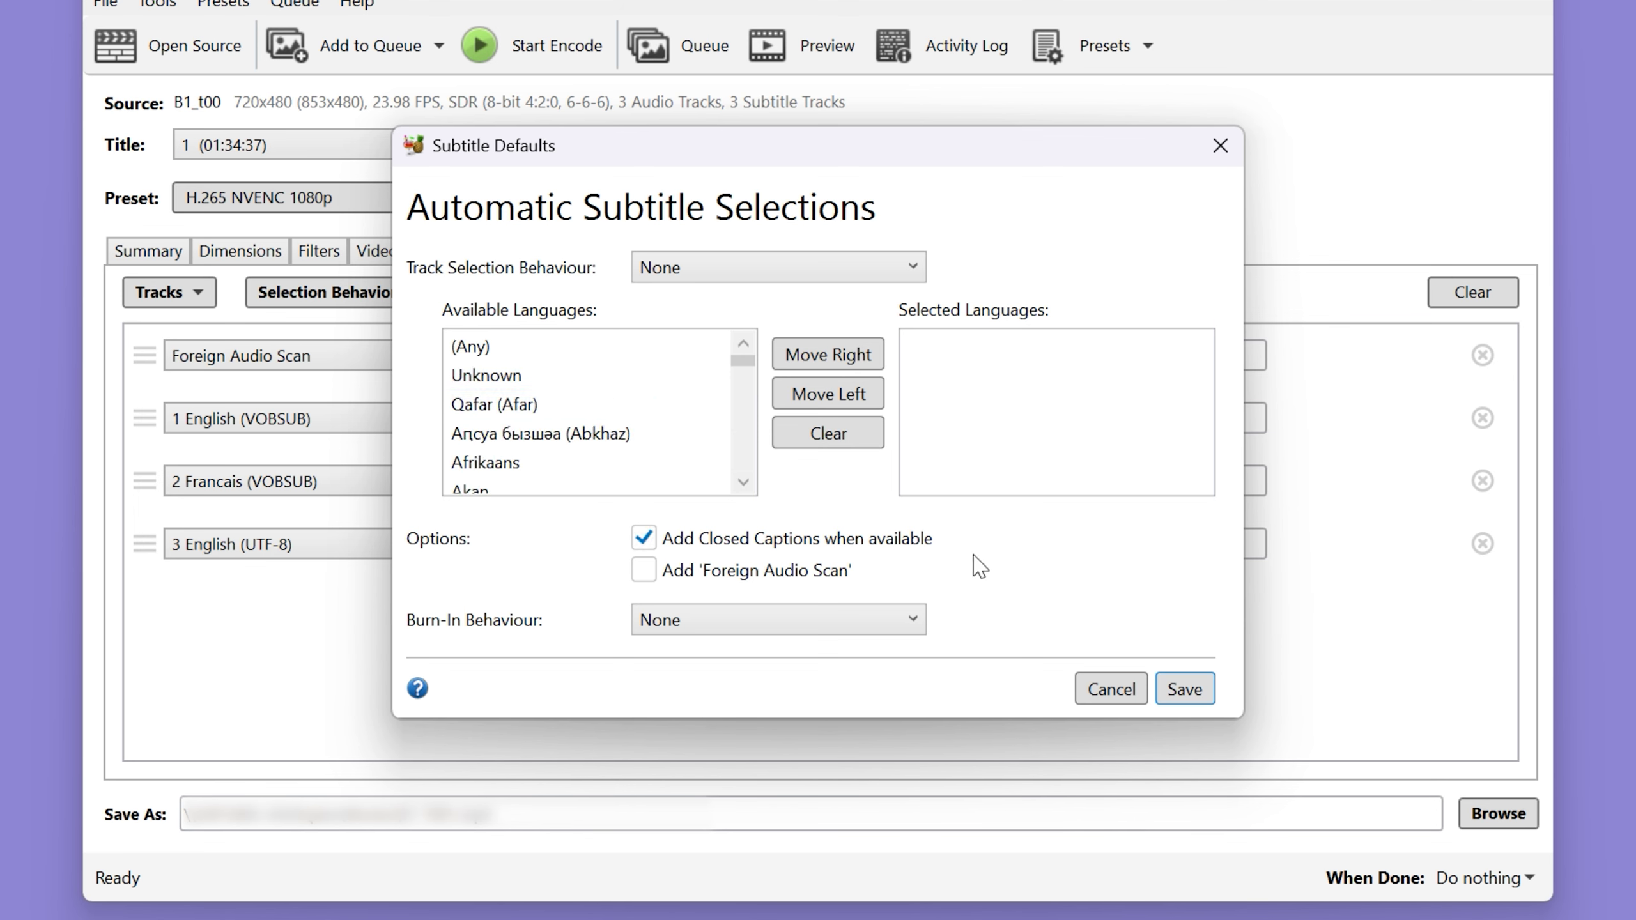
pyautogui.click(799, 572)
pyautogui.moveTo(919, 641)
pyautogui.click(914, 622)
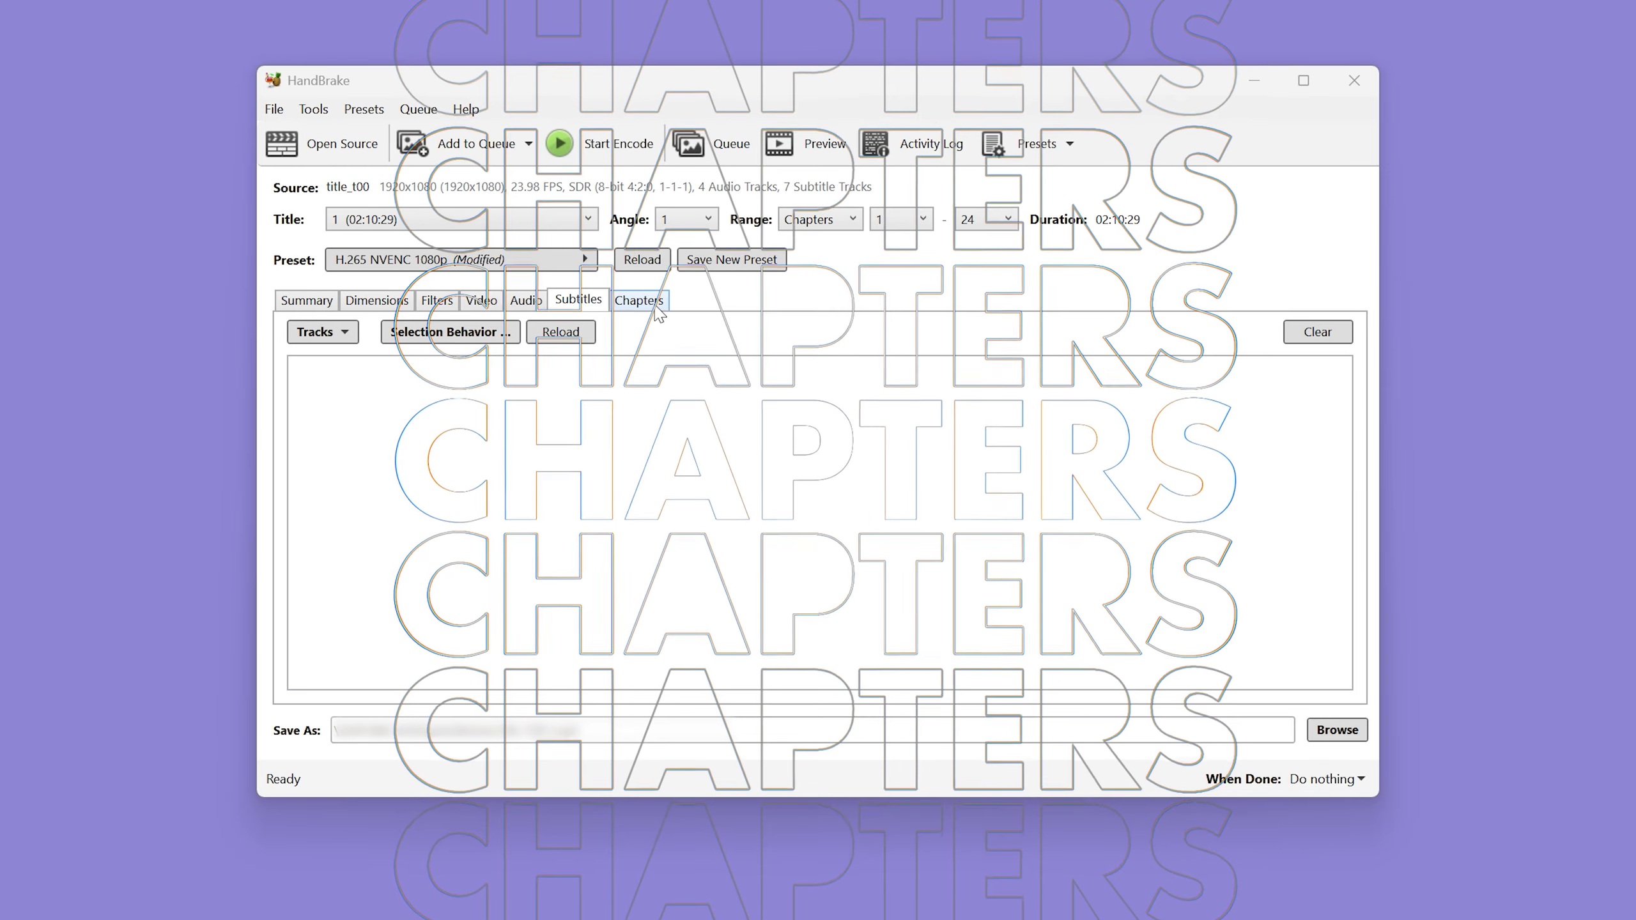
# Step: Show the chapter settings of title_t00 and look through its list of chapter names and durations
pyautogui.click(658, 314)
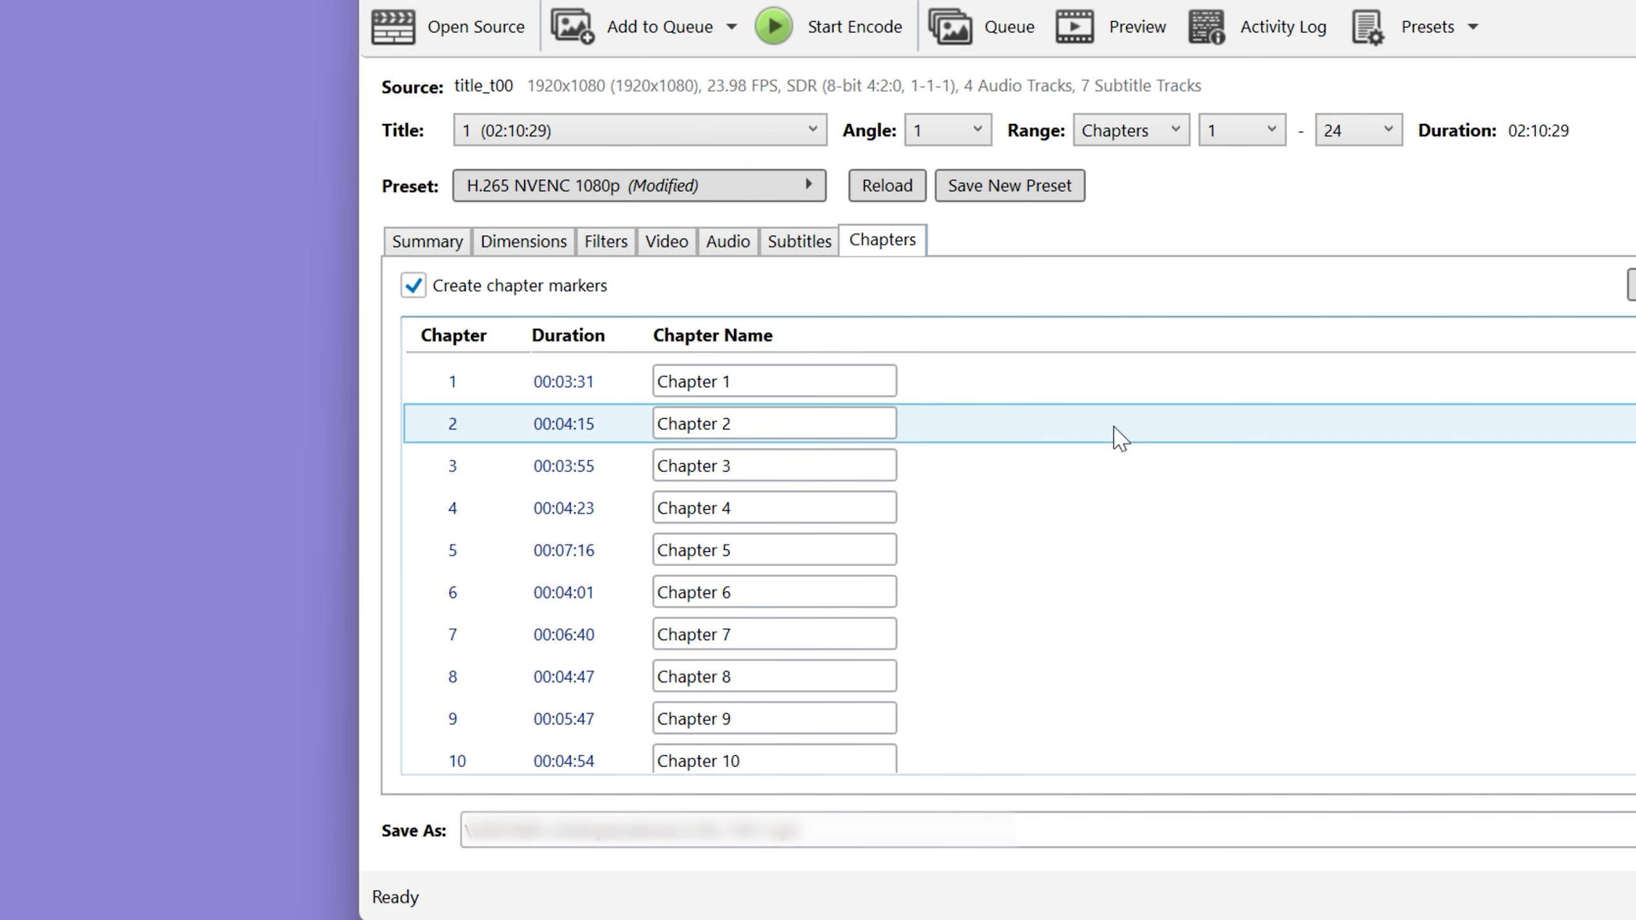
pyautogui.scroll(-4, 1126, 773)
pyautogui.scroll(4, 1135, 768)
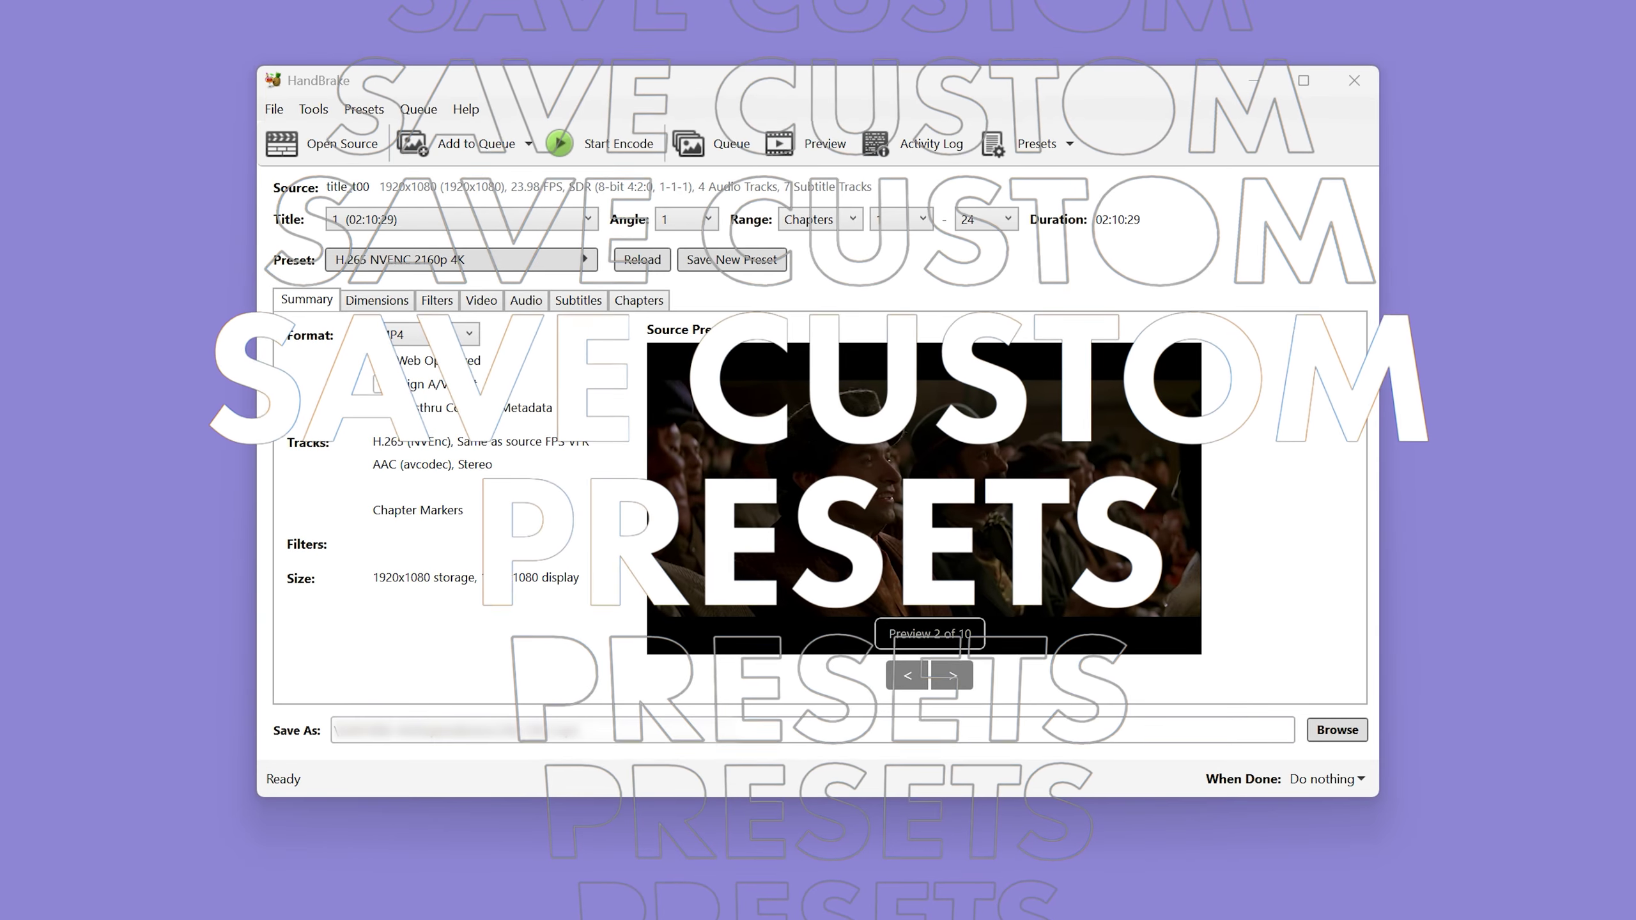
# Step: Look through the preset list from Hardware up to the Custom Presets group, keeping H.265 NVENC 2160p 4K
pyautogui.click(585, 261)
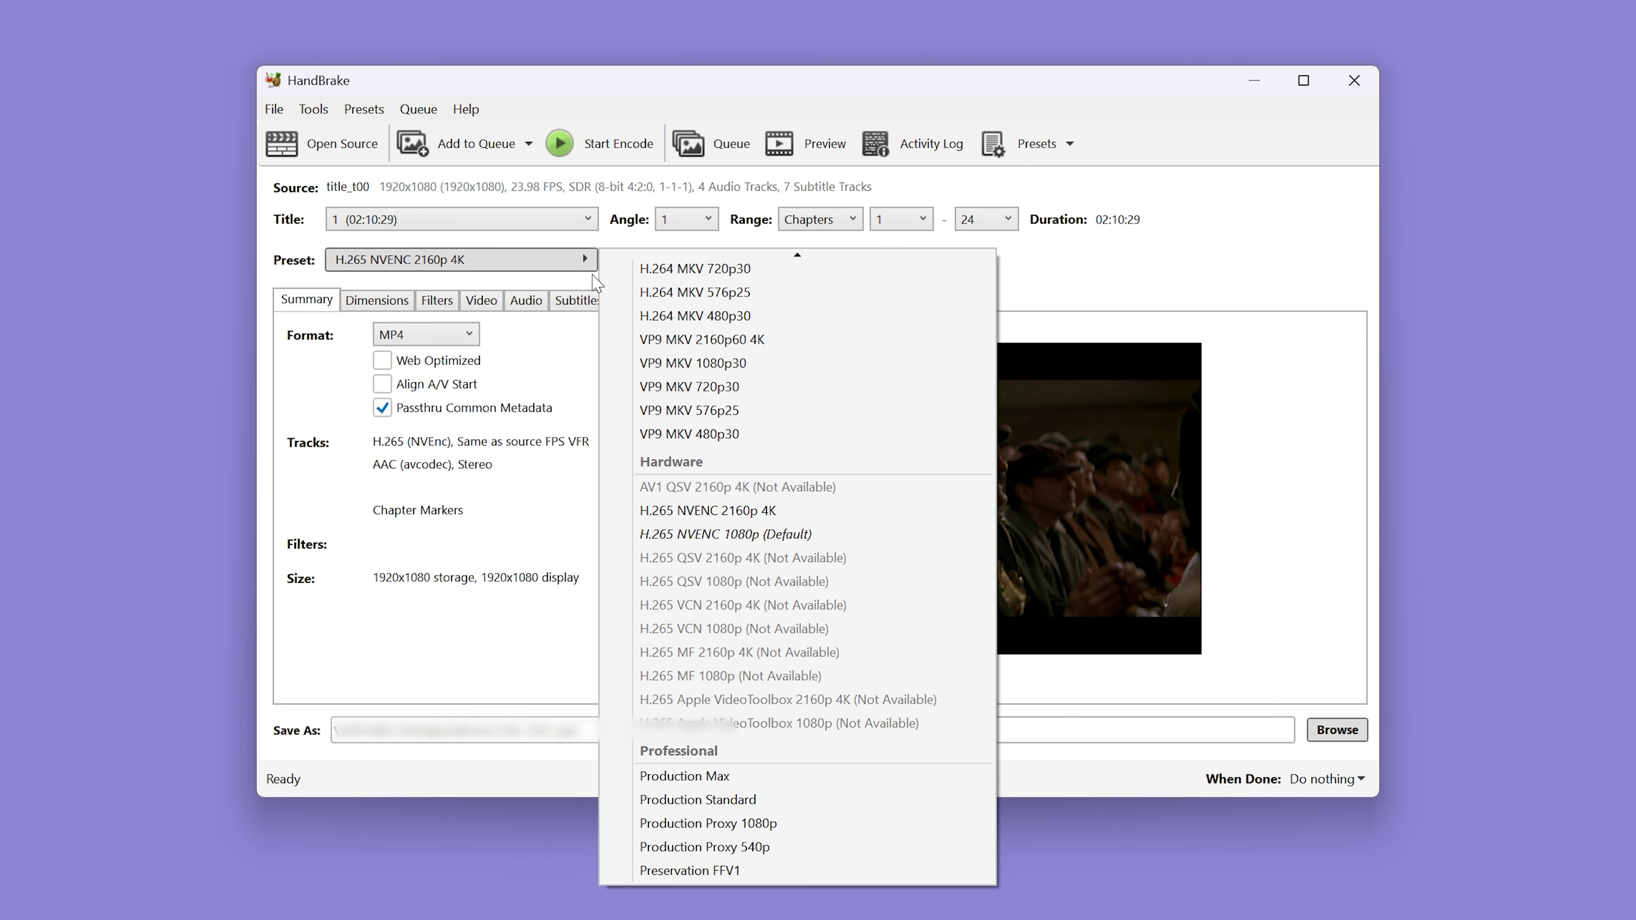
pyautogui.scroll(15, 786, 442)
pyautogui.scroll(9, 786, 442)
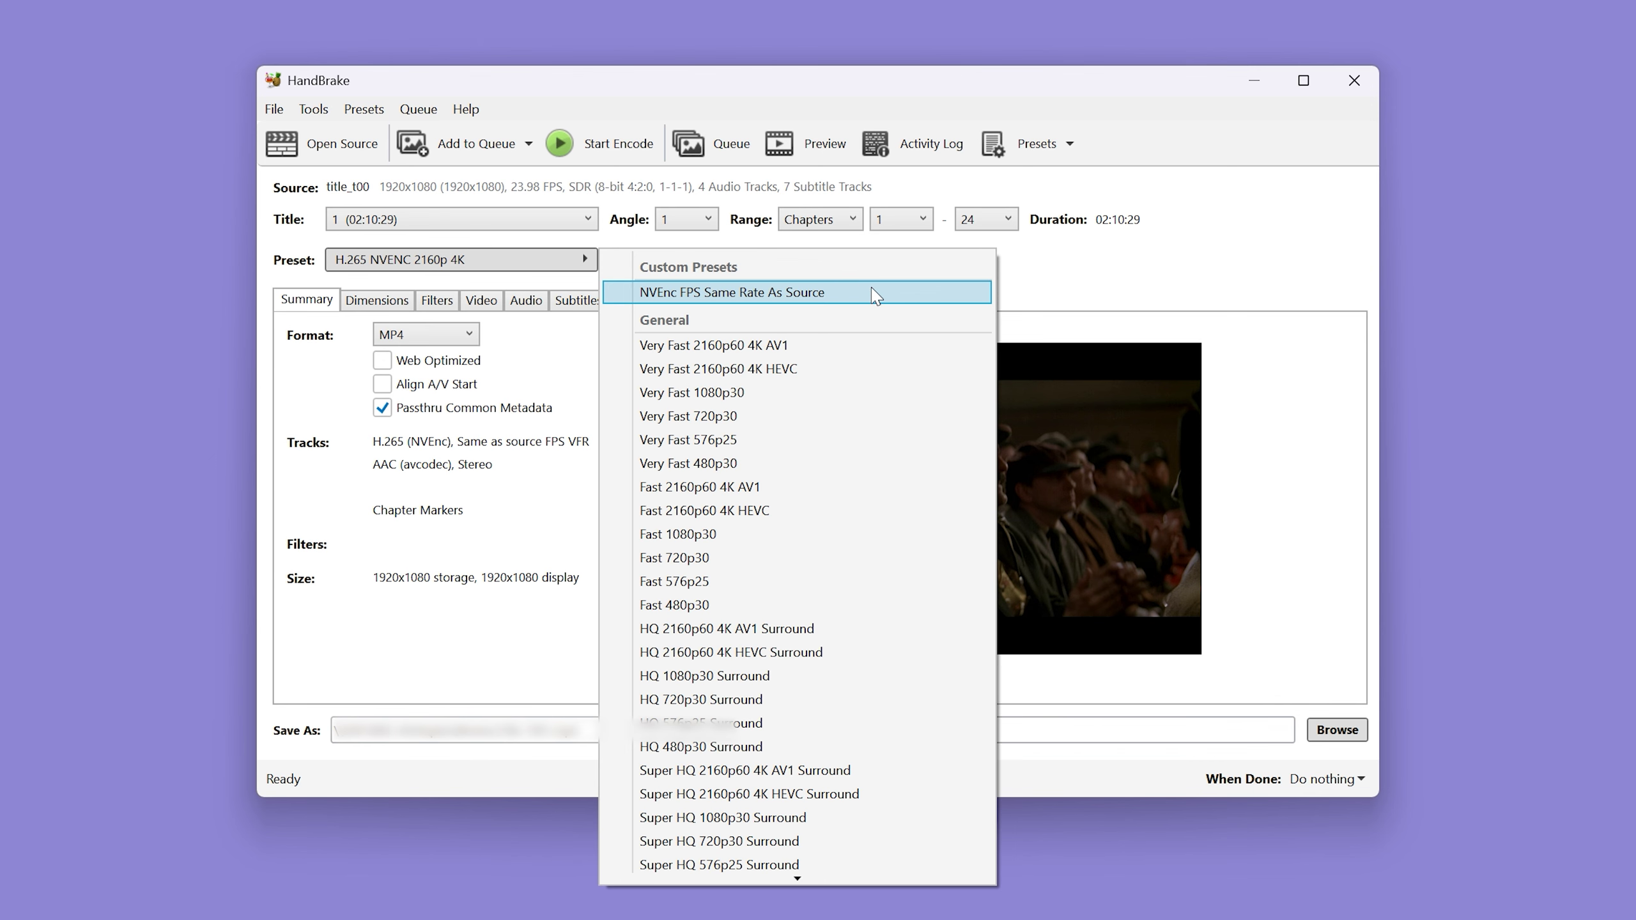
pyautogui.press('Escape')
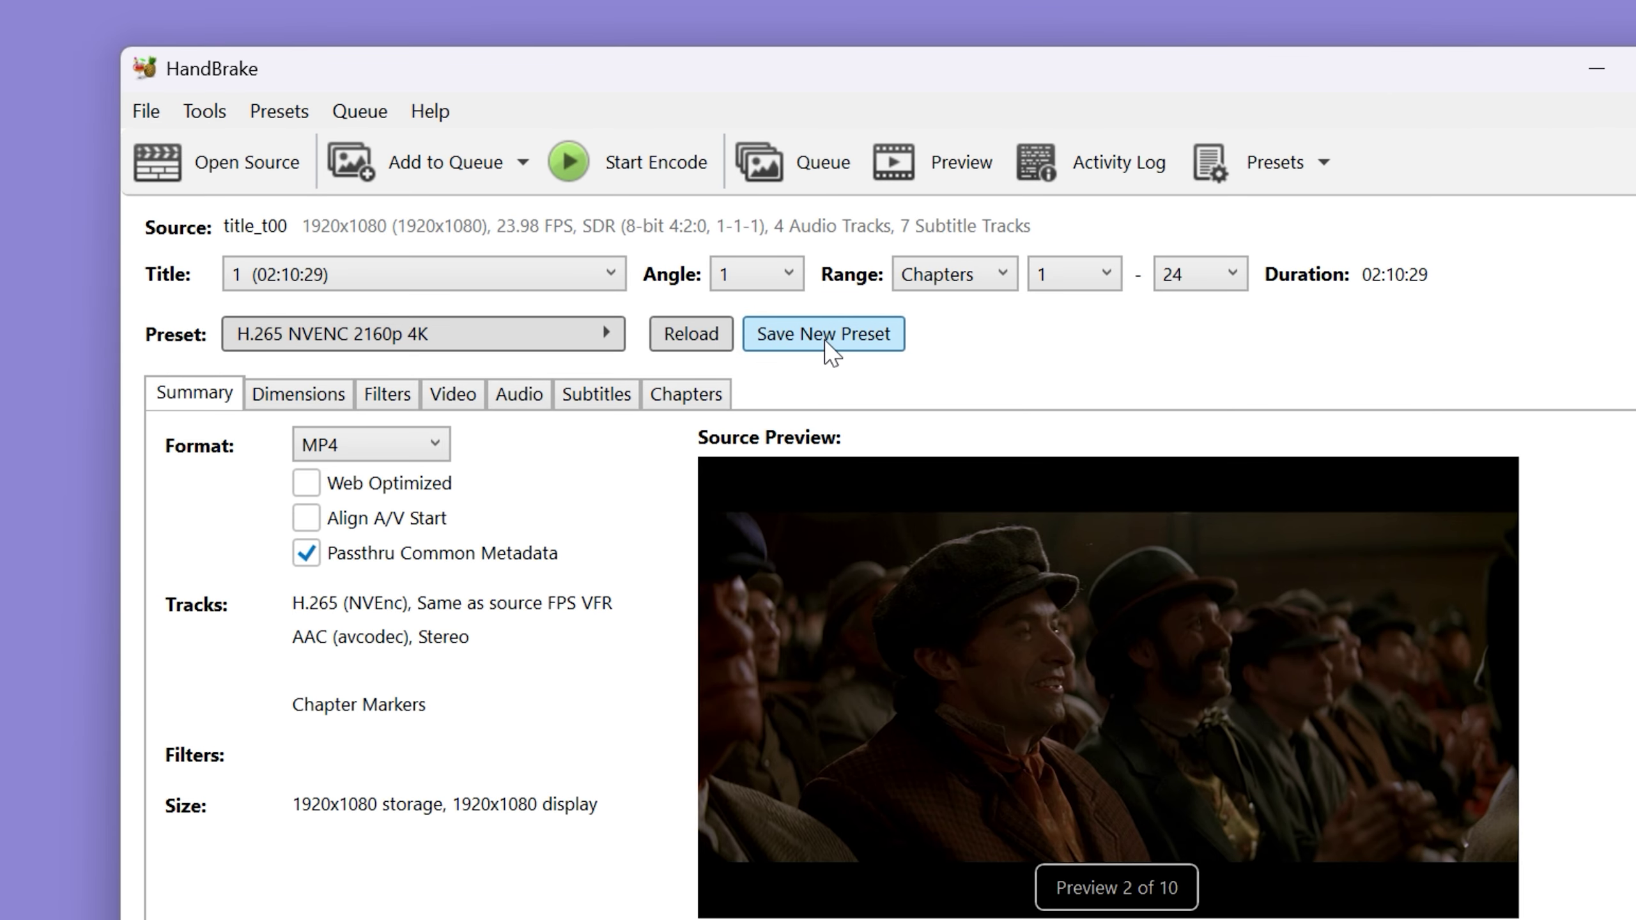
pyautogui.click(830, 351)
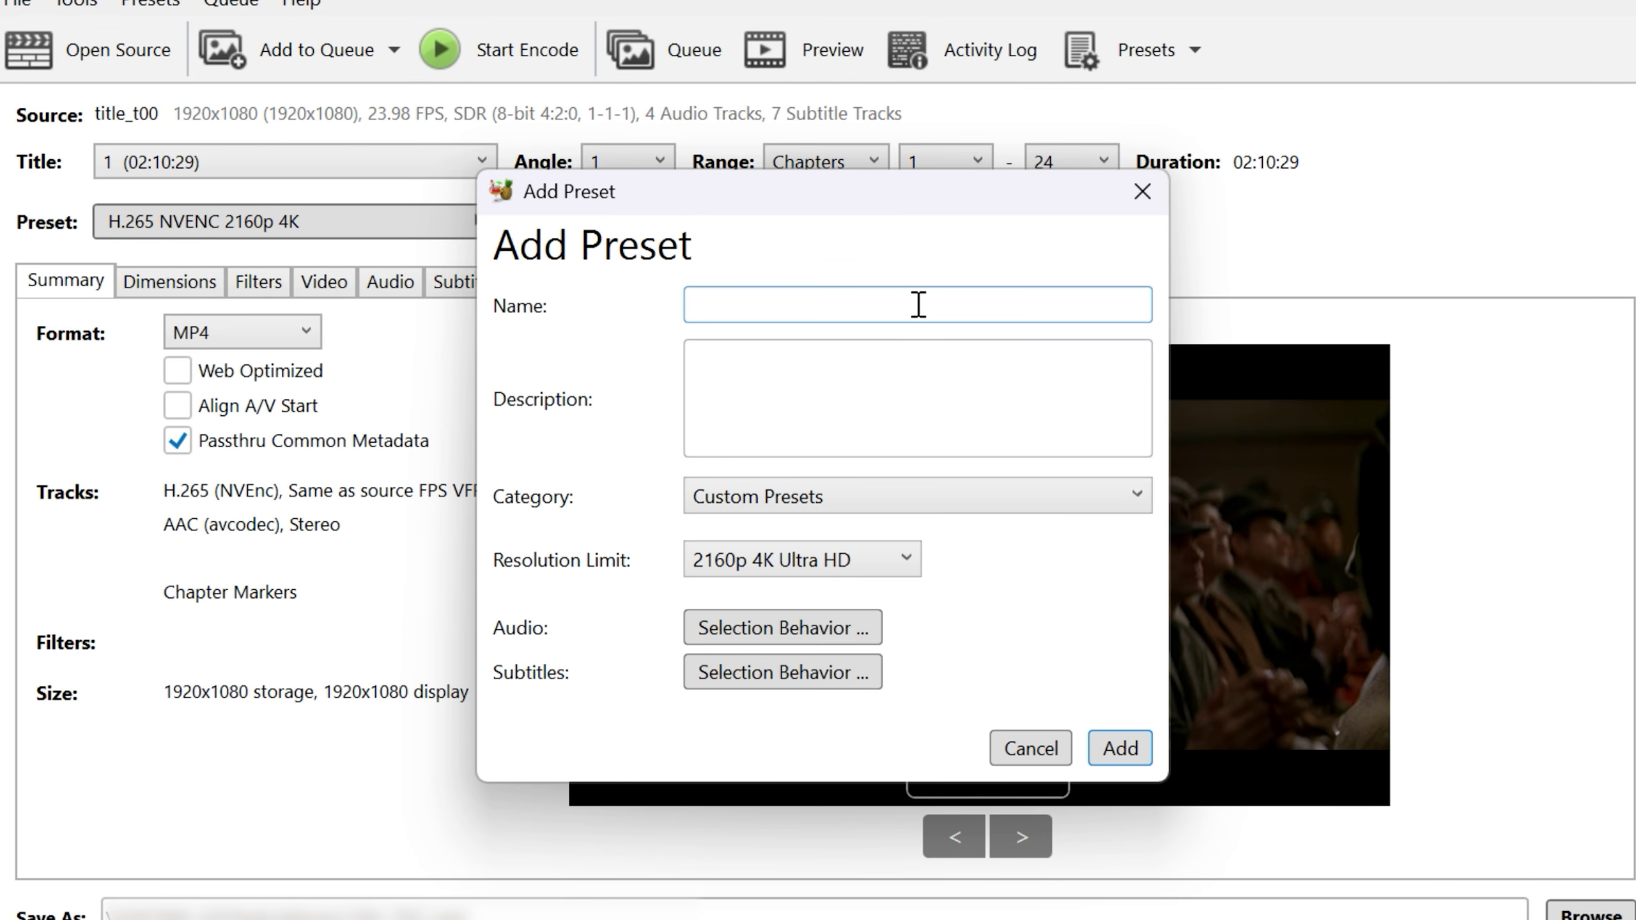
pyautogui.write('Test Preset')
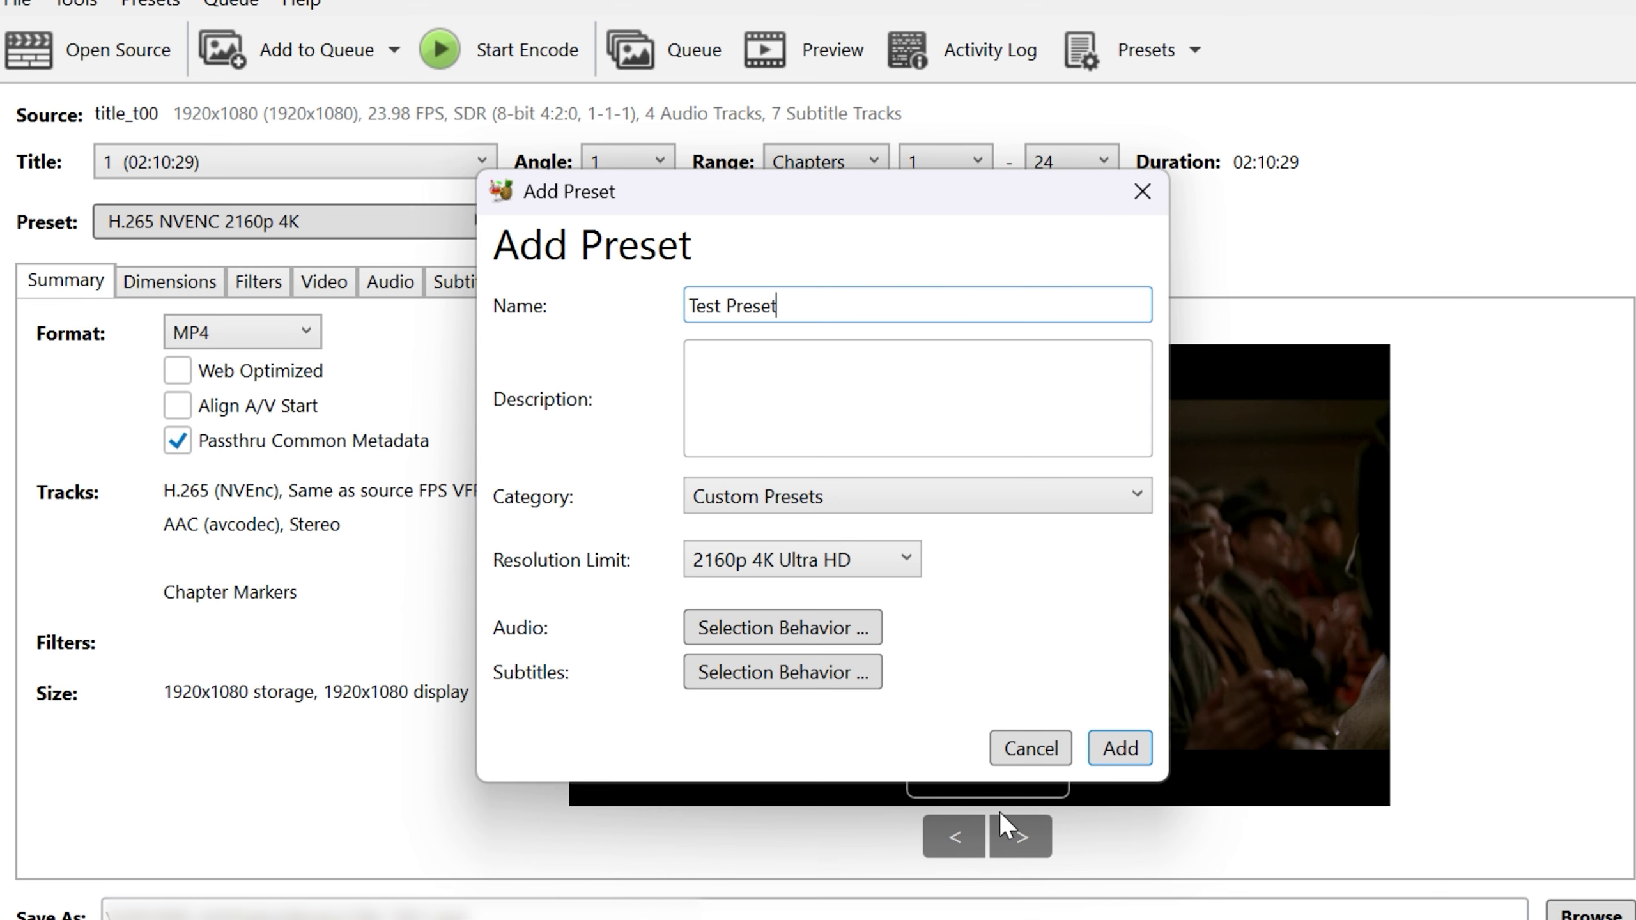
pyautogui.click(1031, 748)
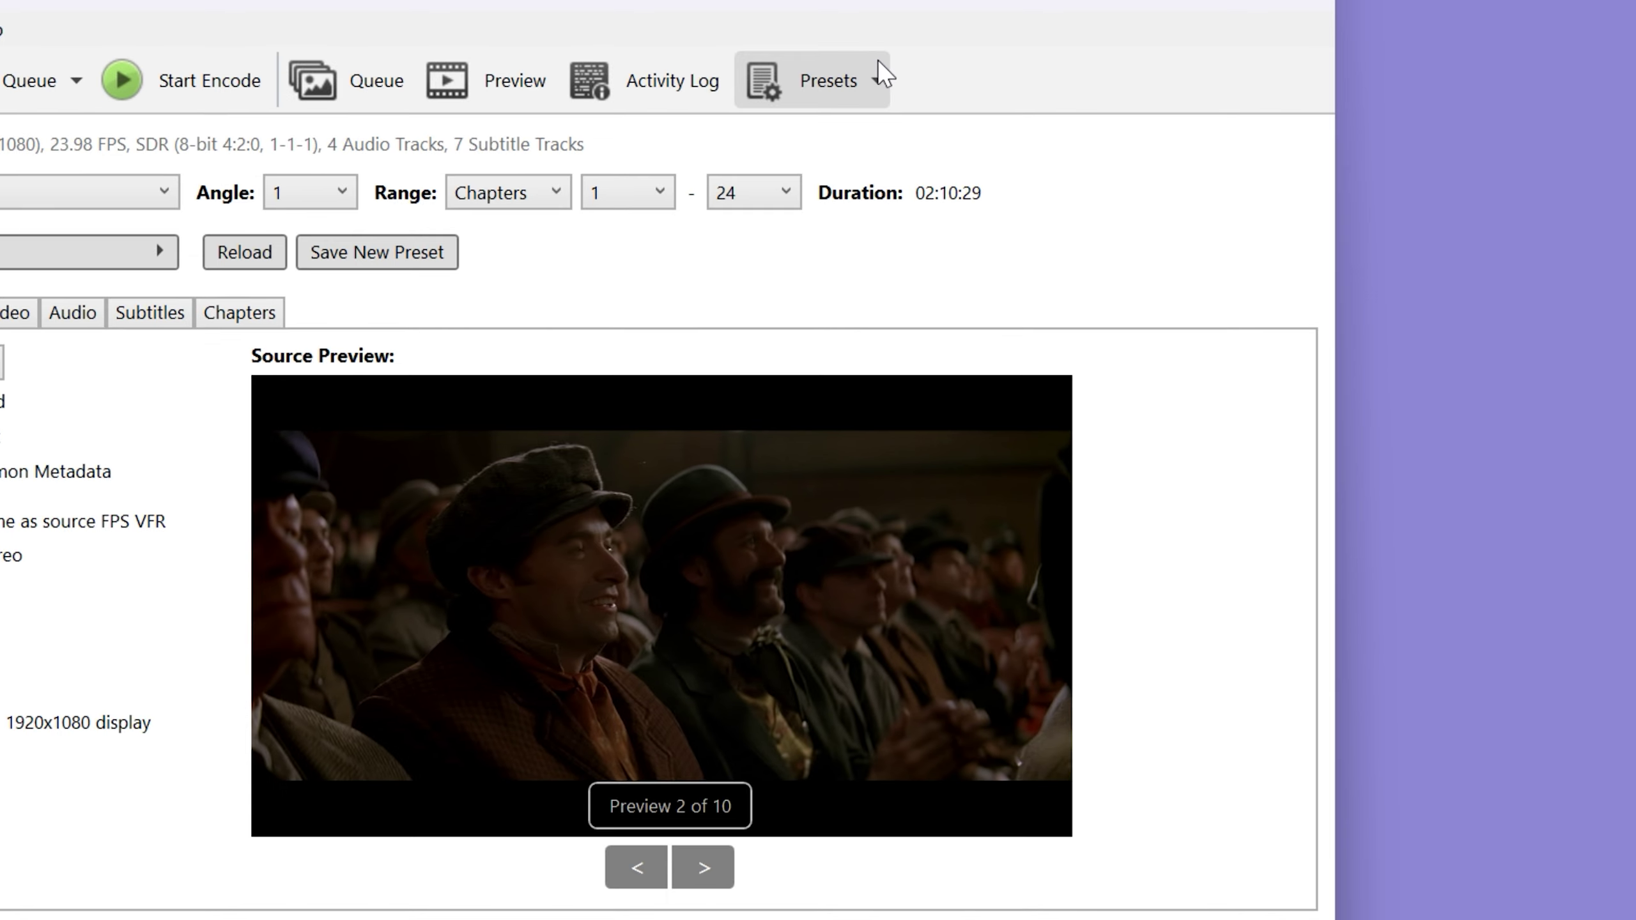
# Step: Browse the full preset list down to the hardware presets and choose H.265 NVENC 1080p for title_t00
pyautogui.click(1194, 39)
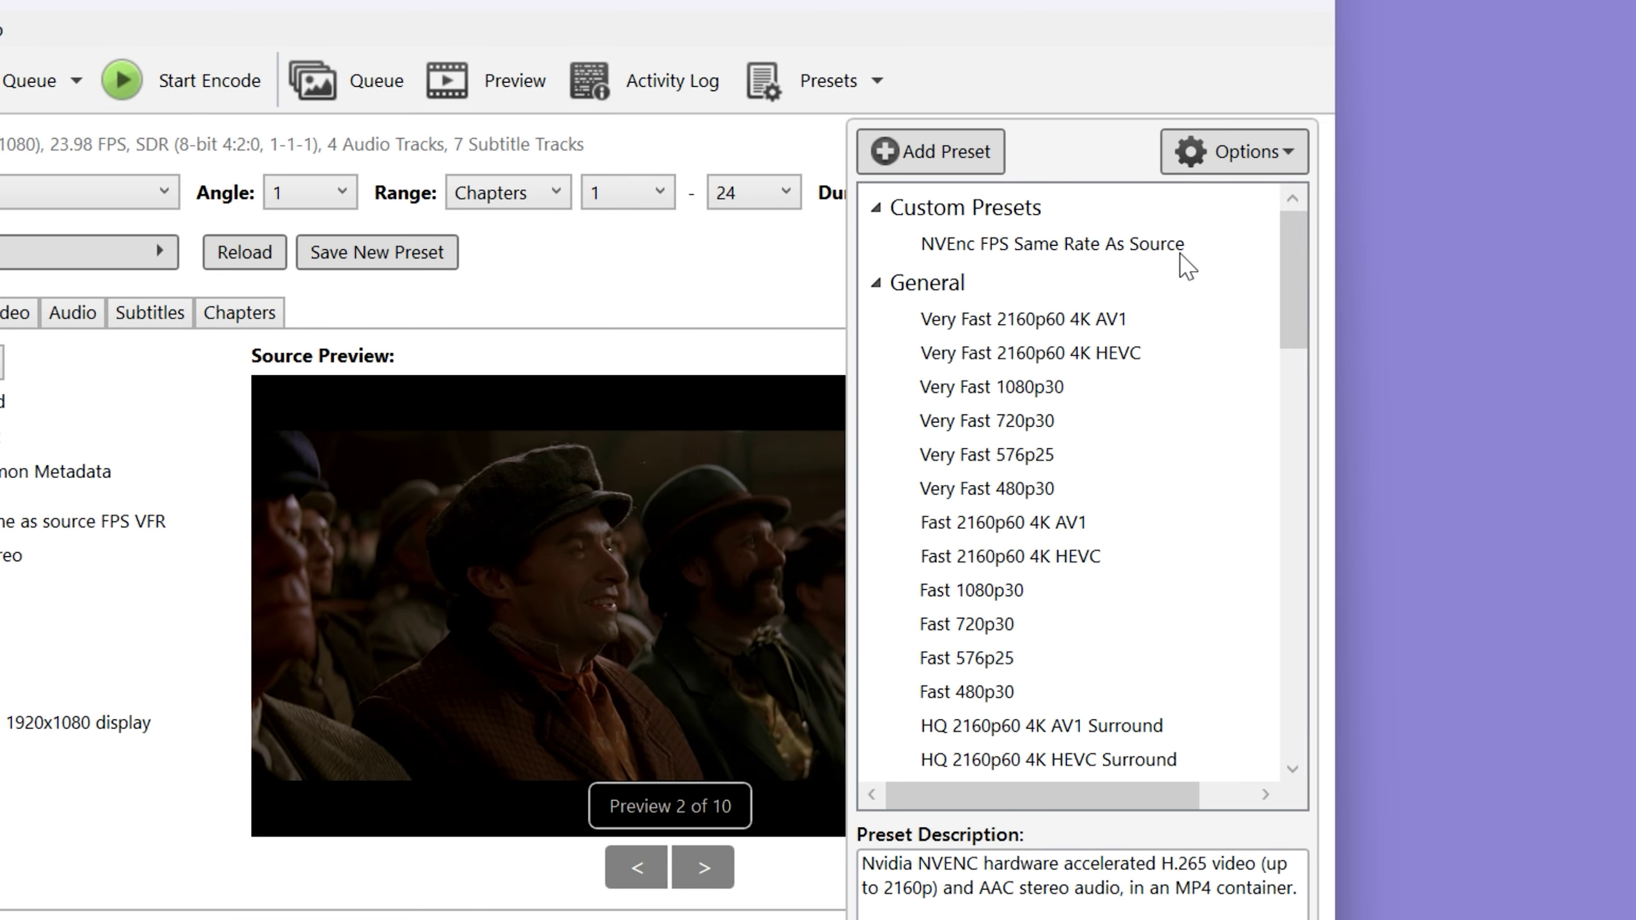
pyautogui.scroll(-1, 1209, 335)
pyautogui.scroll(-3, 1210, 344)
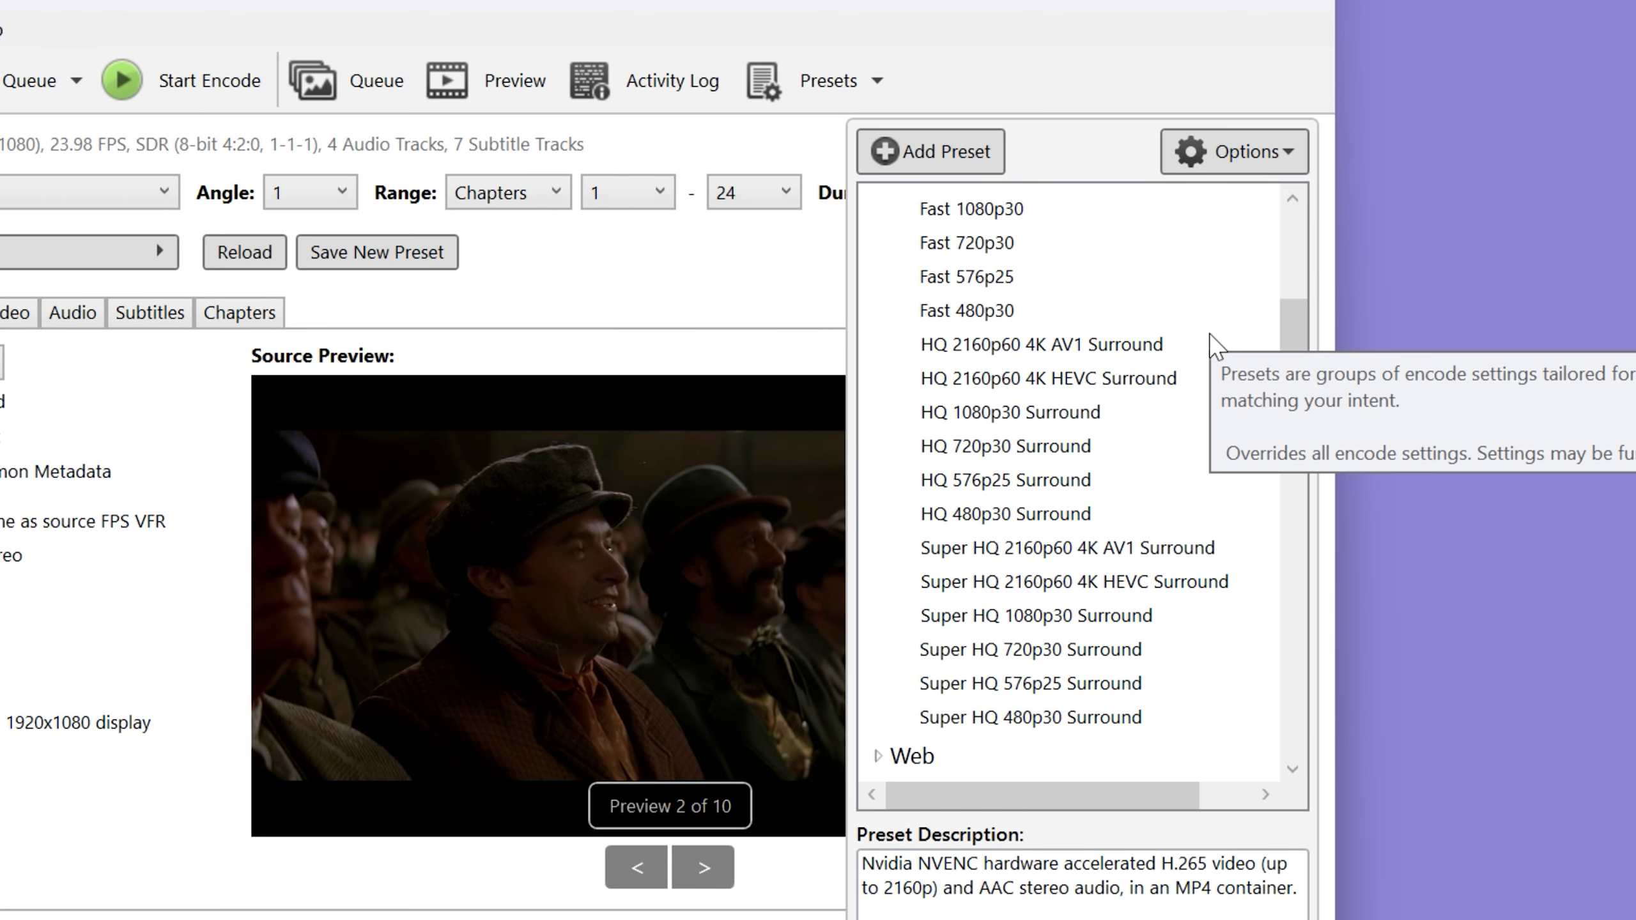
pyautogui.scroll(-14, 1214, 344)
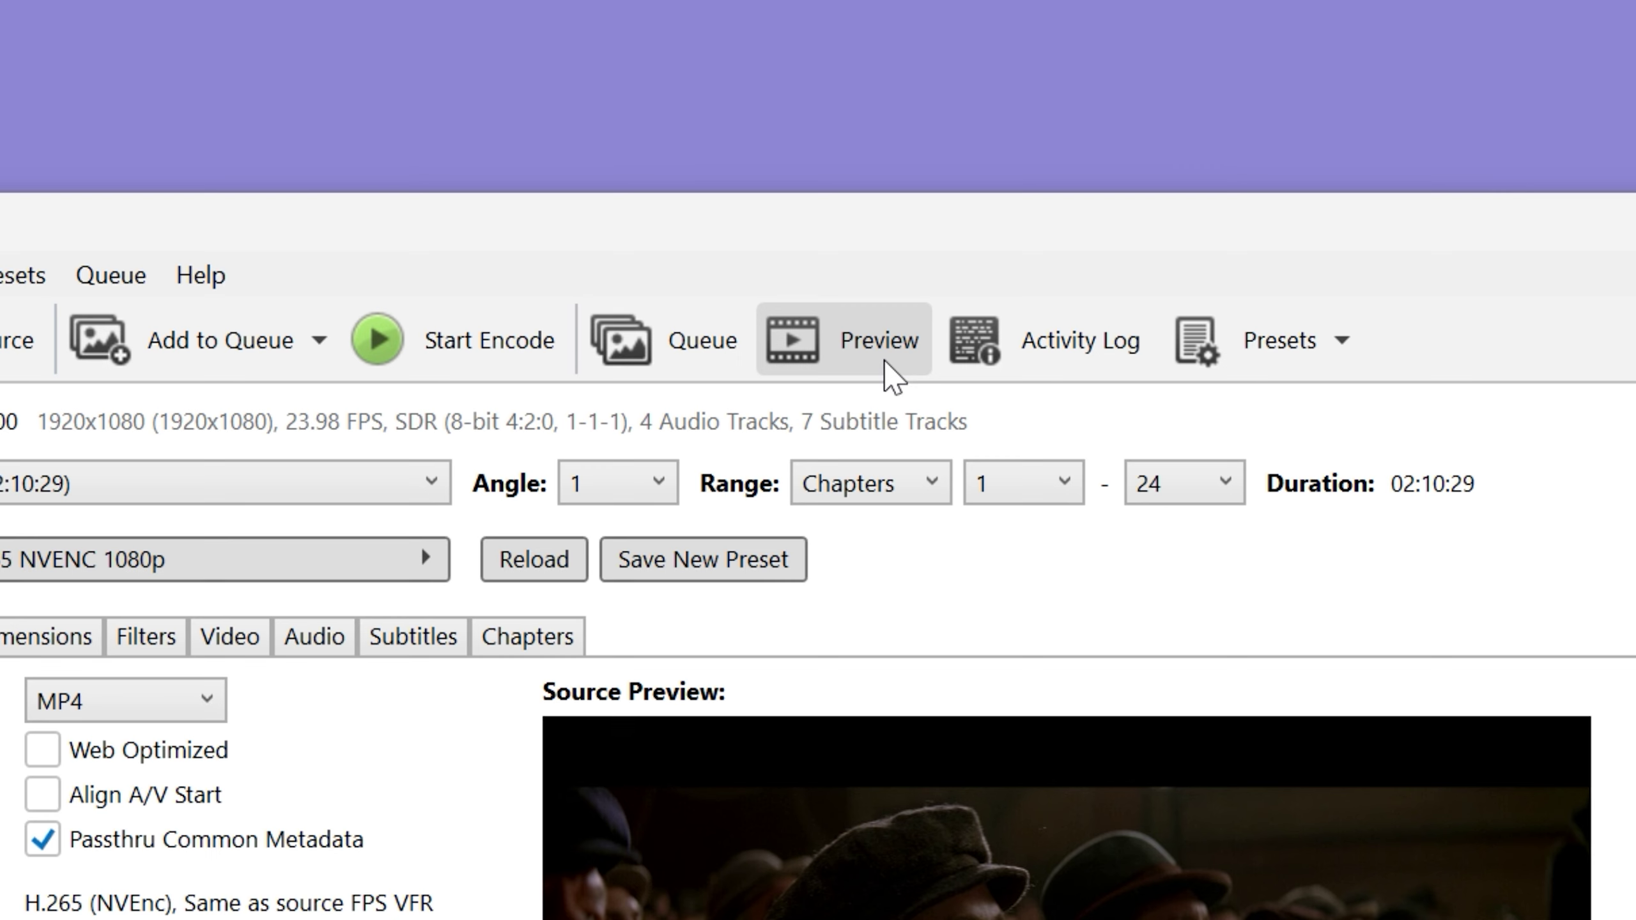
# Step: Open the encode preview window for title_t00
pyautogui.click(891, 376)
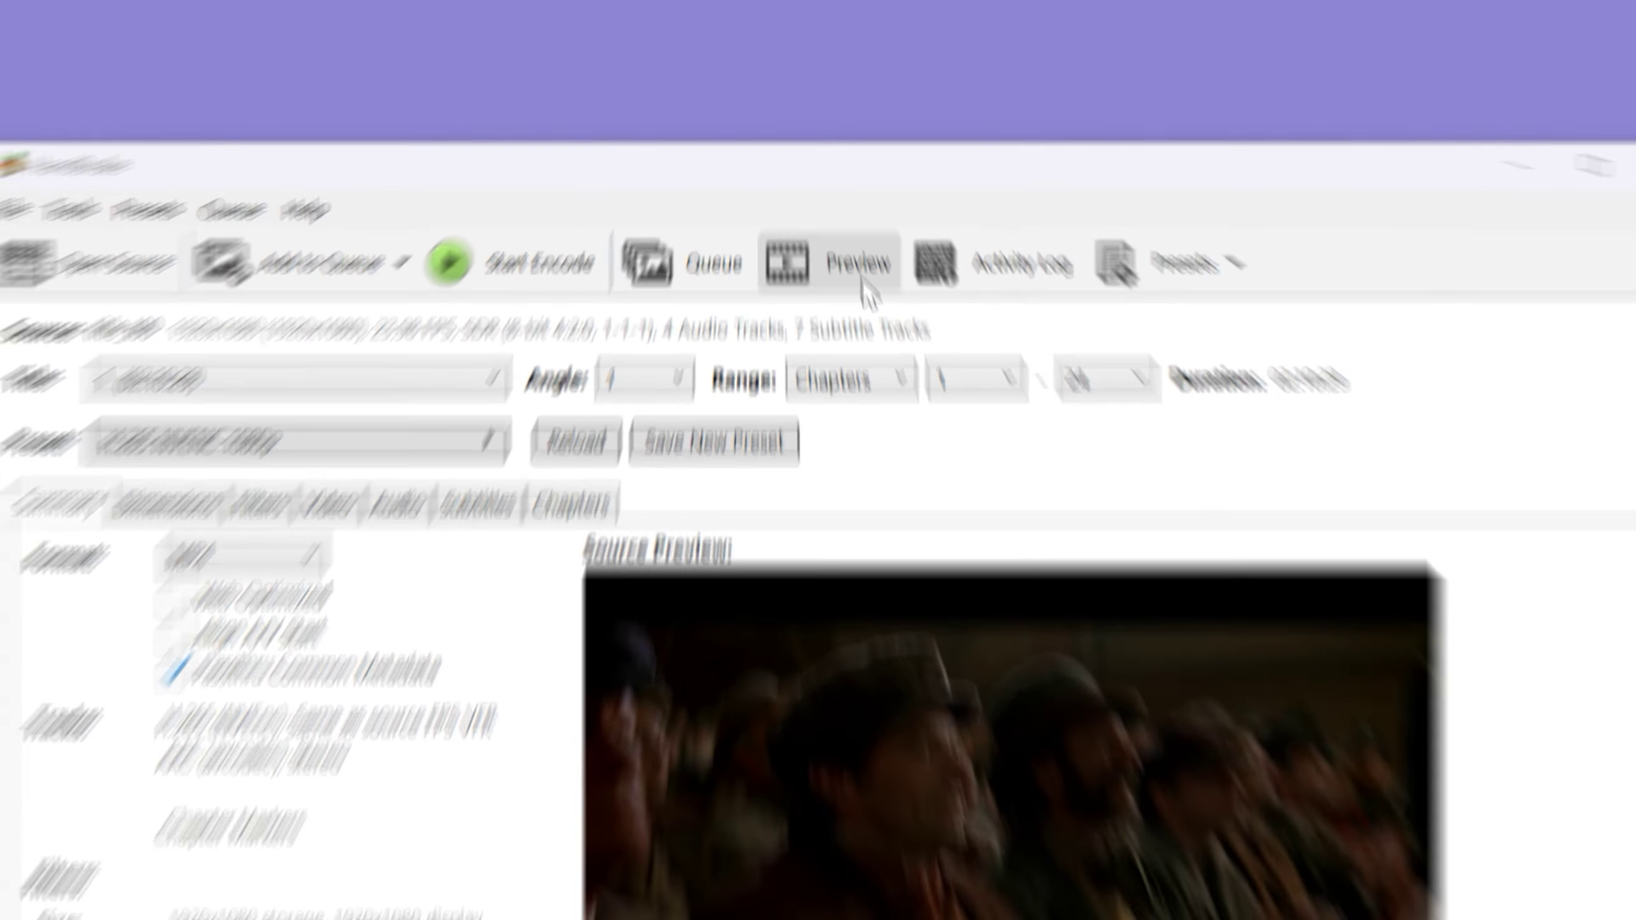